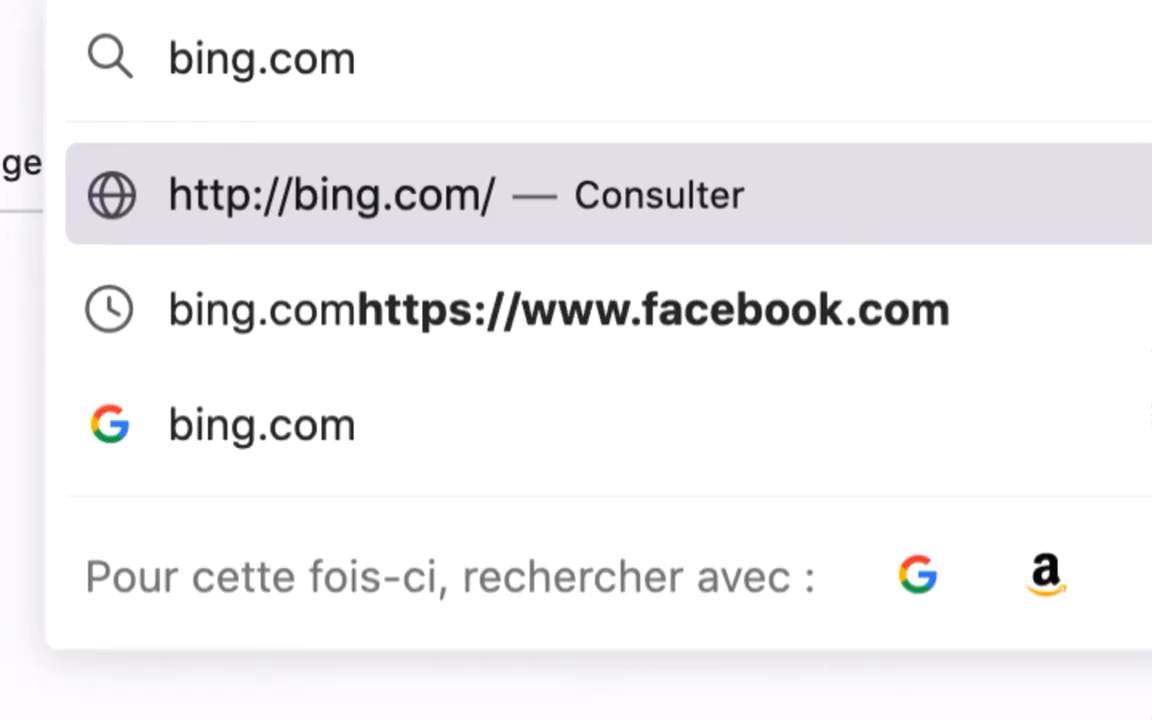
Load bing.com in the current tab and open the Yandex home page in a new tab by searching for yandex.
key("Return")
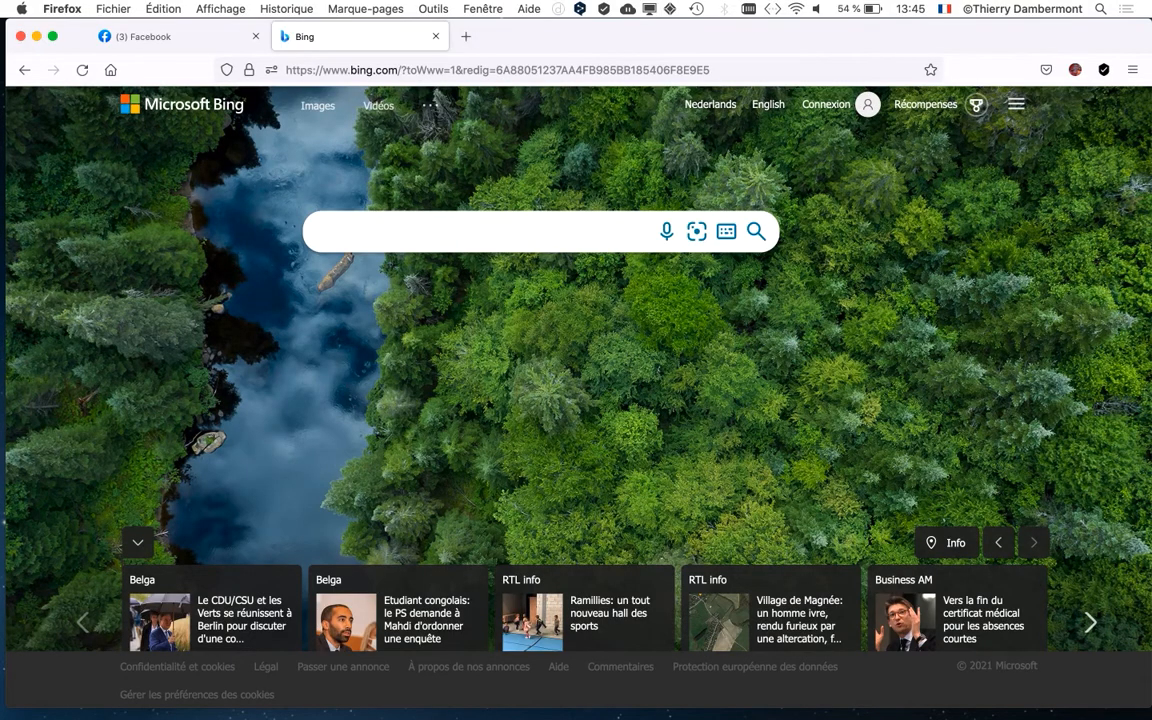
left_click(465, 36)
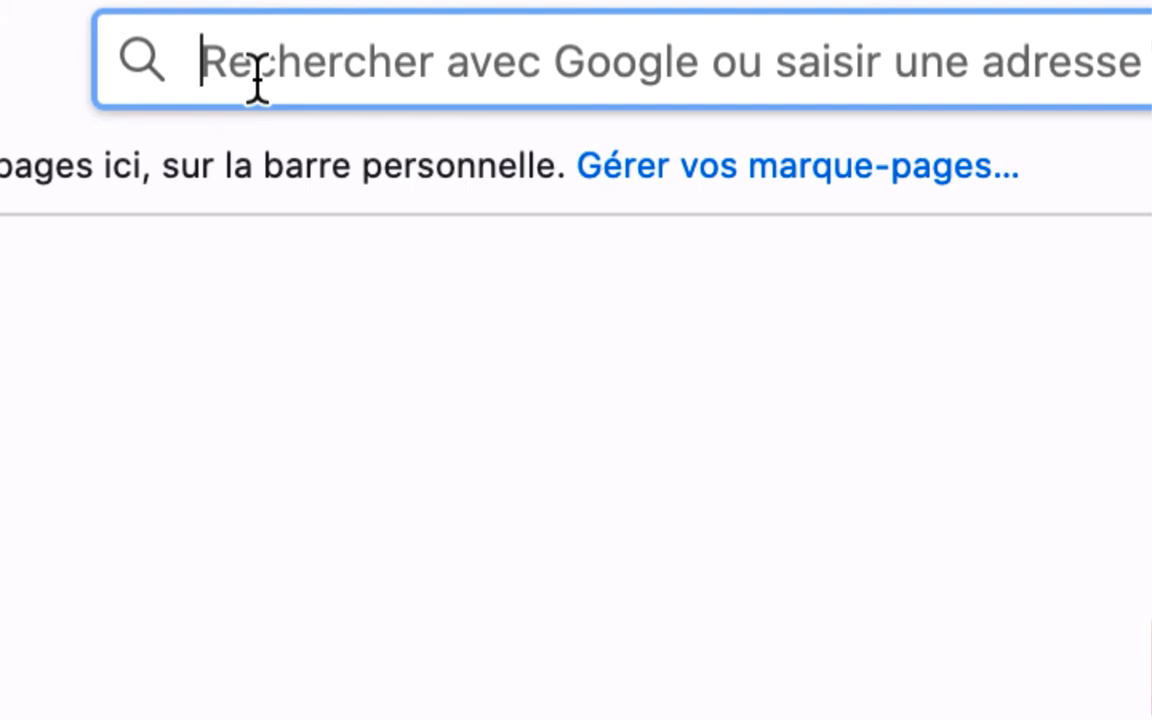
type("yande")
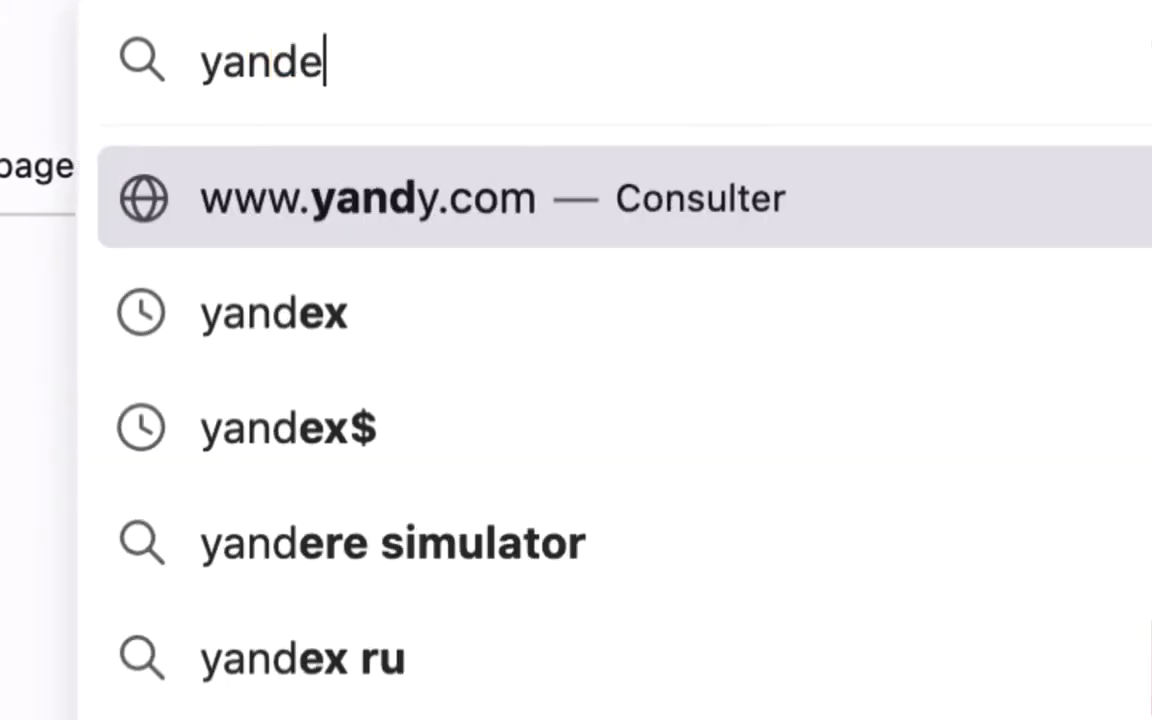
type("x.")
key("Return")
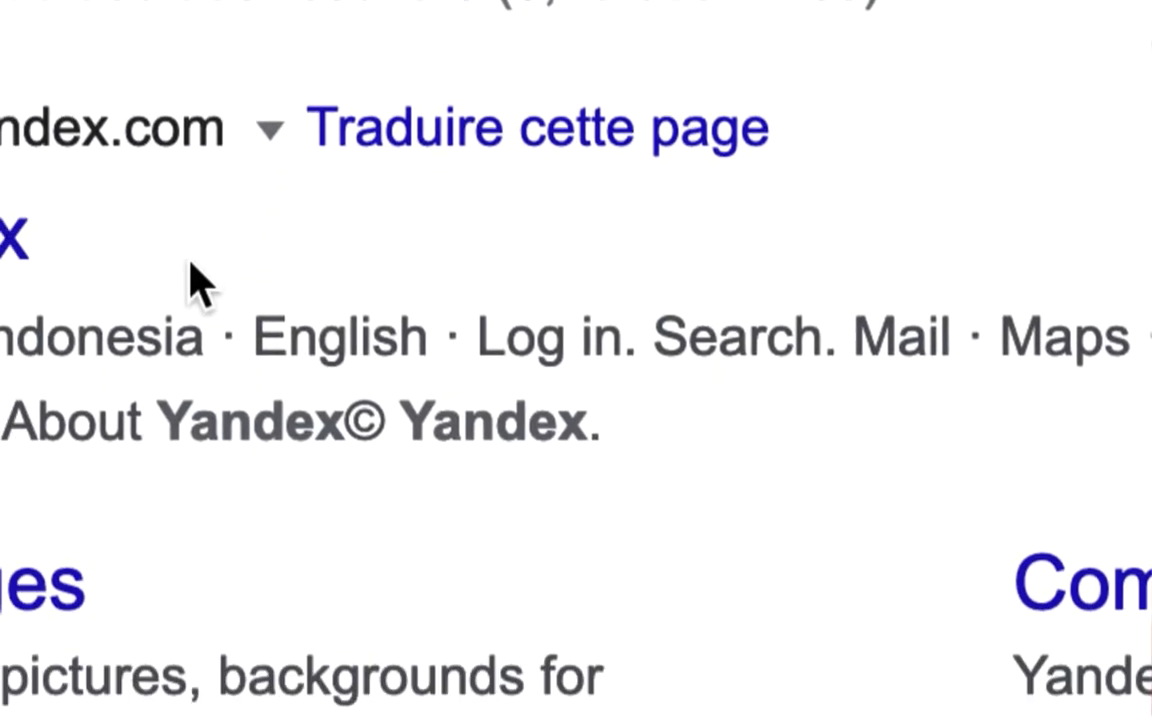
left_click(119, 302)
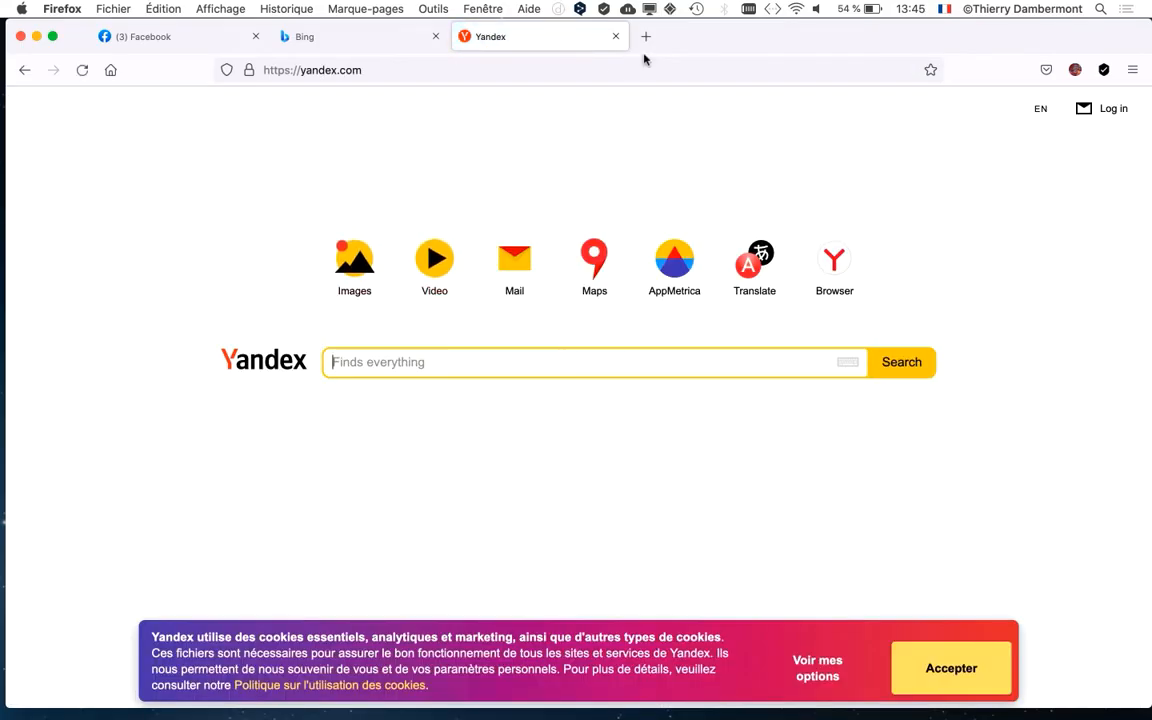
Open the Yahoo home page in another new tab by searching for yahoo, and accept all its cookies.
left_click(647, 40)
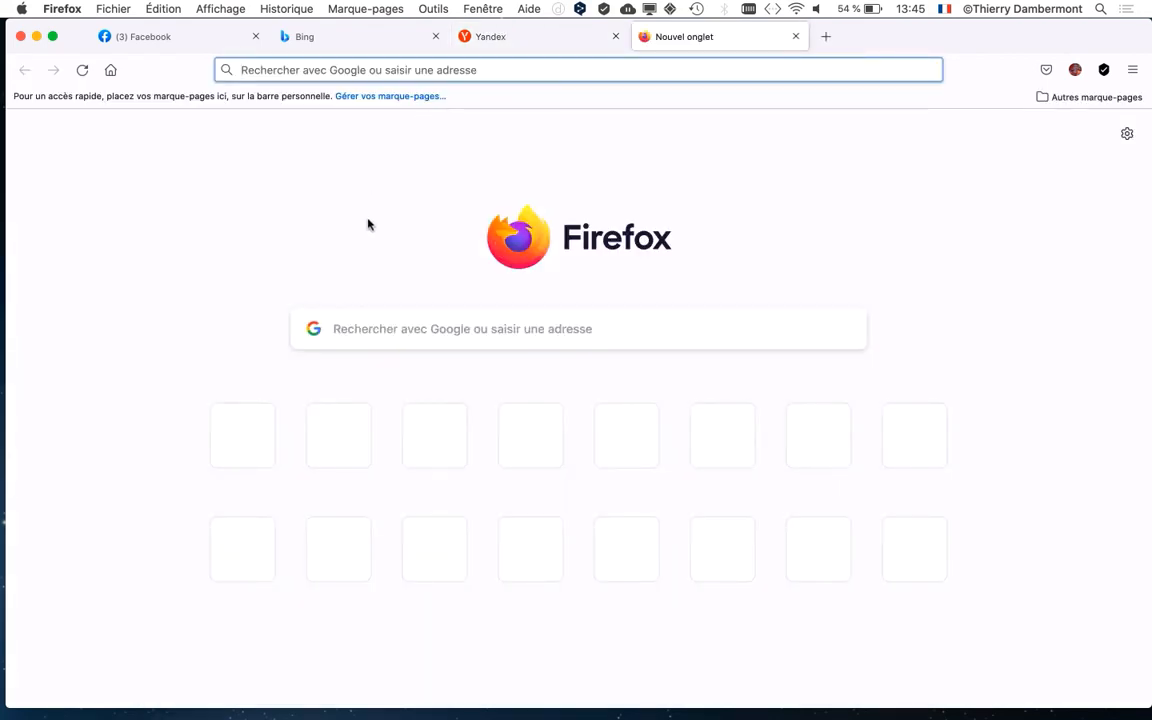
type("yahoo")
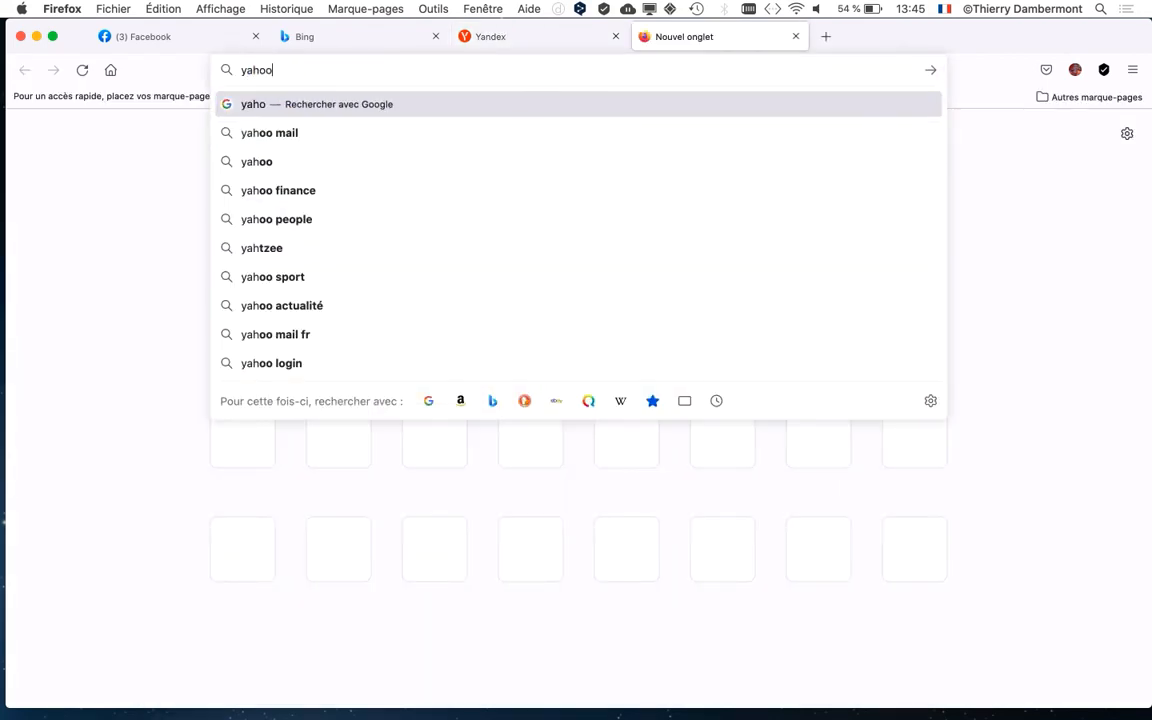
key("Return")
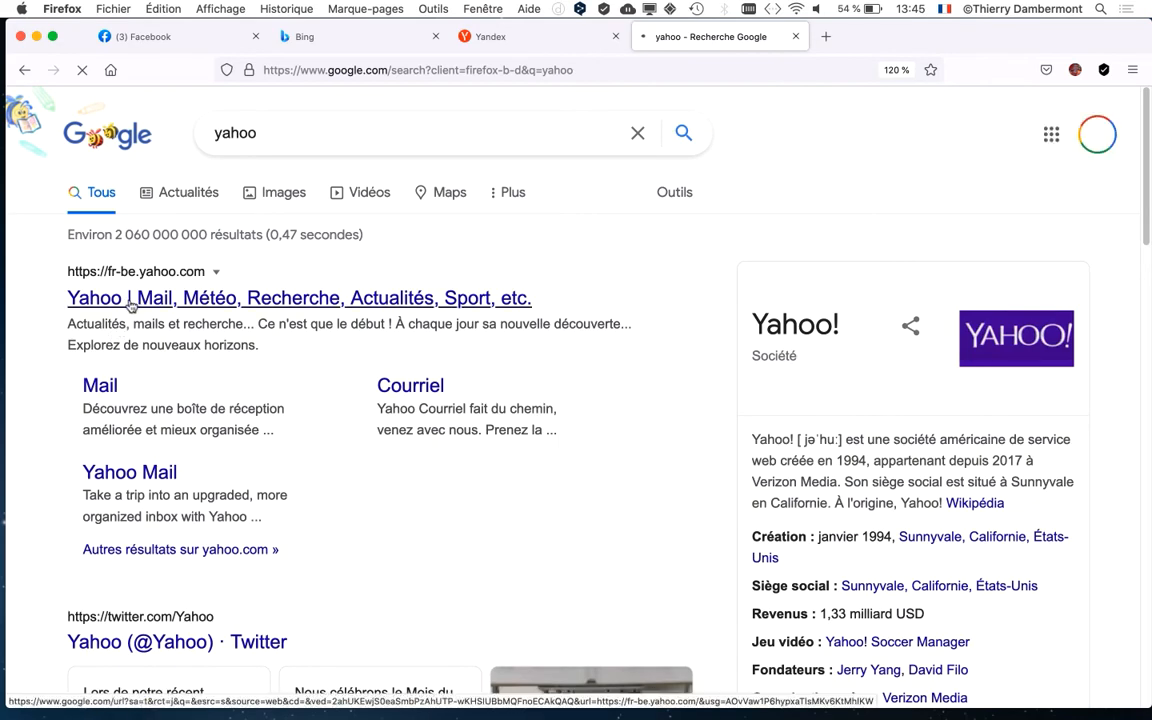
left_click(129, 300)
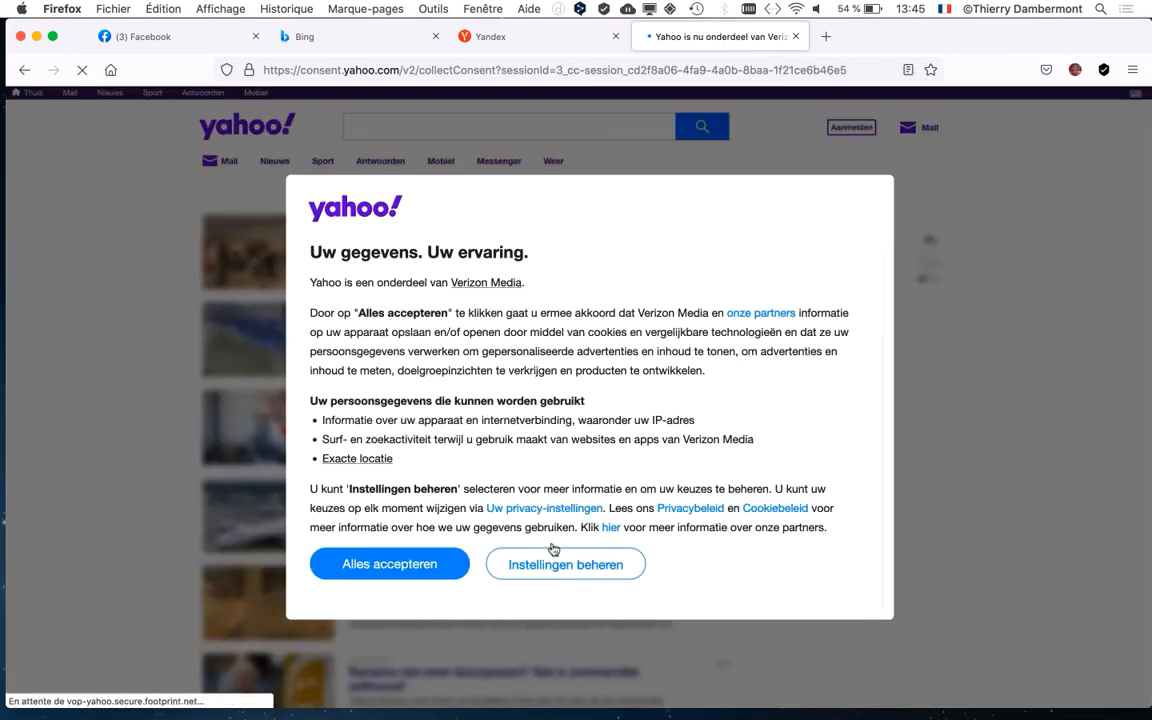
left_click(419, 569)
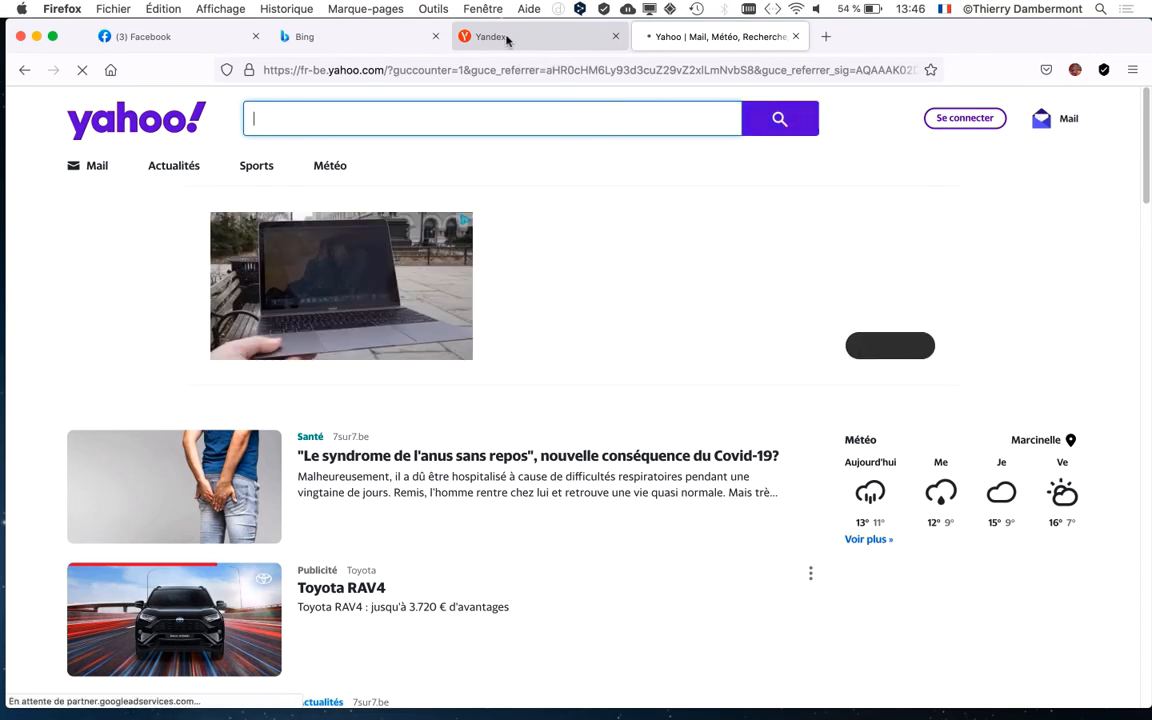
Return to the Bing page and search for girafe.
left_click(368, 40)
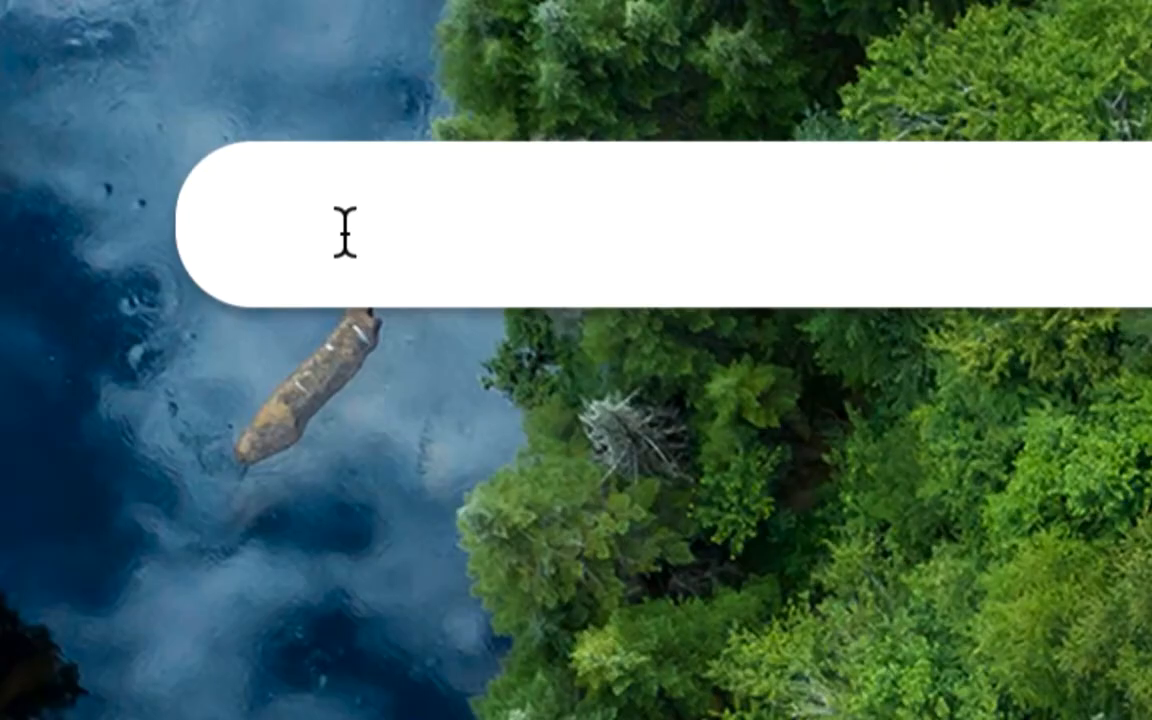
type("girafe")
key("Escape")
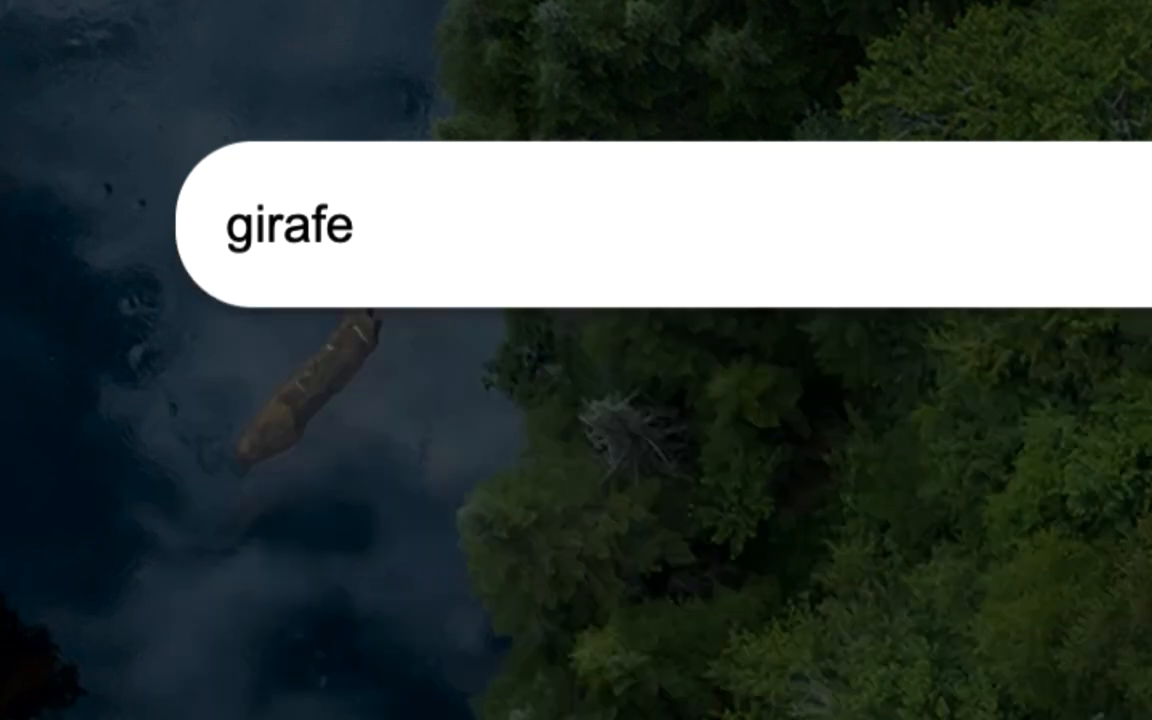
key("Return")
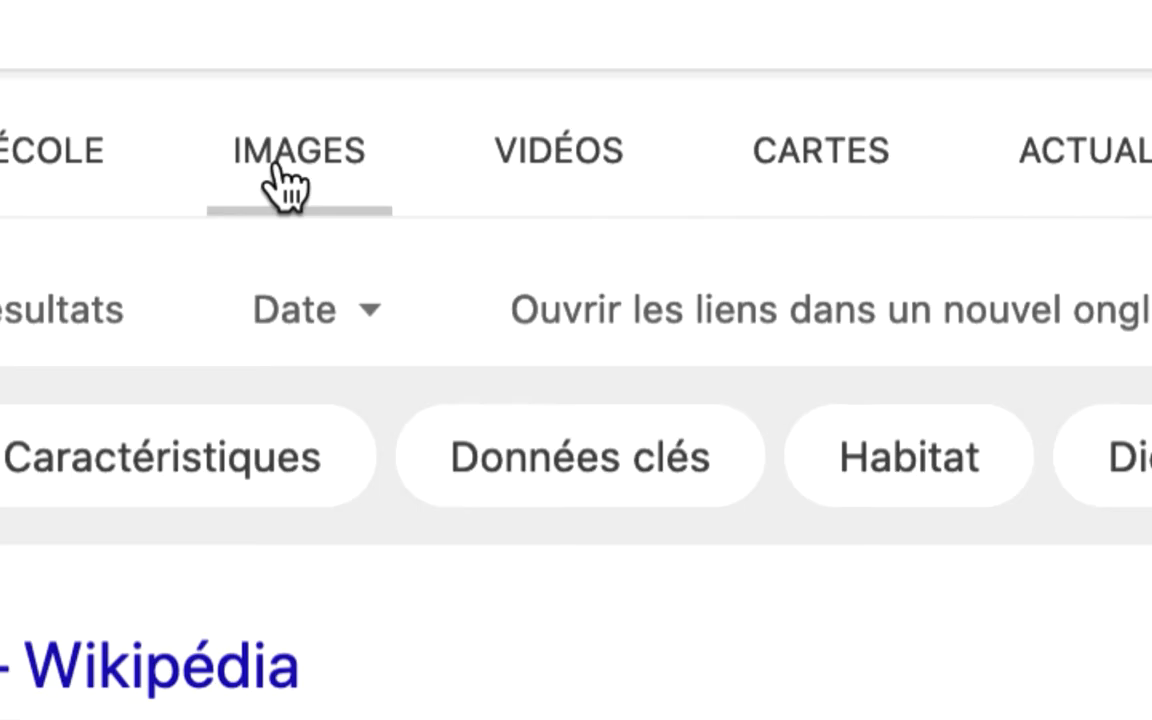
Show the image results for girafe and filter them by the licence Domaine public.
left_click(278, 168)
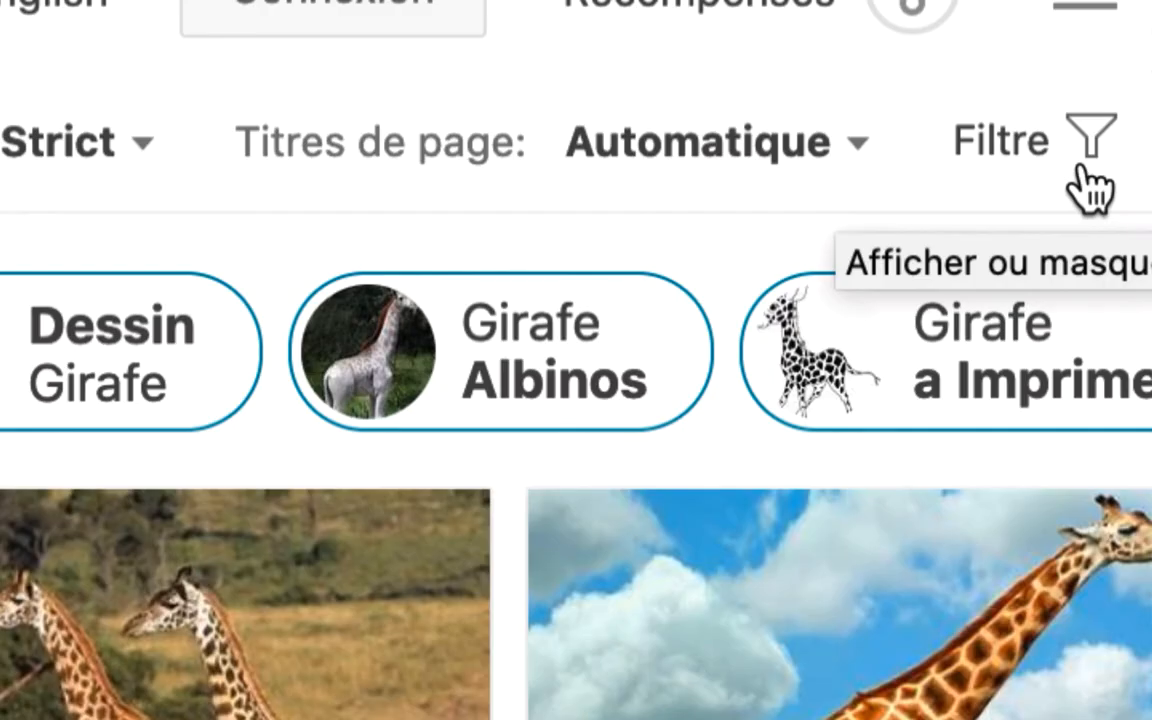
left_click(1090, 187)
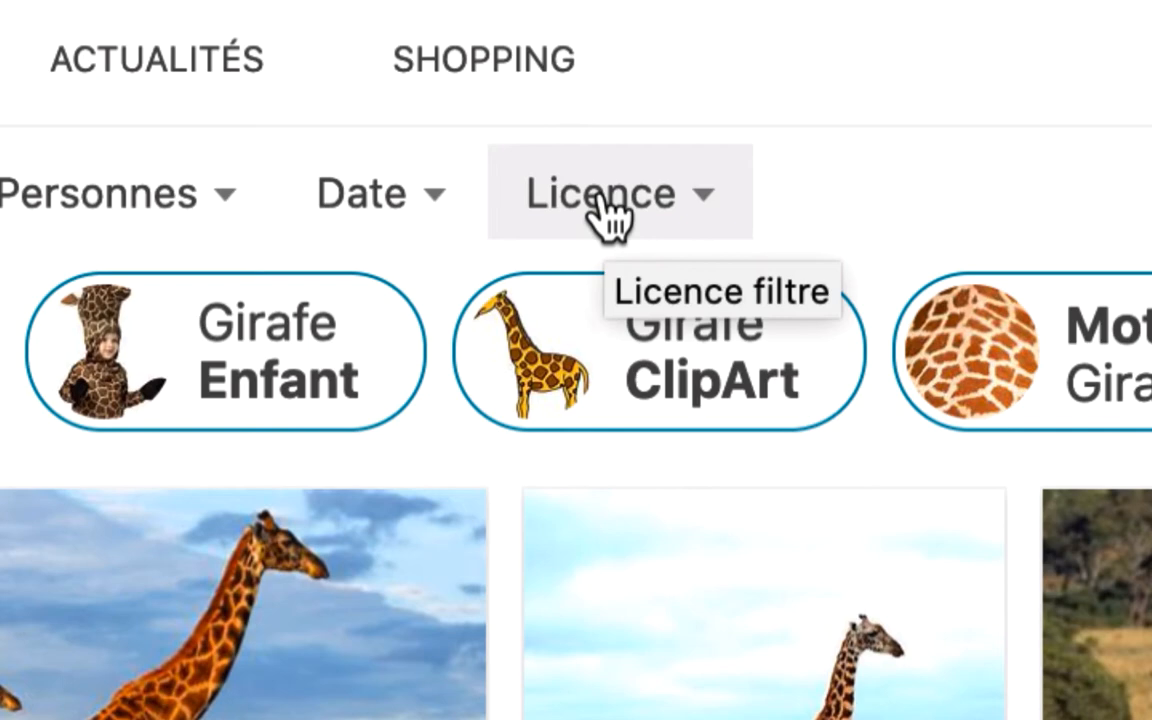
left_click(608, 215)
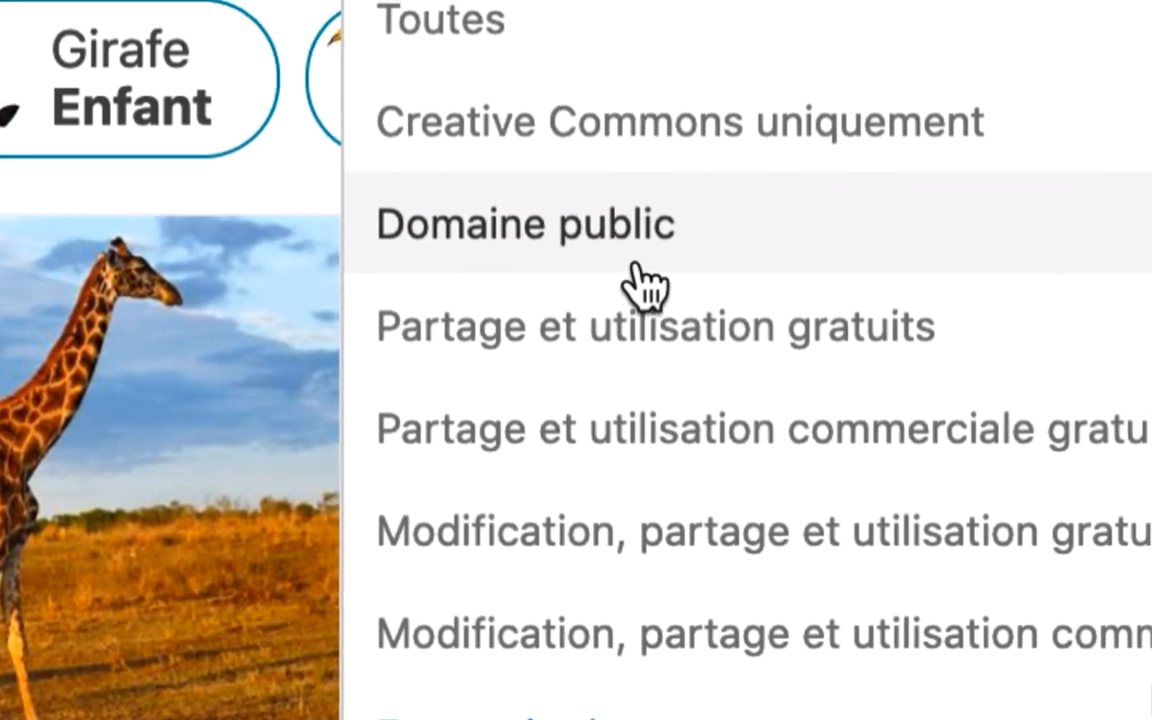
left_click(635, 266)
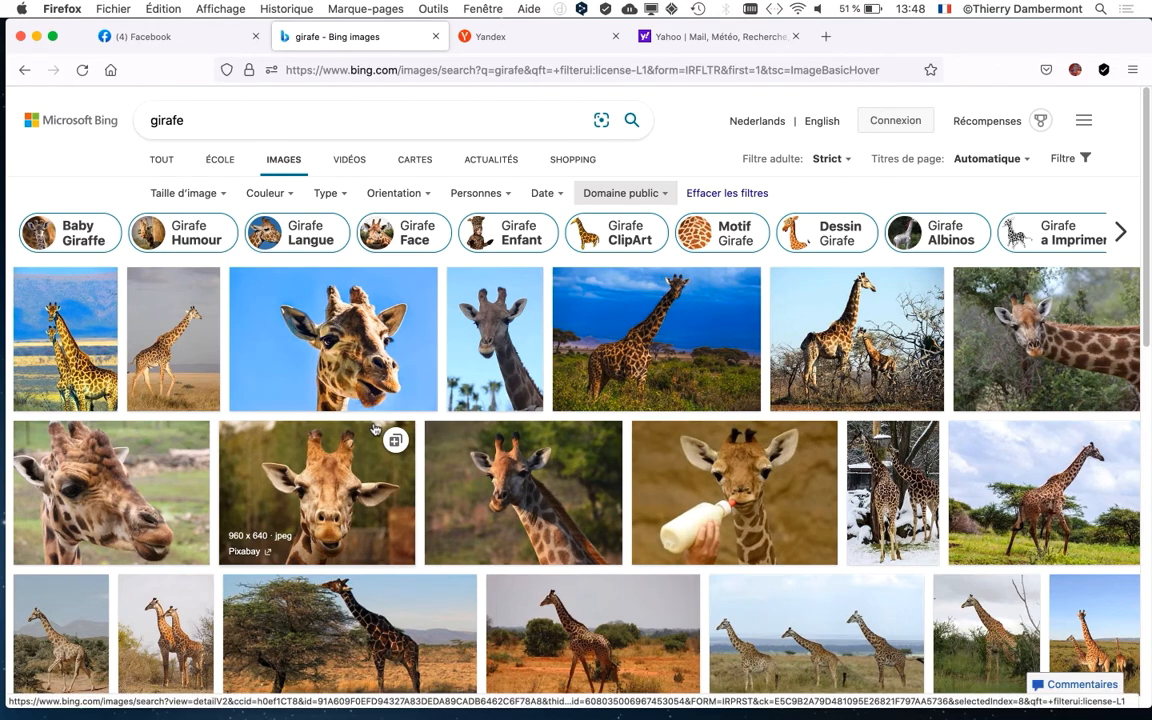
Open the photo of the giraffe walking on green grass and display its original image file in its own tab.
left_click(1044, 480)
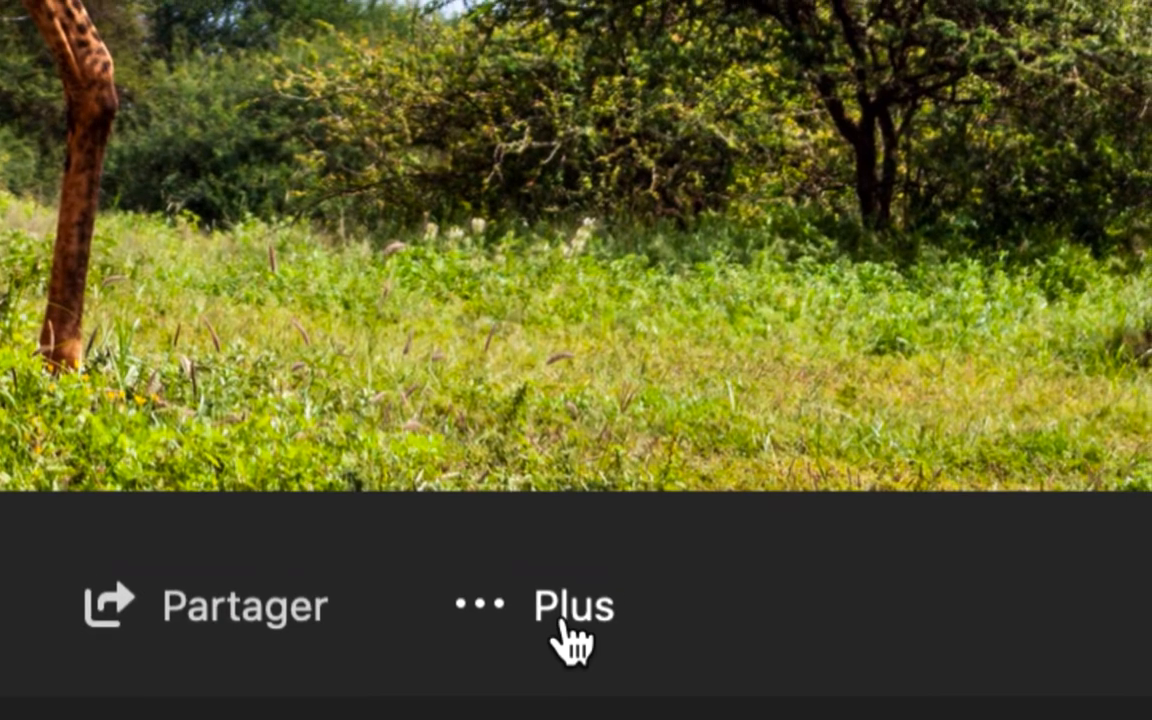
left_click(565, 627)
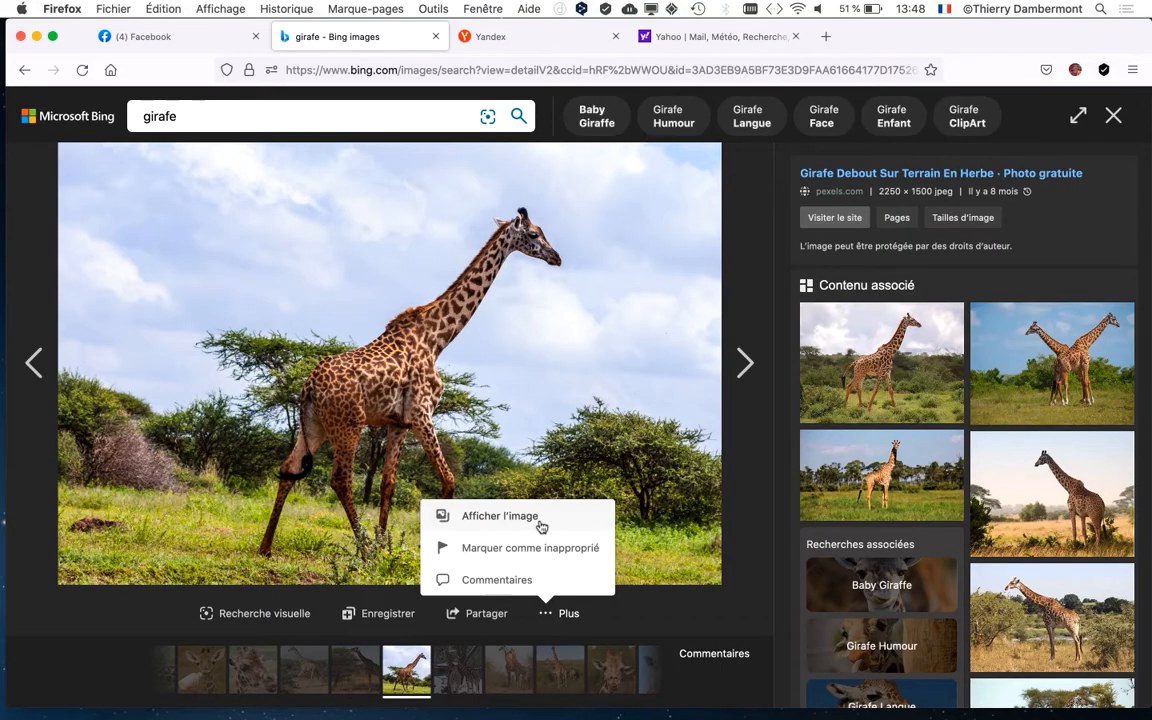
left_click(539, 521)
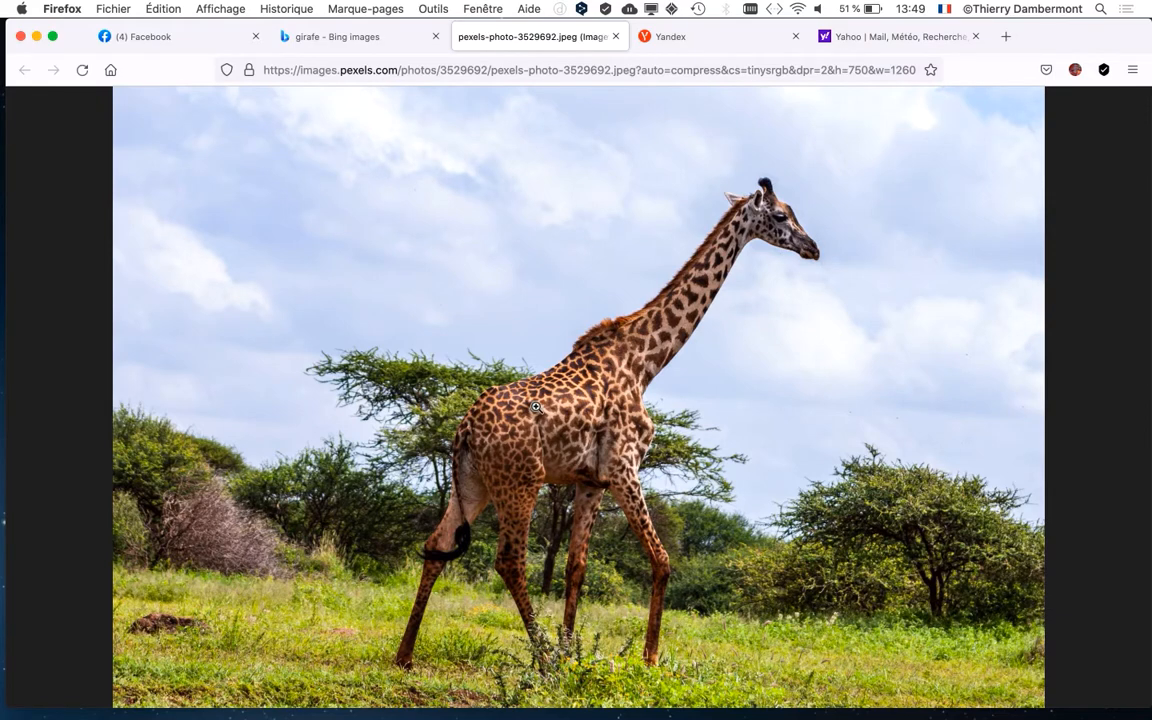
Compare the Bing preview of the giraffe photo and its extra options with the original image from Pexels.
left_click(389, 42)
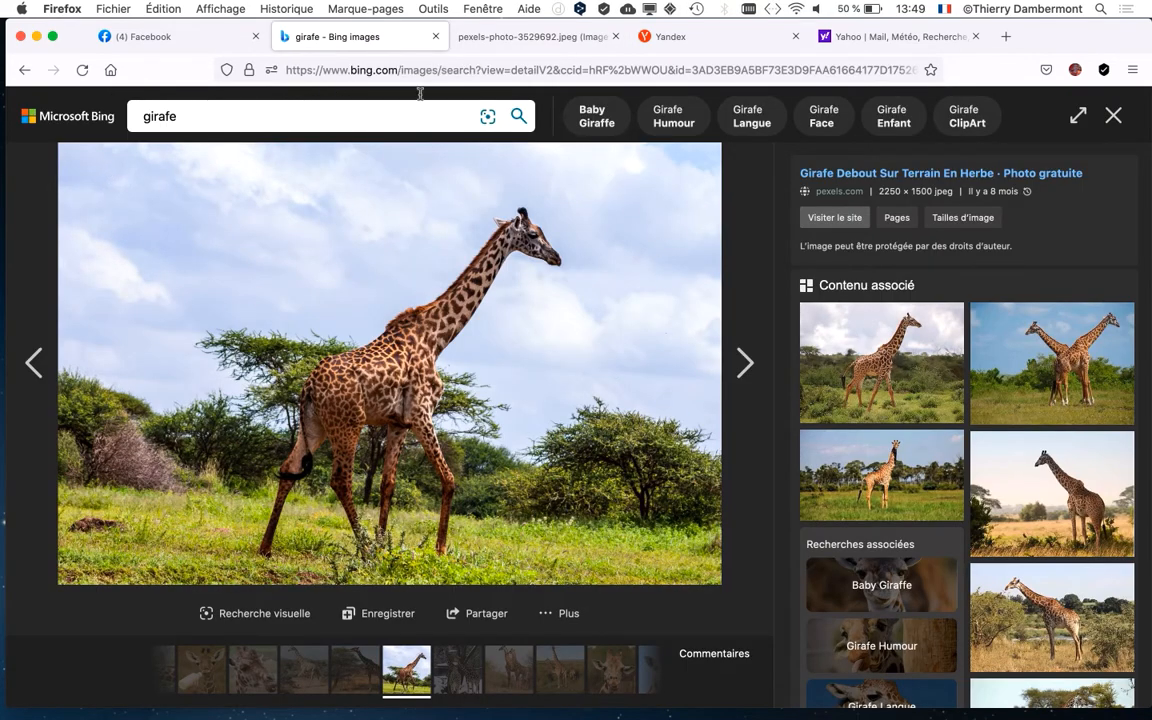
left_click(538, 37)
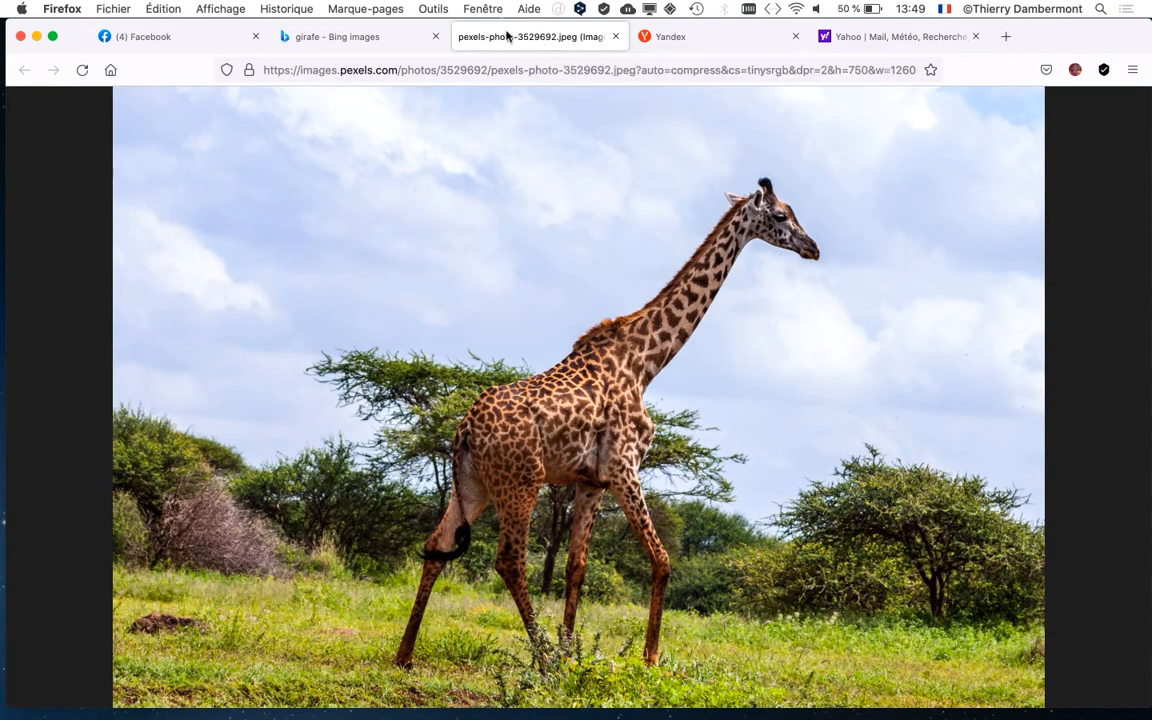
left_click(334, 36)
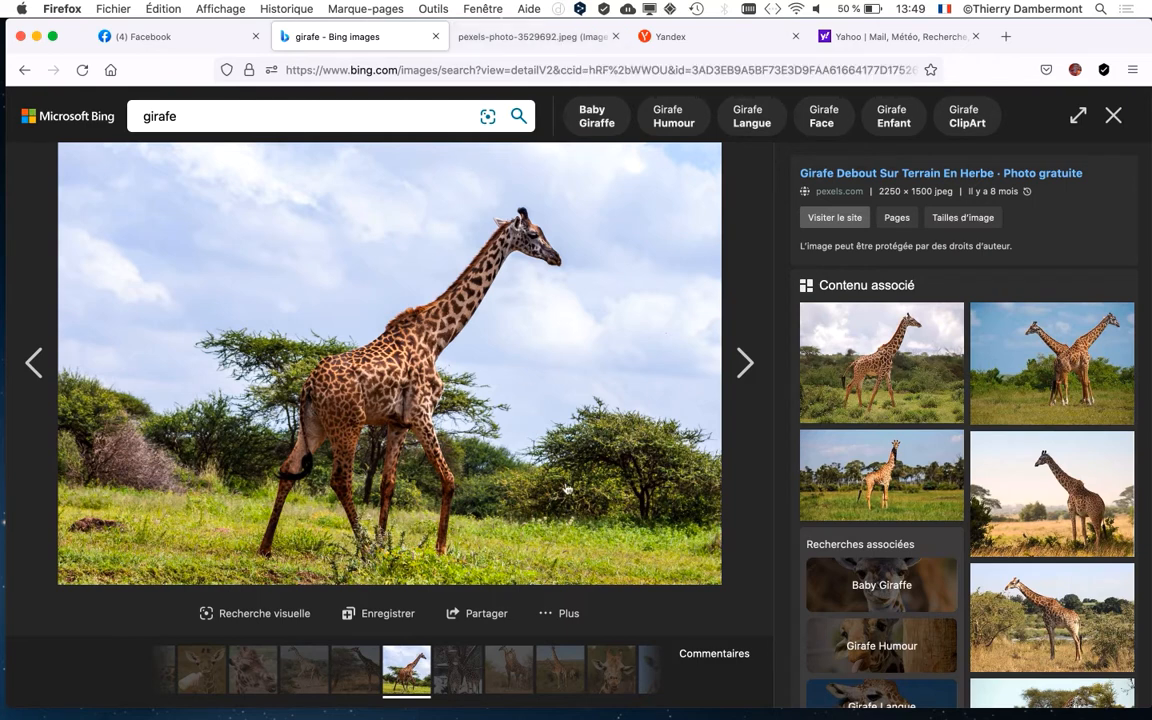
left_click(568, 616)
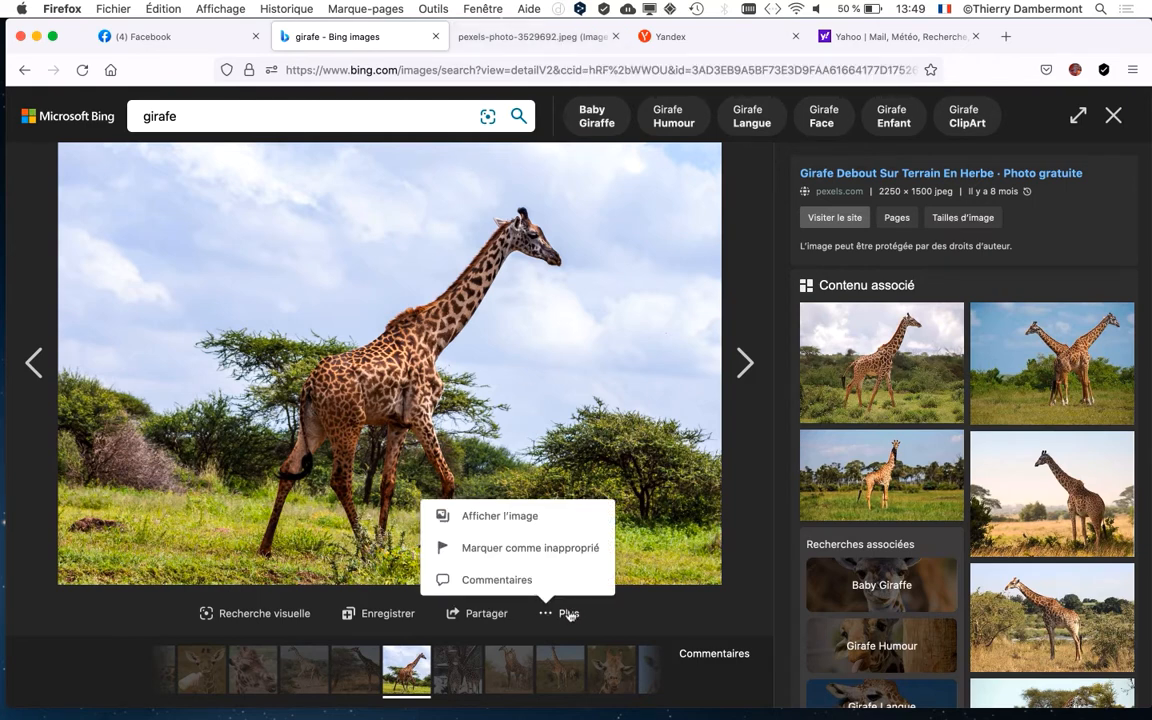
left_click(511, 38)
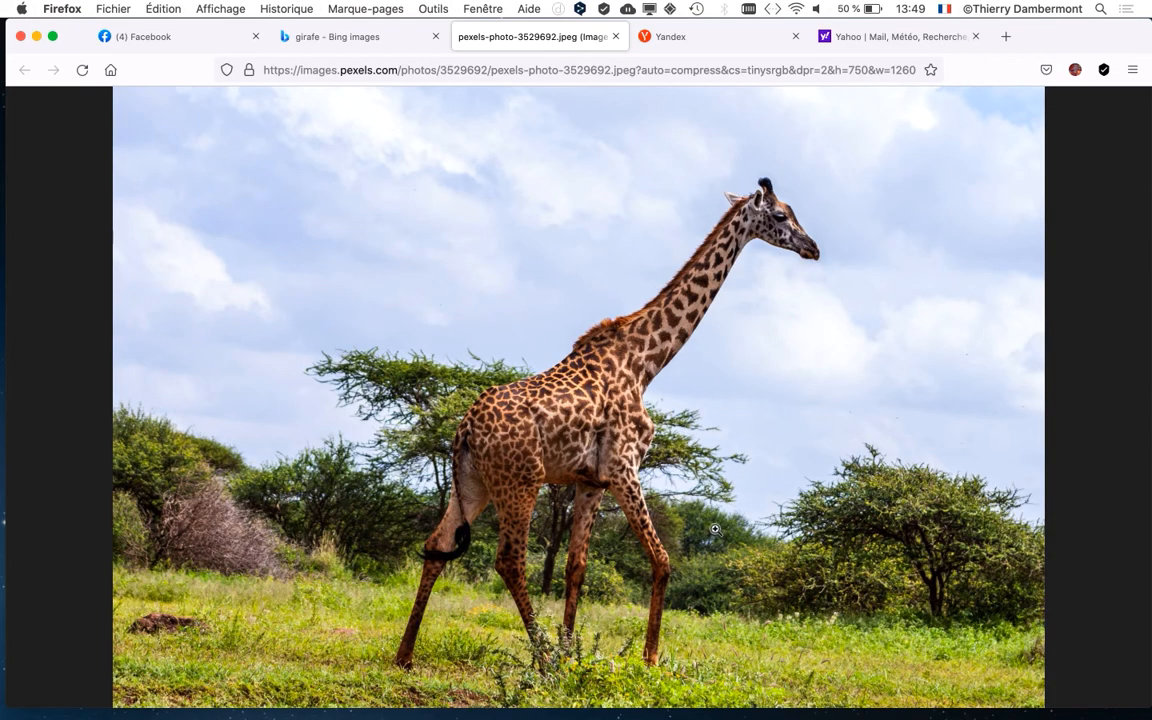
Save the giraffe image as pexels-photo-3529692.jpeg in the intro 2 illustrator folder, in JPEG format.
right_click(622, 366)
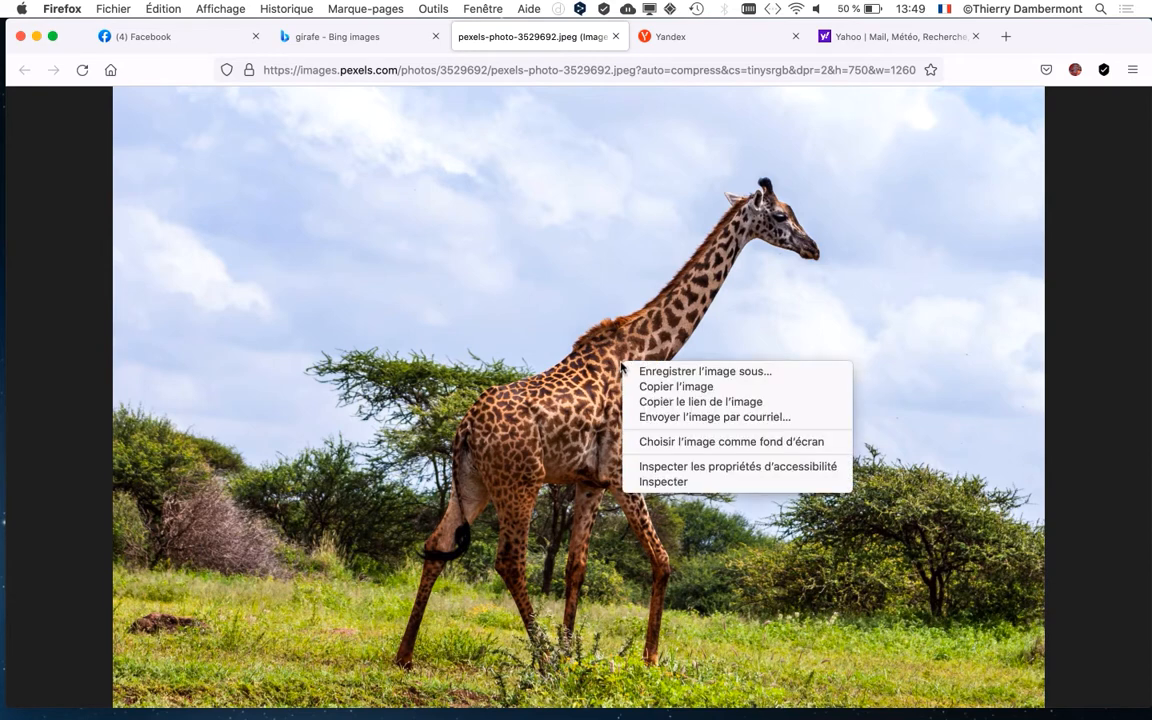
left_click(678, 370)
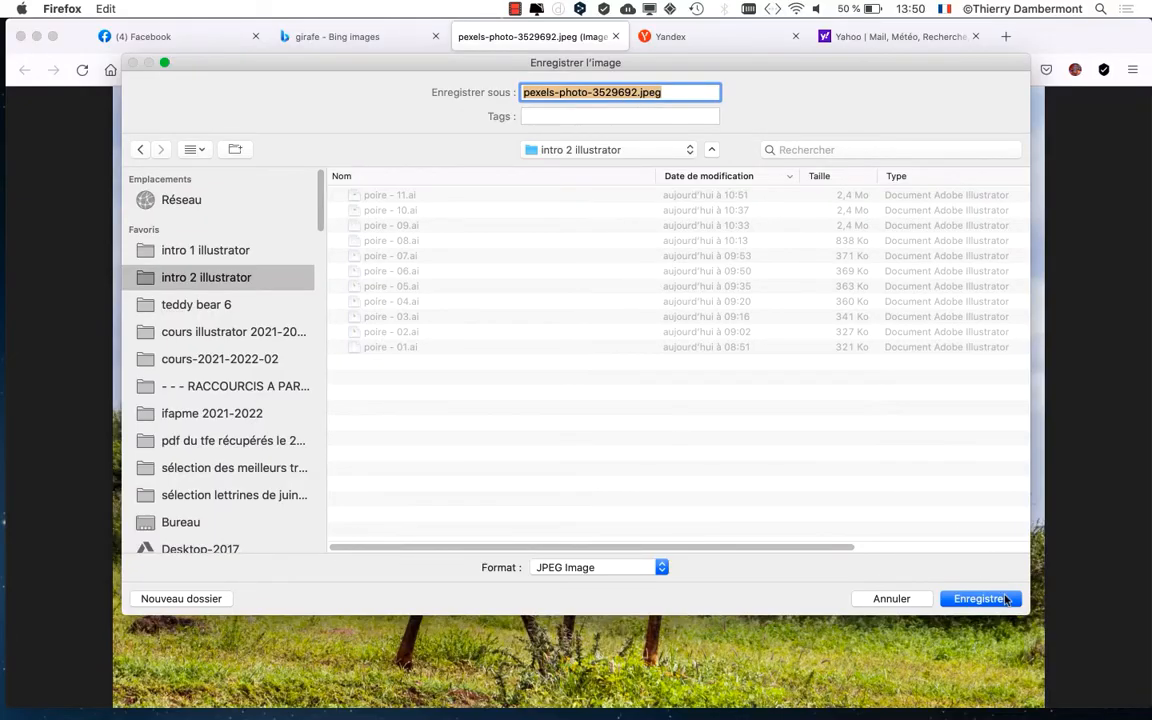
left_click(983, 596)
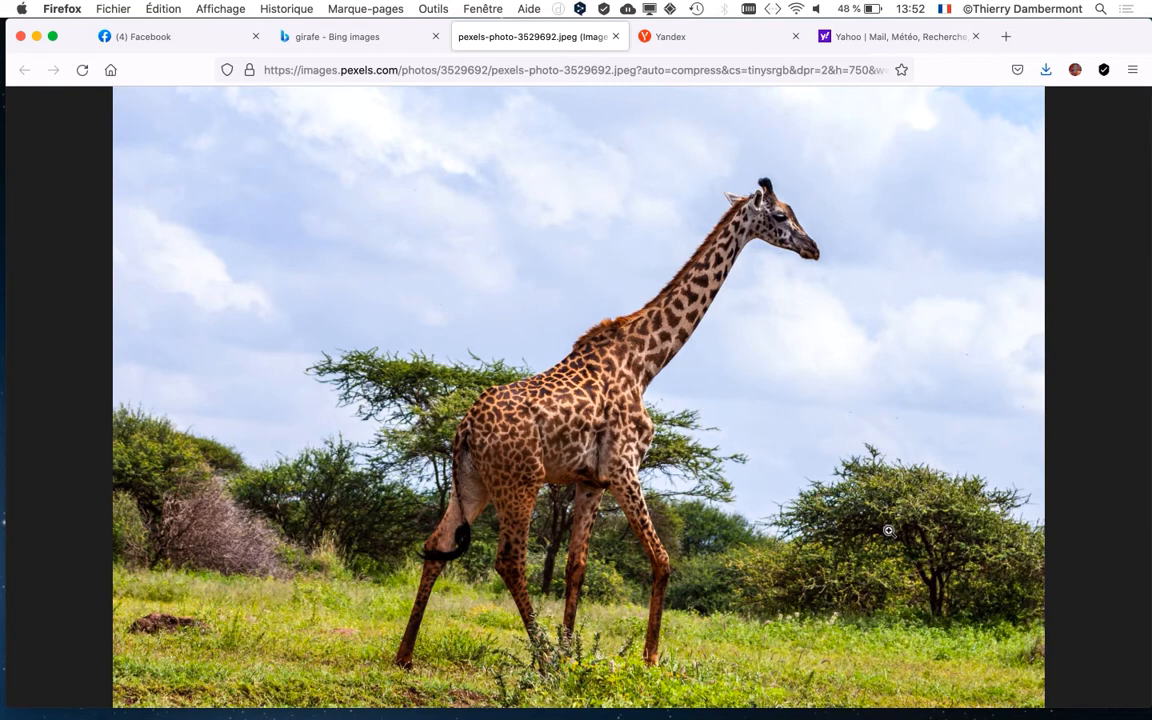
Switch to Illustrator and hide all floating panels except the toolbox.
left_click(52, 36)
key("super+Tab")
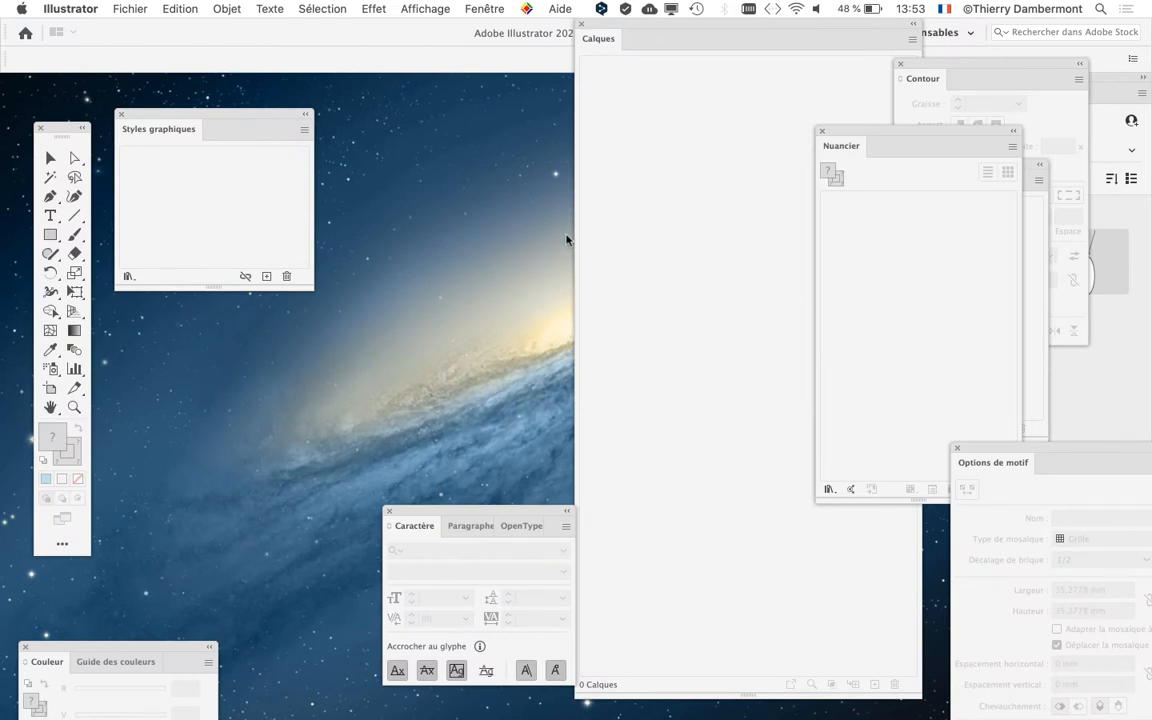
key("shift+Tab")
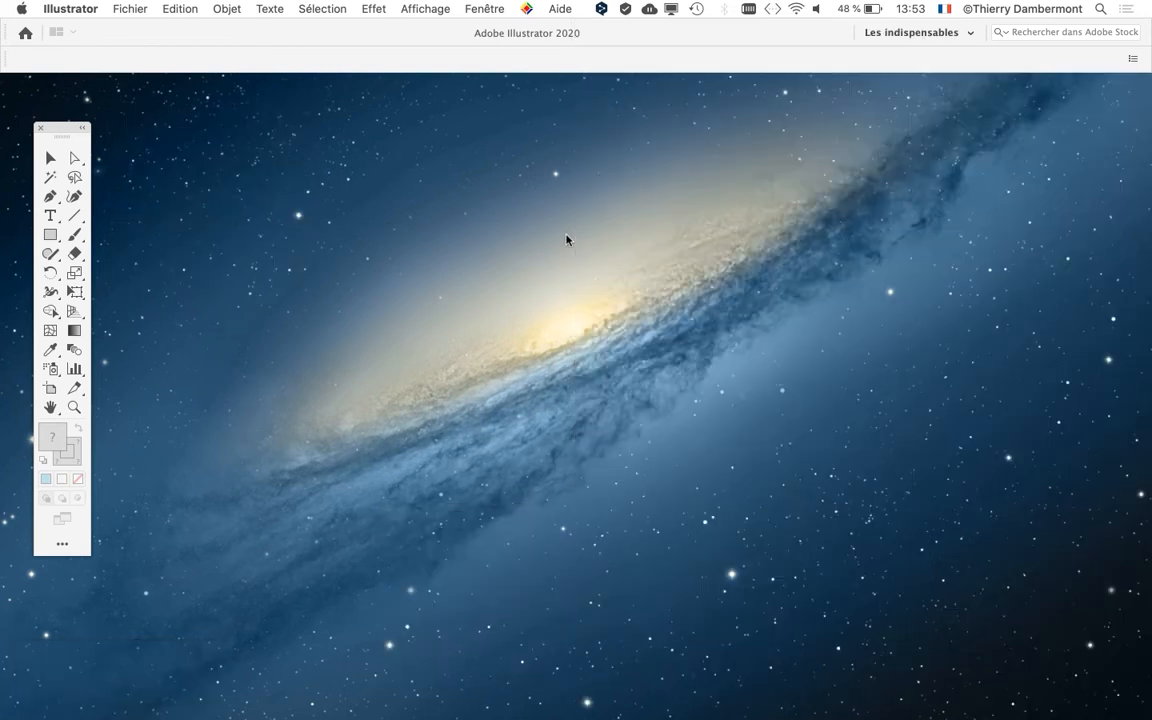
Open pexels-photo-3529692.jpeg from the intro 2 illustrator folder and show the whole photo at 100%.
left_click(120, 9)
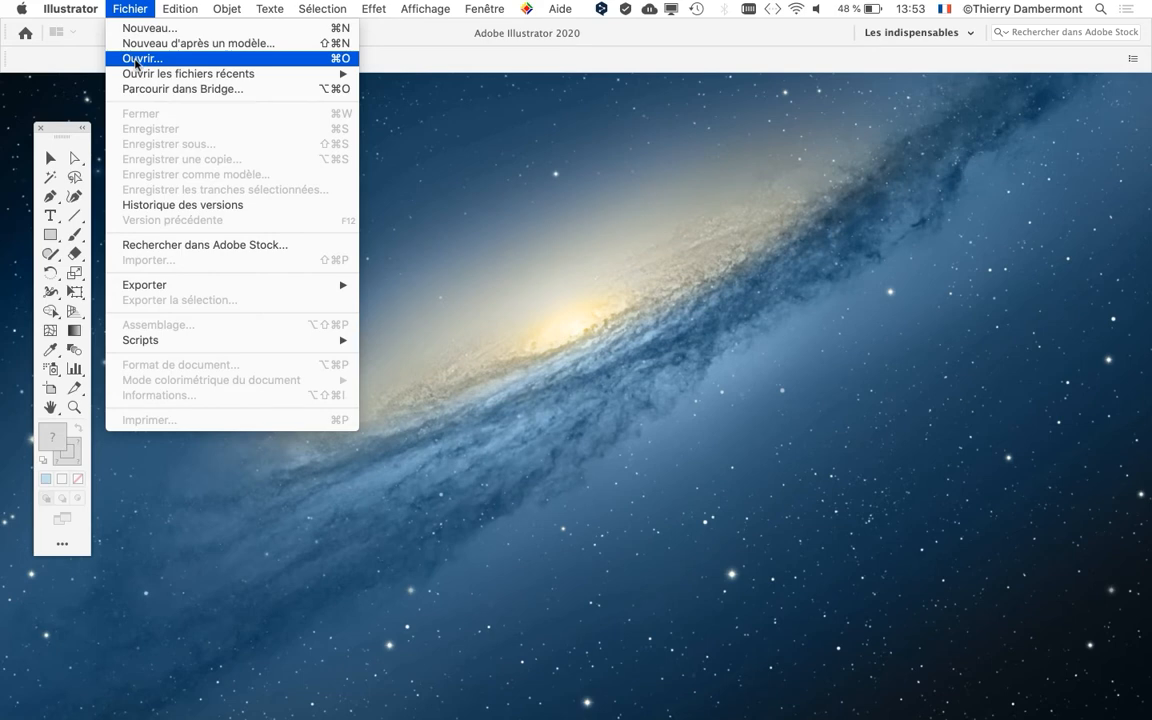
left_click(136, 59)
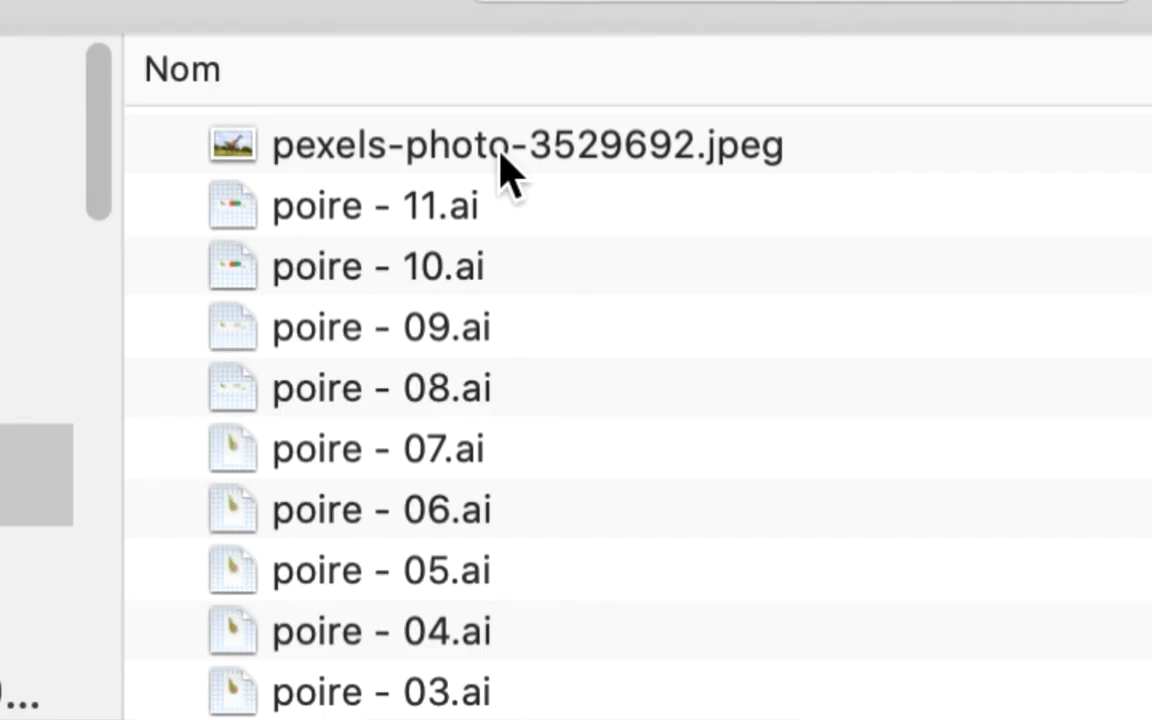
left_click(505, 168)
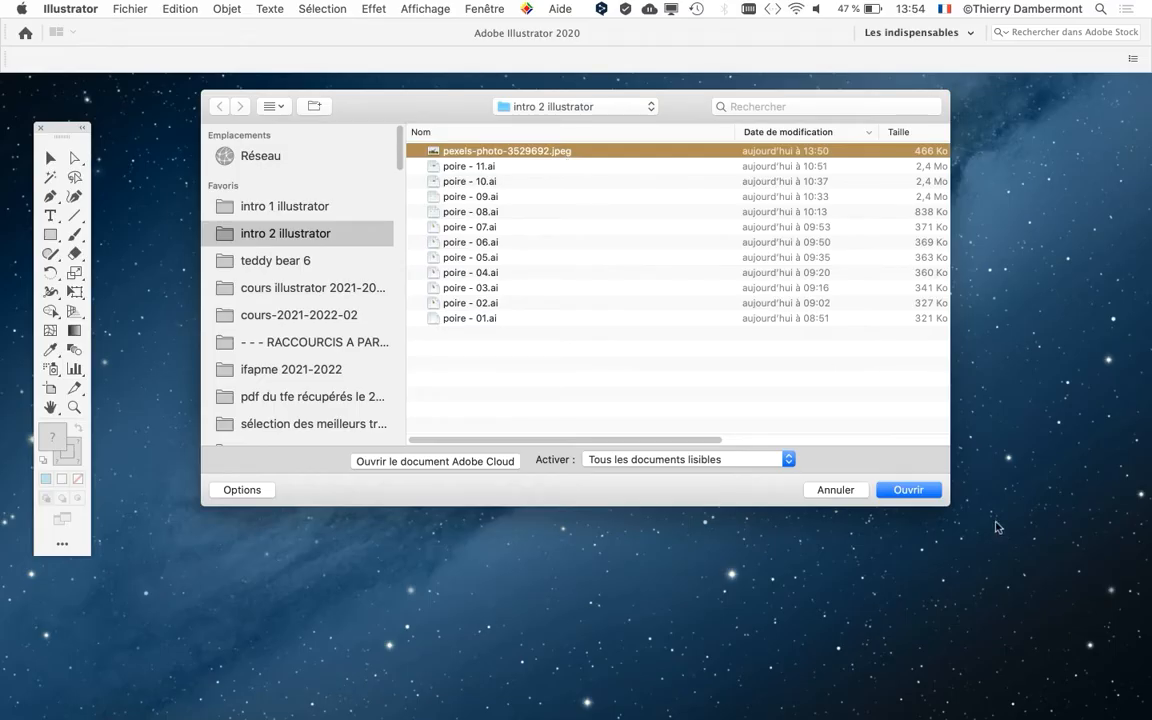
left_click(930, 490)
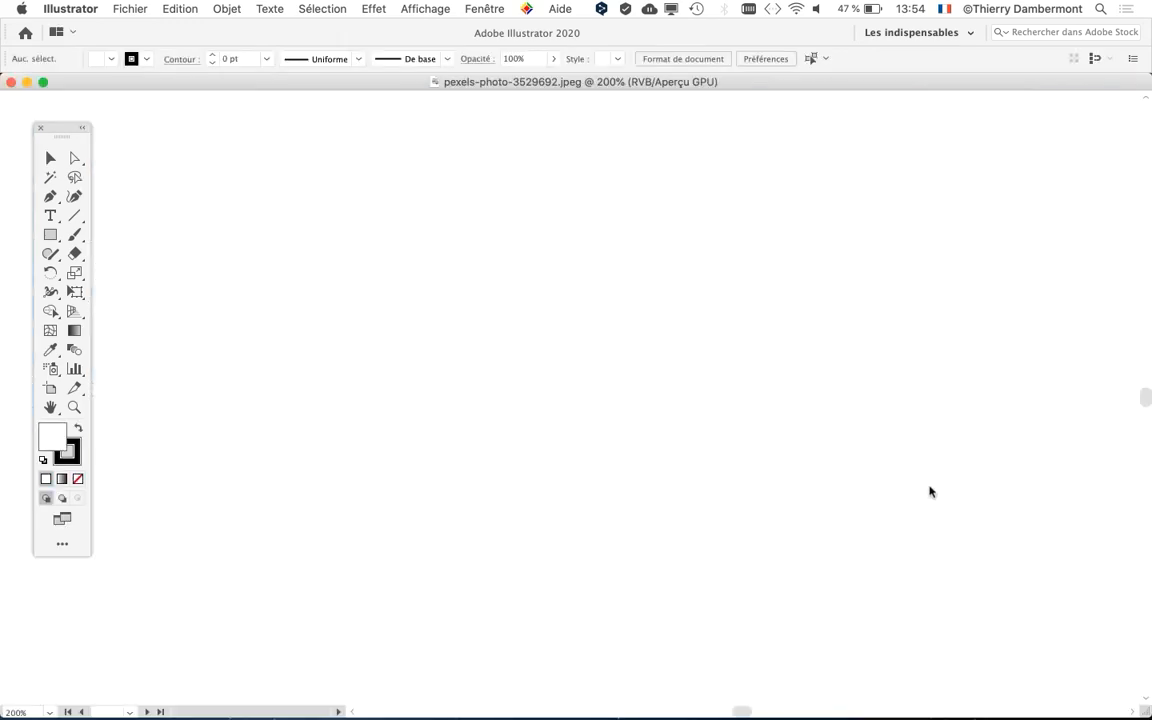
scroll(697, 418, "down", 2)
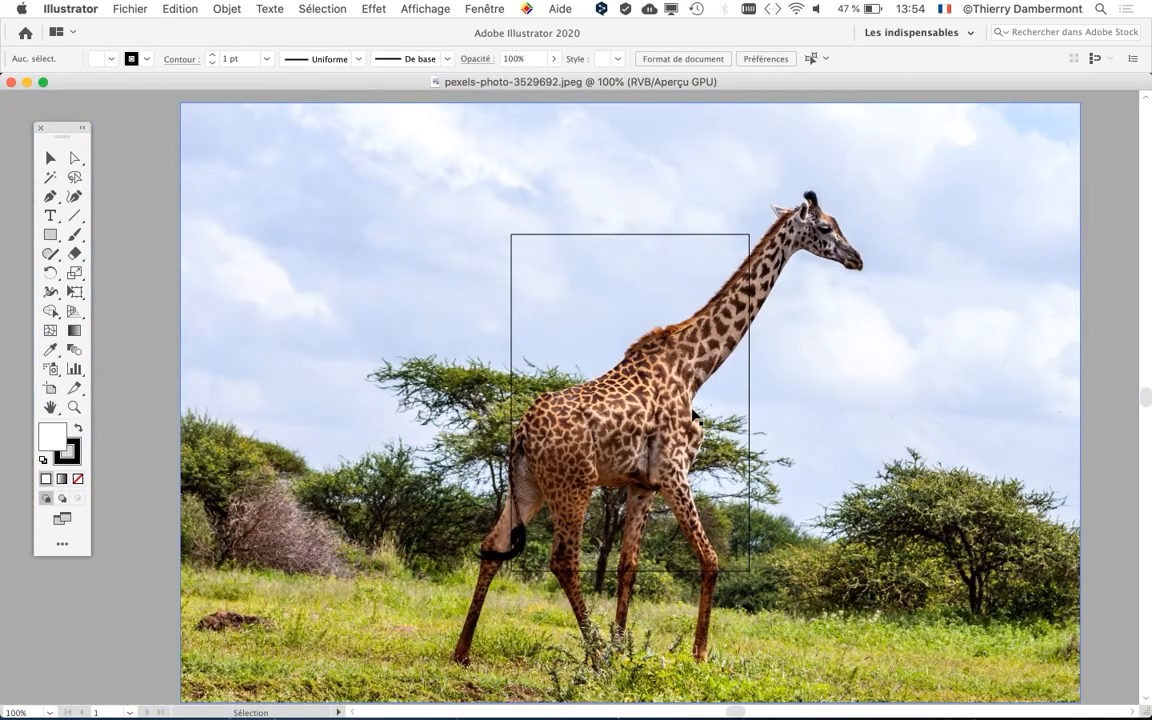
Display the Swatches (Nuancier) panel beside the whole giraffe photo and examine which swatches the JPEG document offers.
scroll(697, 418, "down", 1)
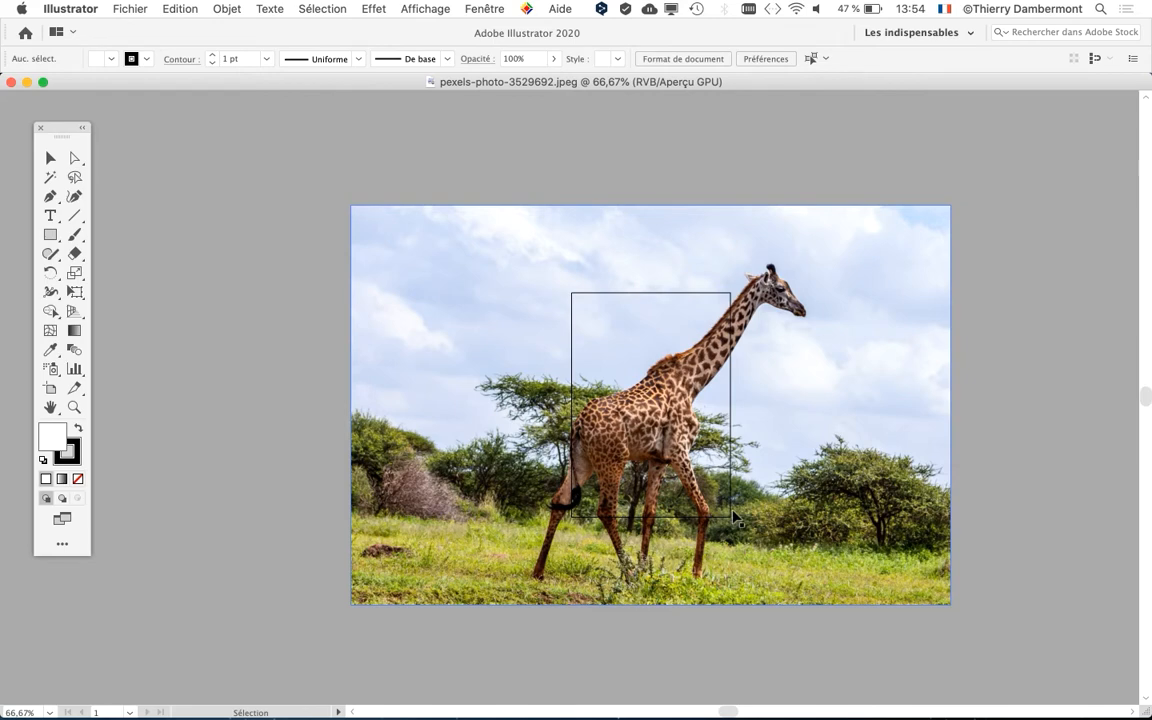
left_click_drag(606, 411, 412, 325)
left_click(486, 9)
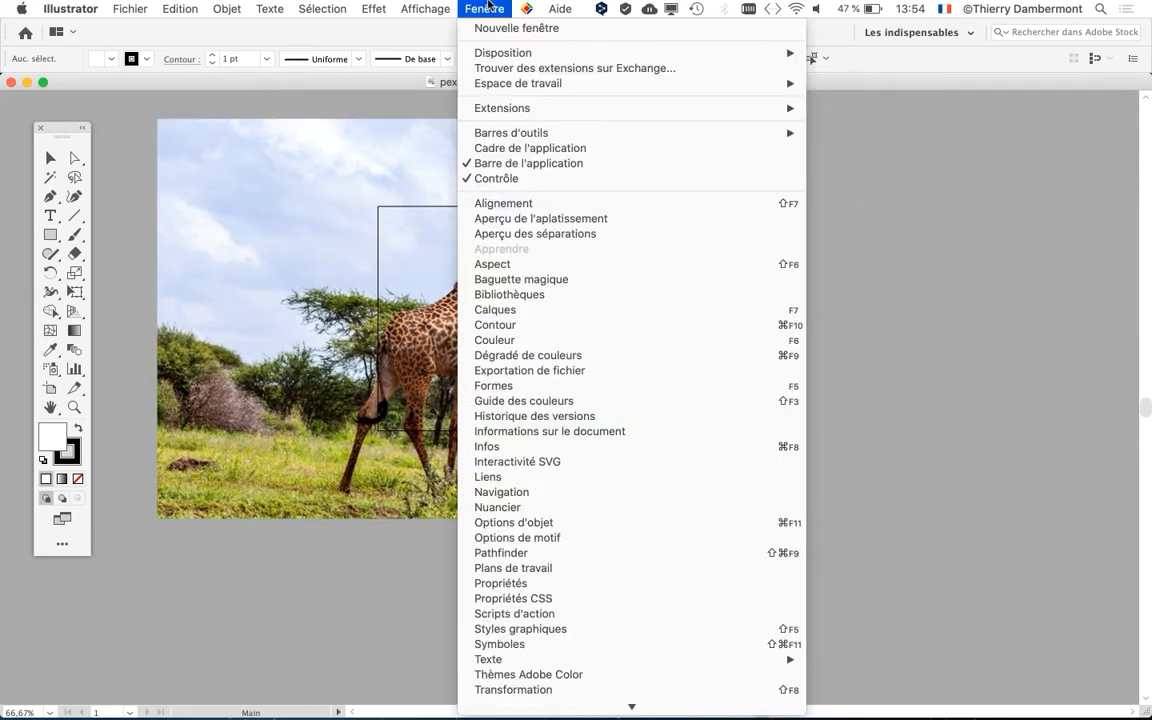
left_click(500, 507)
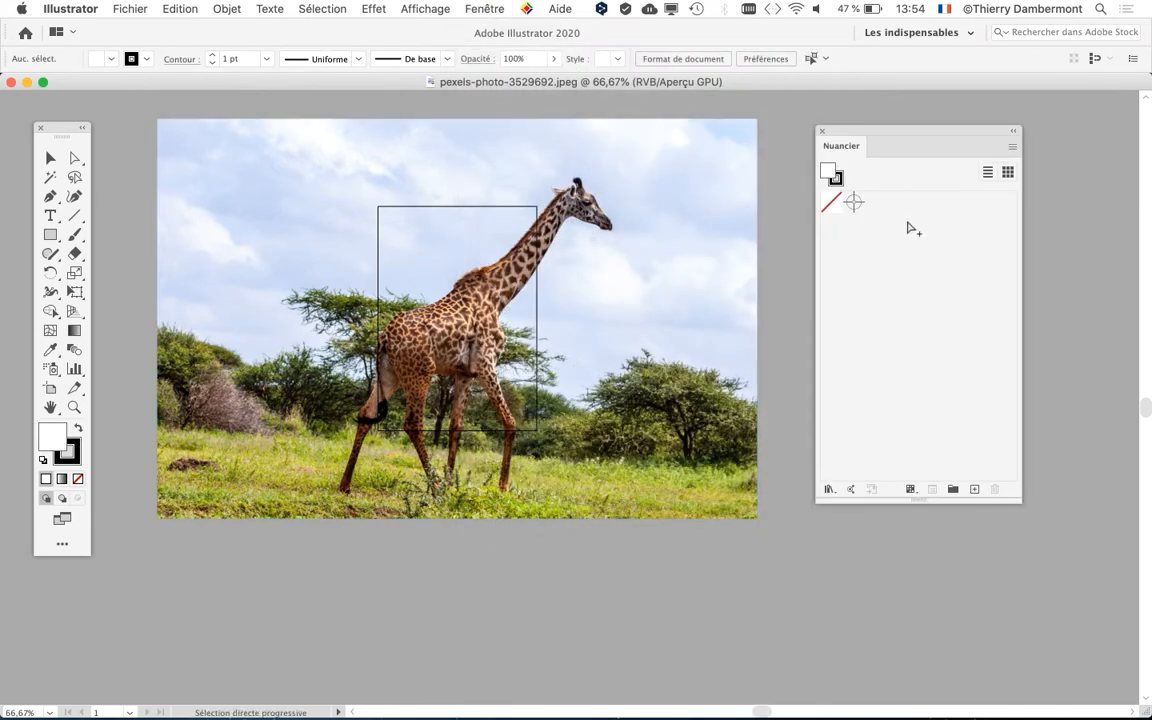
key("alt+super+8")
key("alt+super+8")
Display the Brushes (Formes) and Symbols (Symboles) panels and examine what each contains for the JPEG document.
left_click(485, 9)
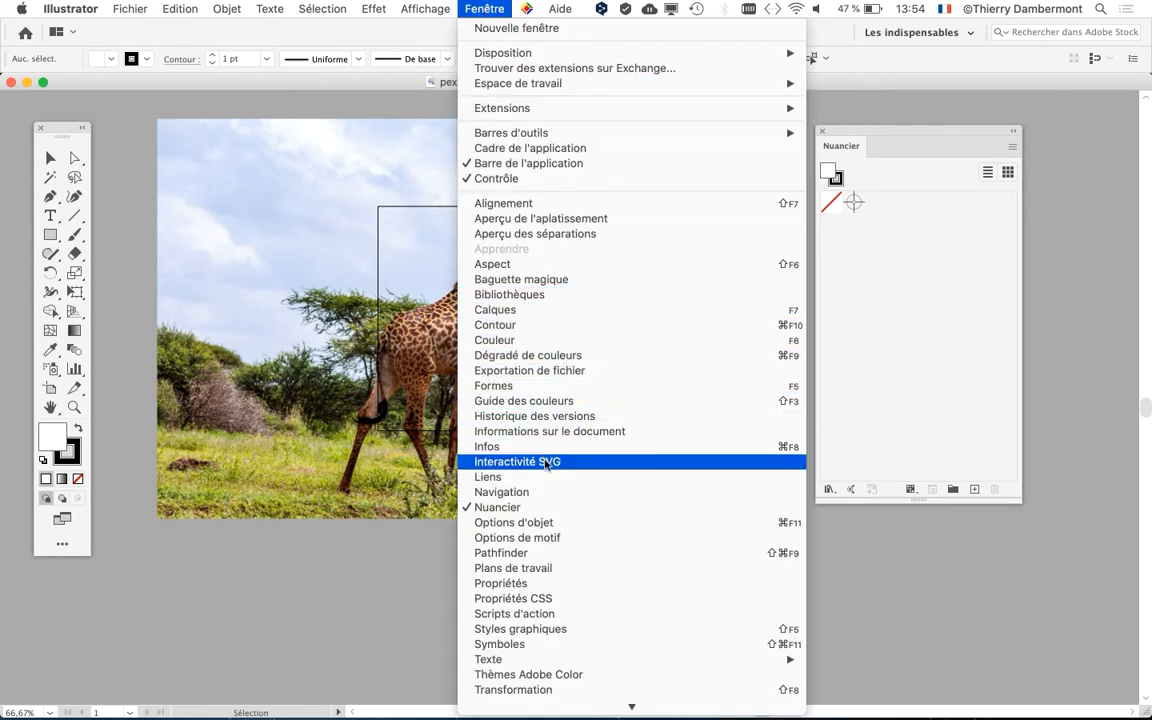
left_click(550, 385)
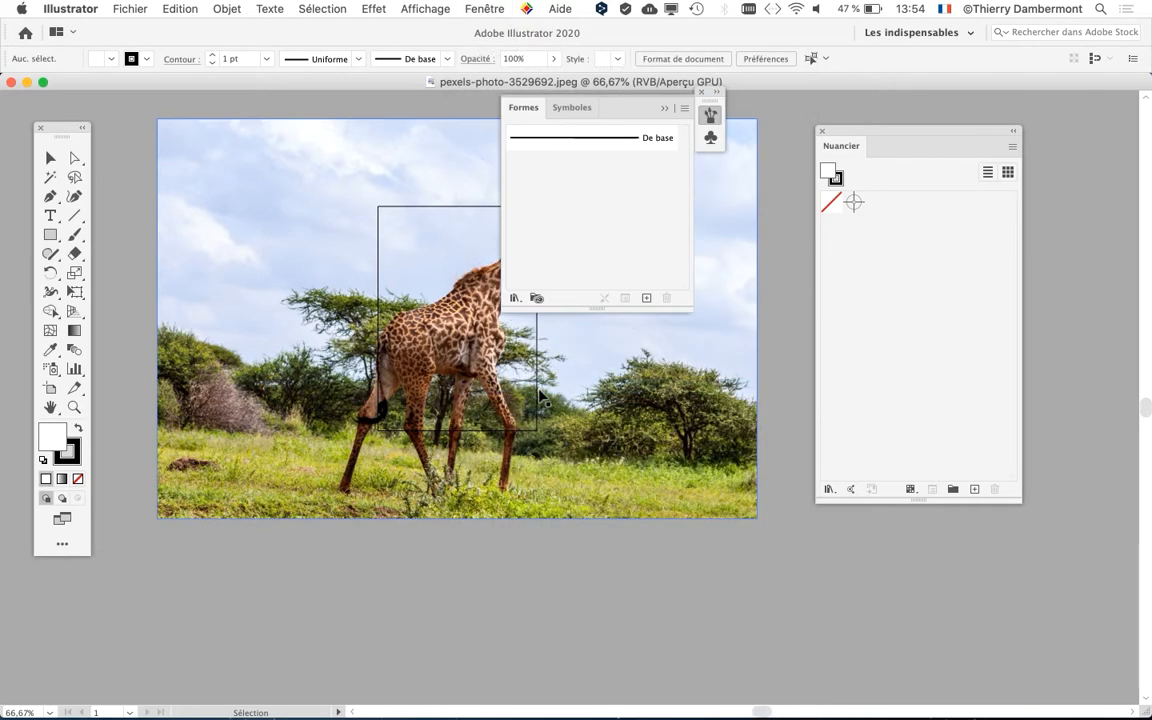
left_click(562, 108)
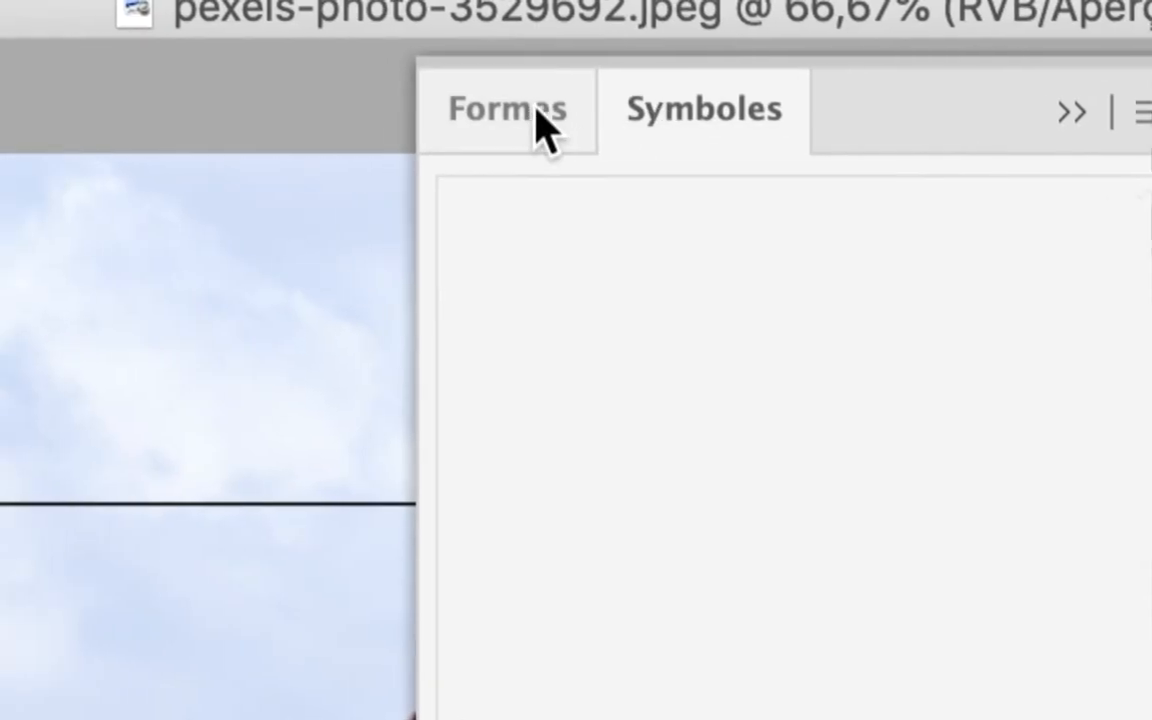
left_click(440, 108)
left_click(530, 115)
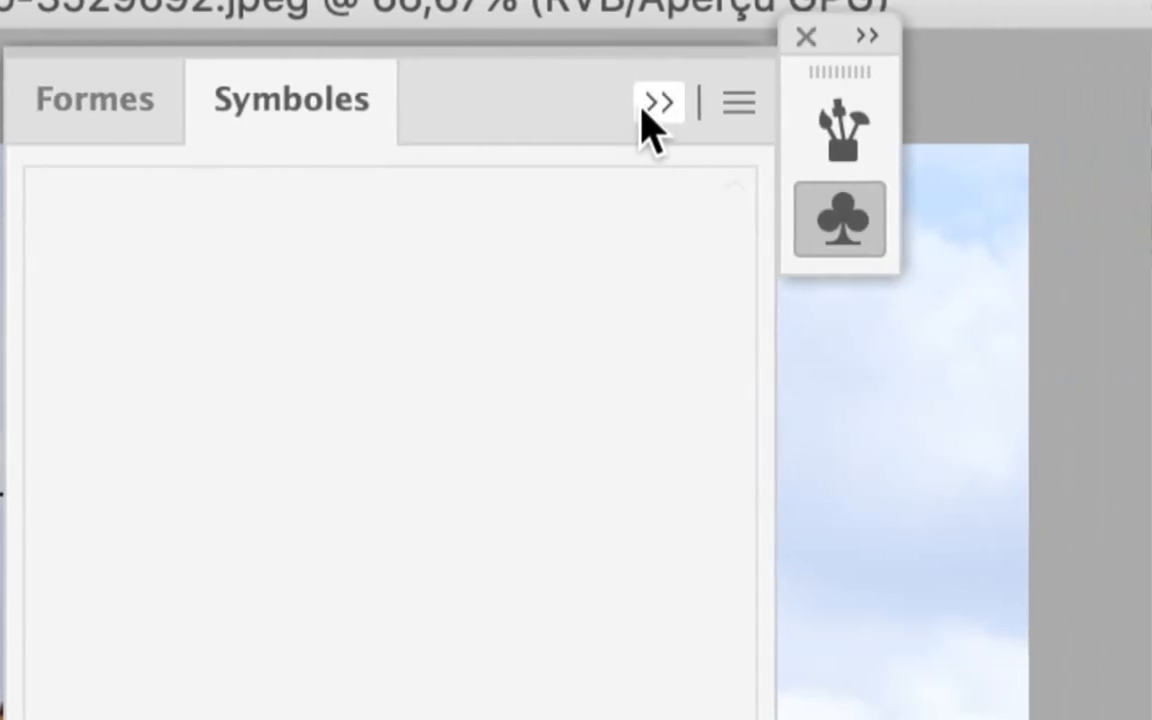
Close the Brushes, Symbols and Swatches panels, and close the giraffe photo document.
left_click(1001, 102)
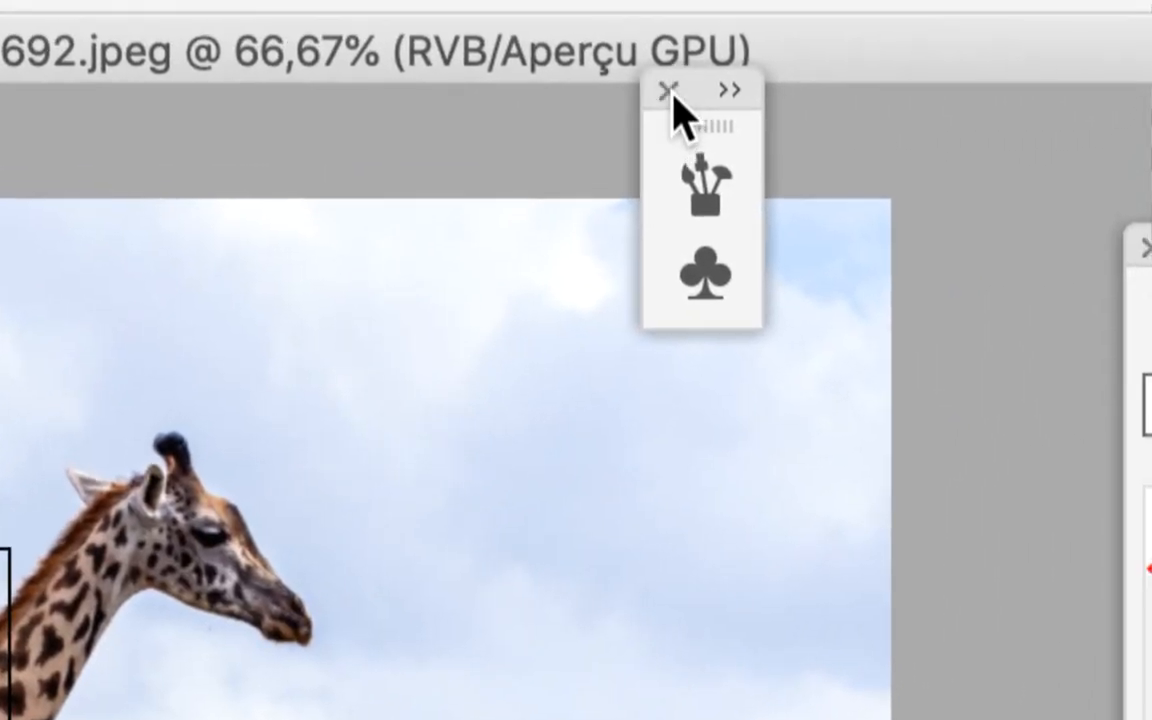
left_click(700, 43)
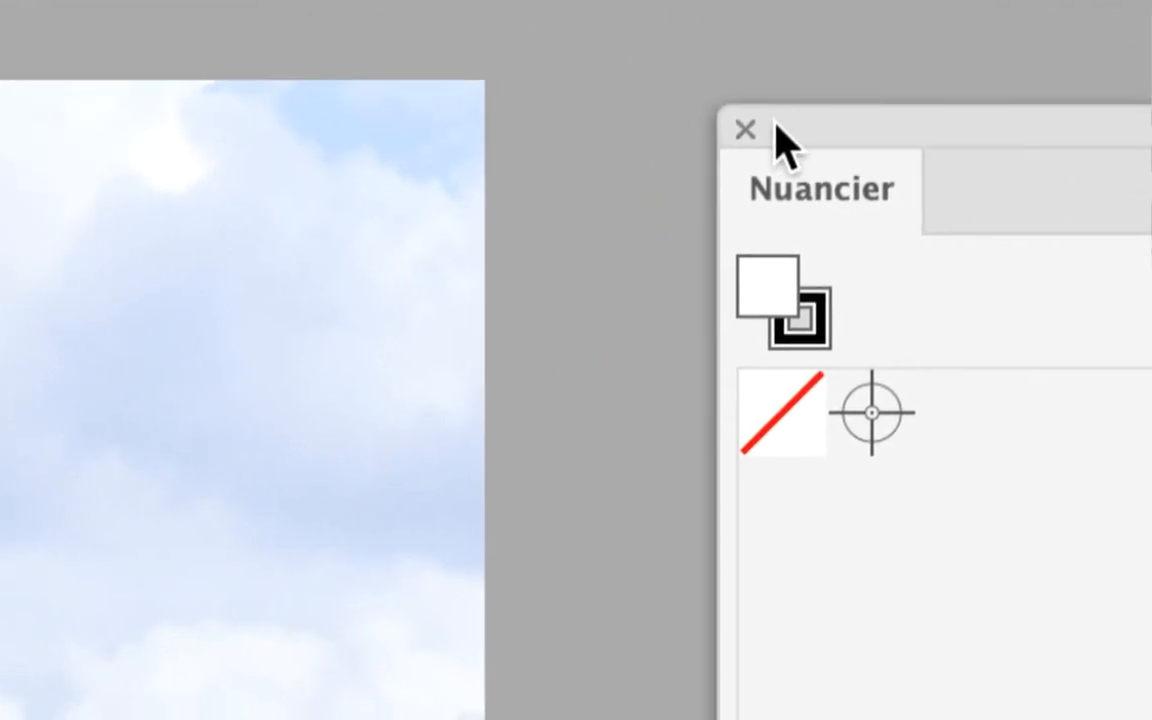
left_click(745, 130)
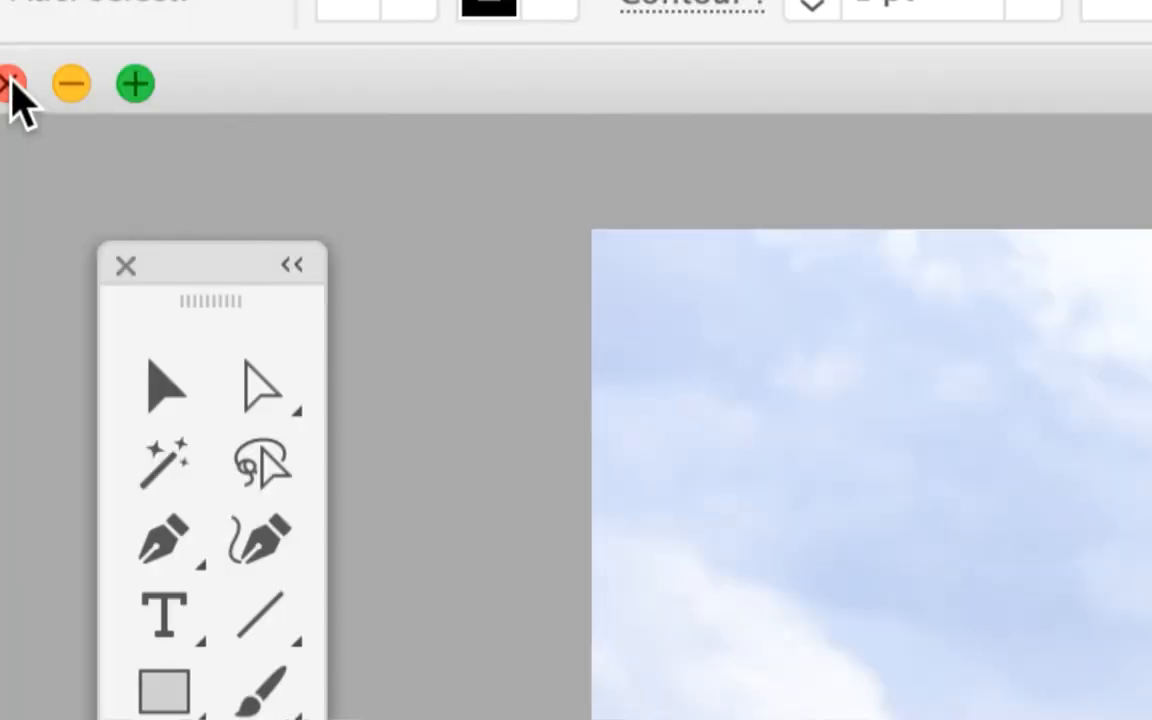
left_click(12, 84)
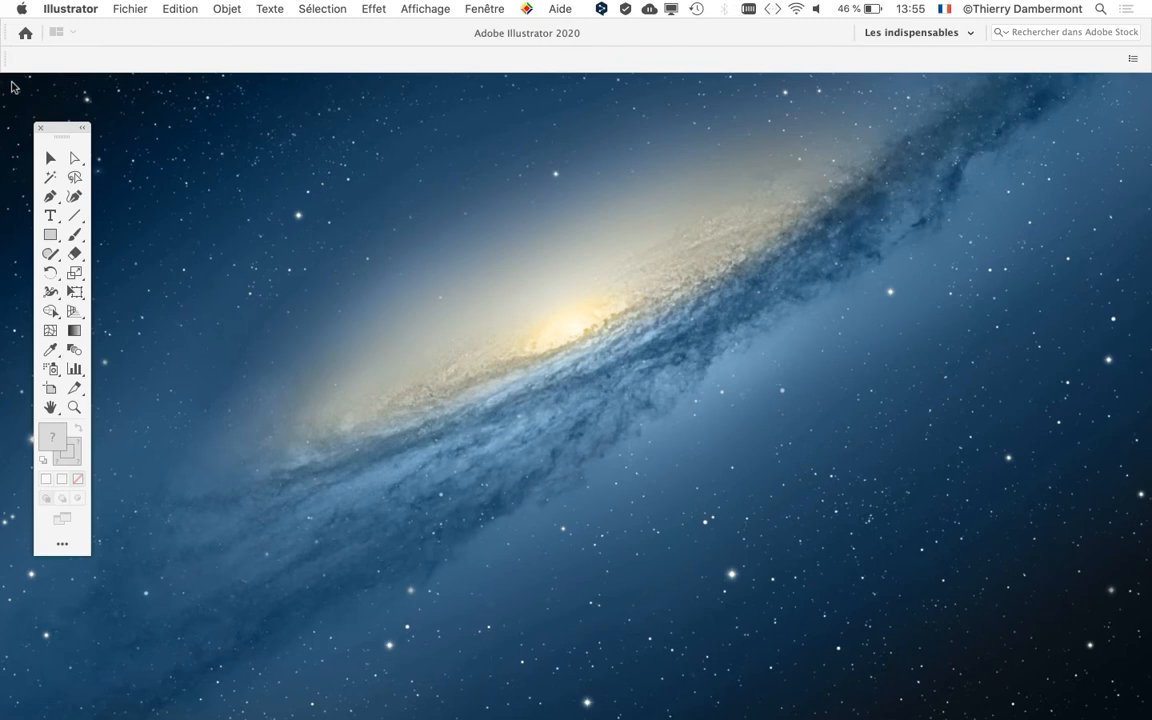
Create a new A4 portrait print document (210 x 297 mm) with the colour mode set to RGB (Couleur RVB).
left_click(117, 6)
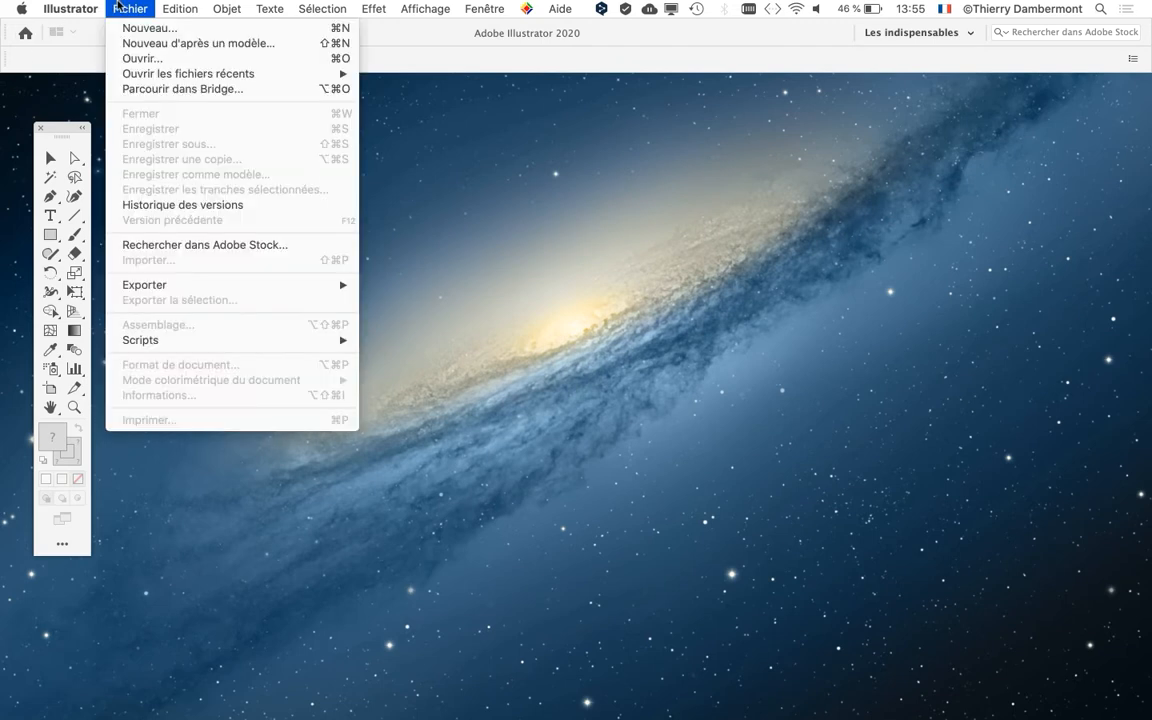
left_click(125, 30)
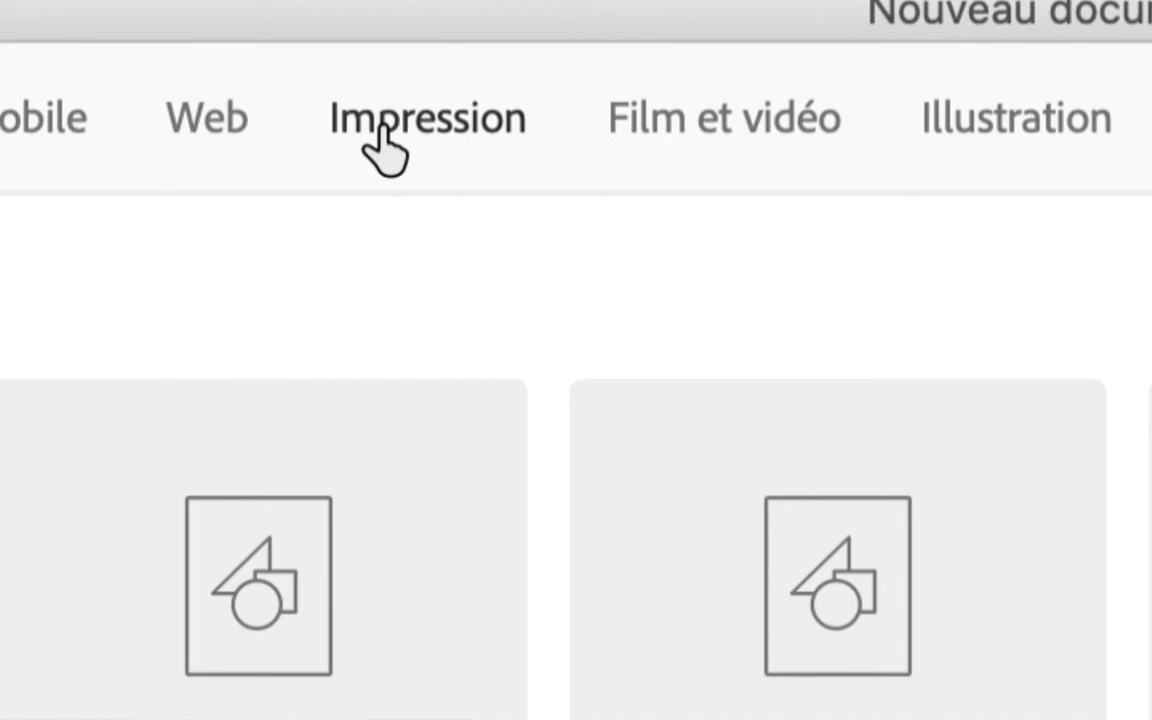
left_click(385, 148)
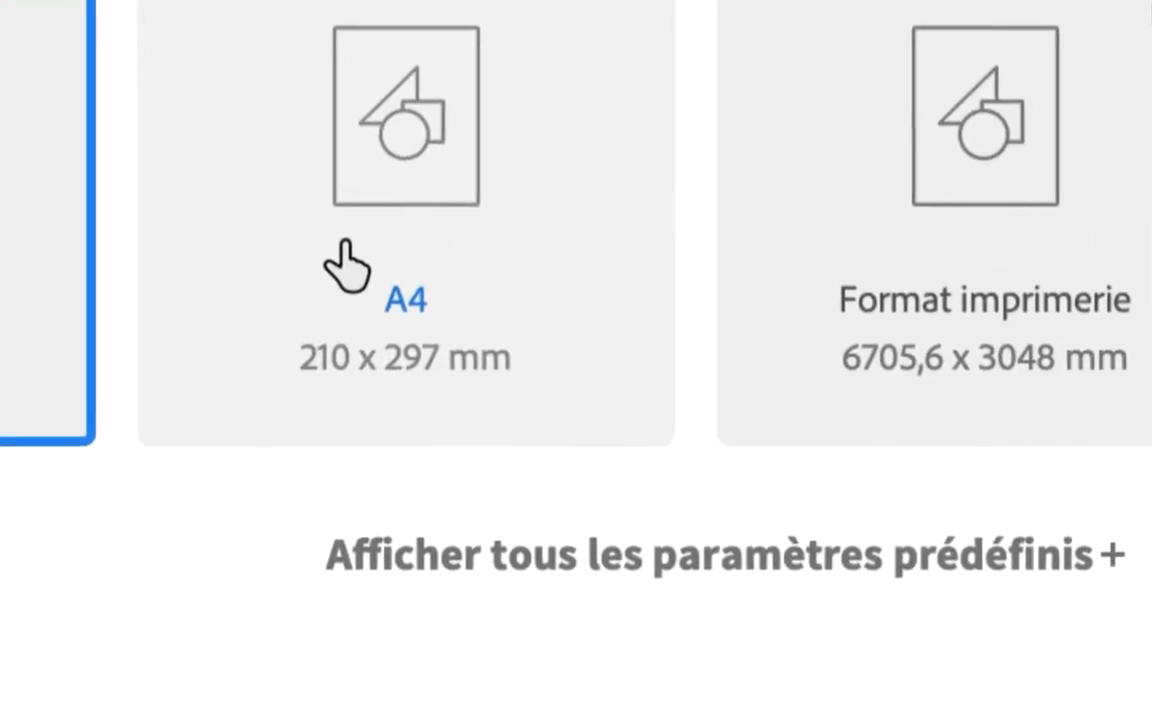
left_click(348, 266)
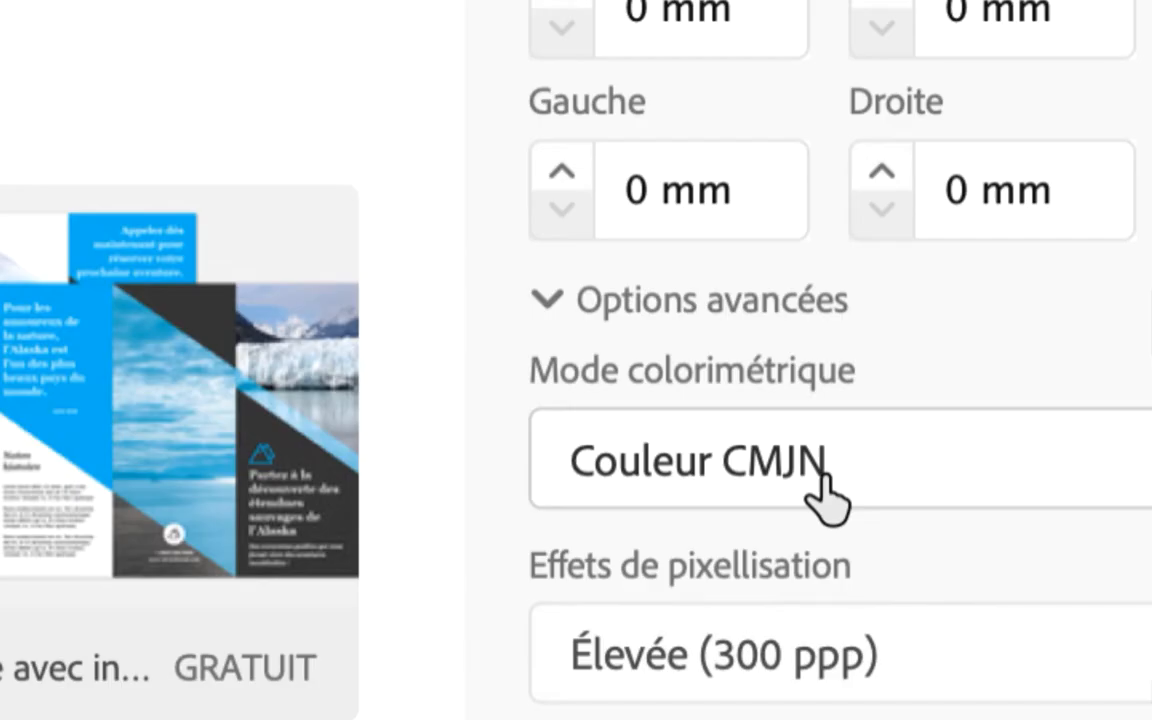
left_click(820, 490)
left_click(836, 582)
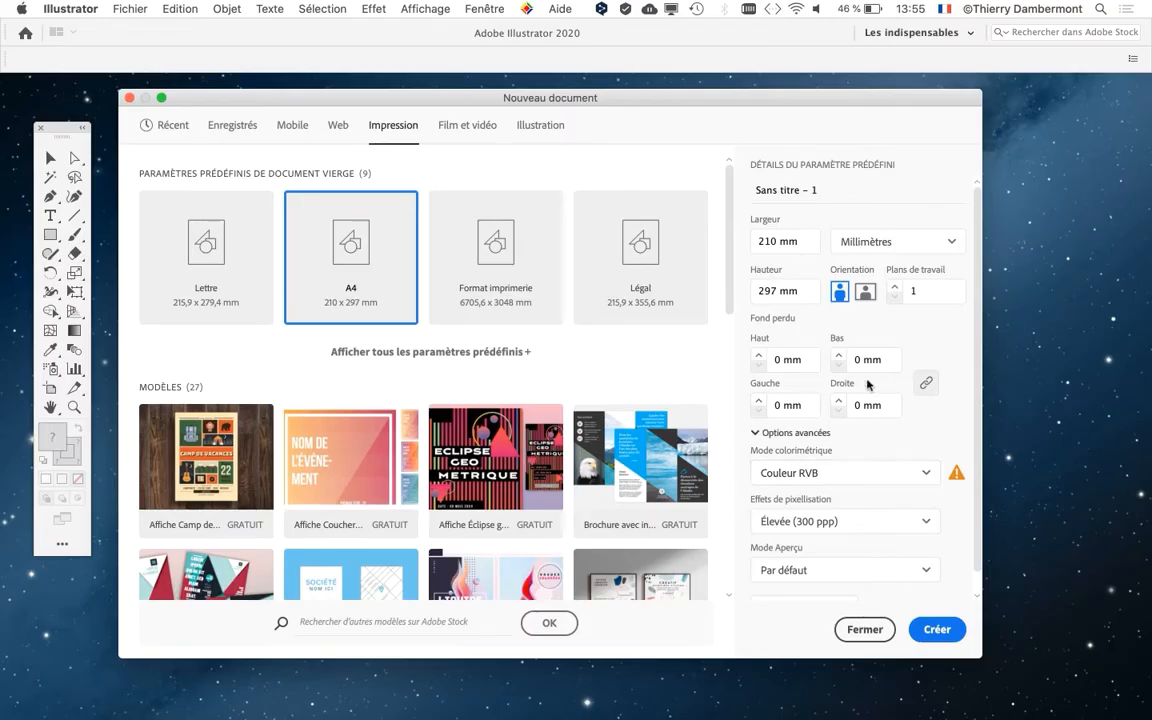
left_click(935, 629)
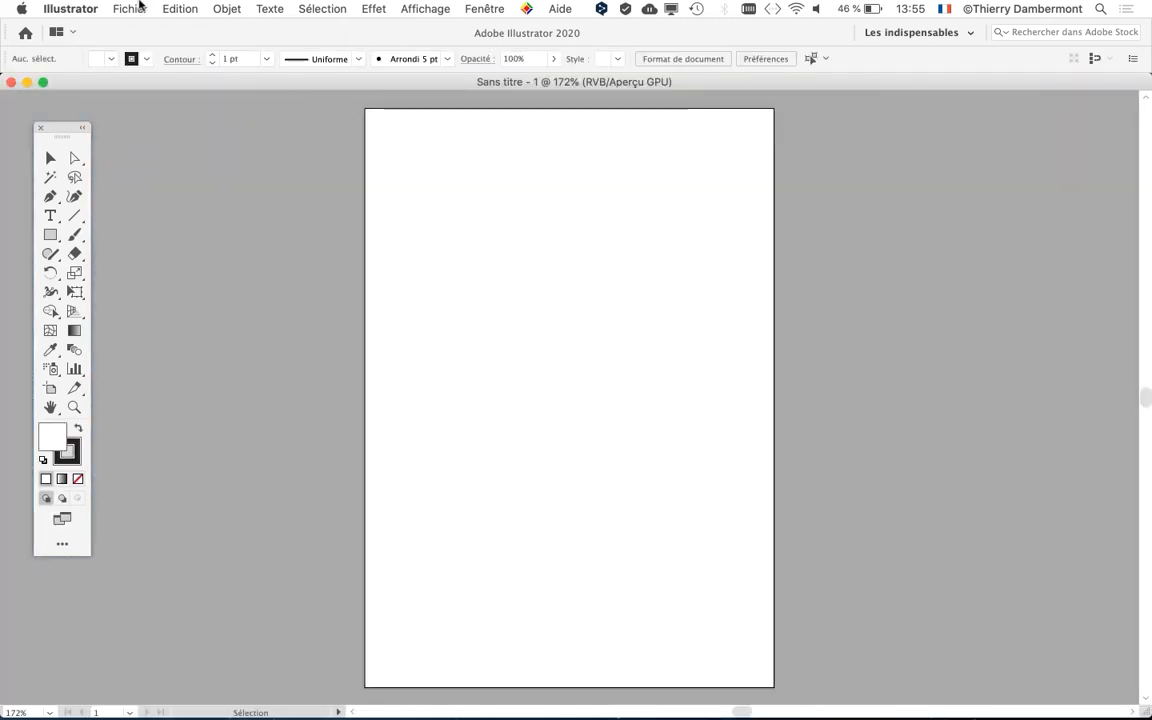
Import pexels-photo-3529692.jpeg at its original size, anchored near the page's upper-left corner at about X 9.52 mm, Y 20.36 mm.
left_click(137, 6)
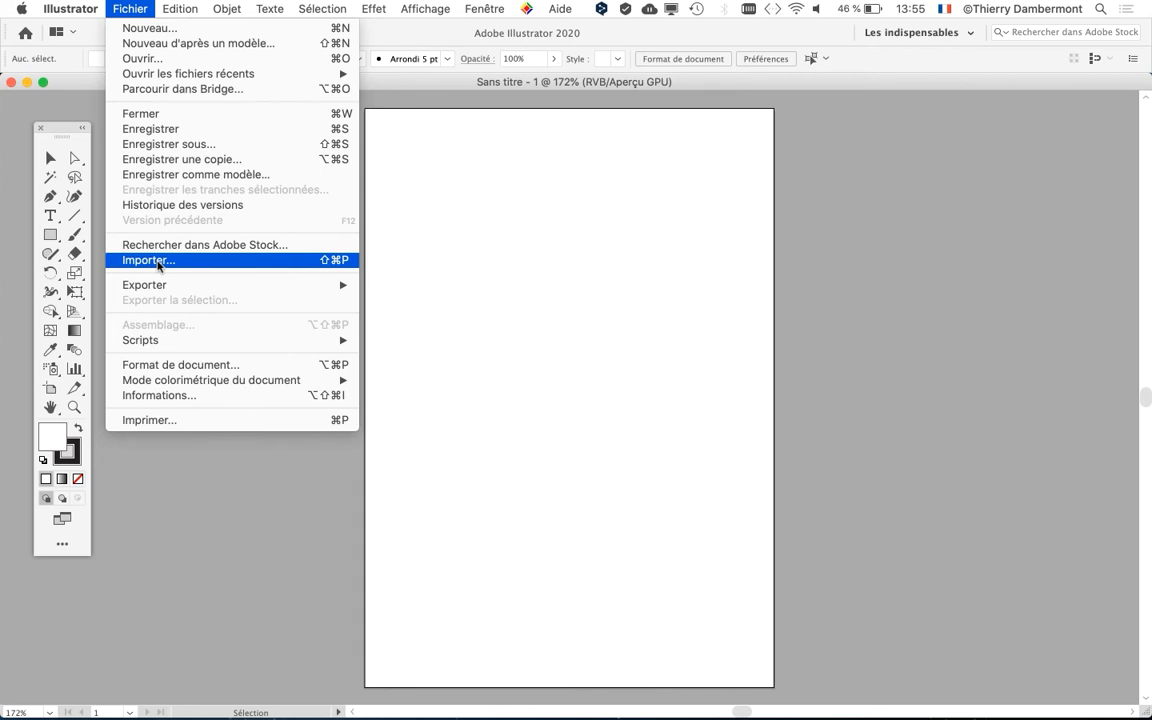
left_click(157, 262)
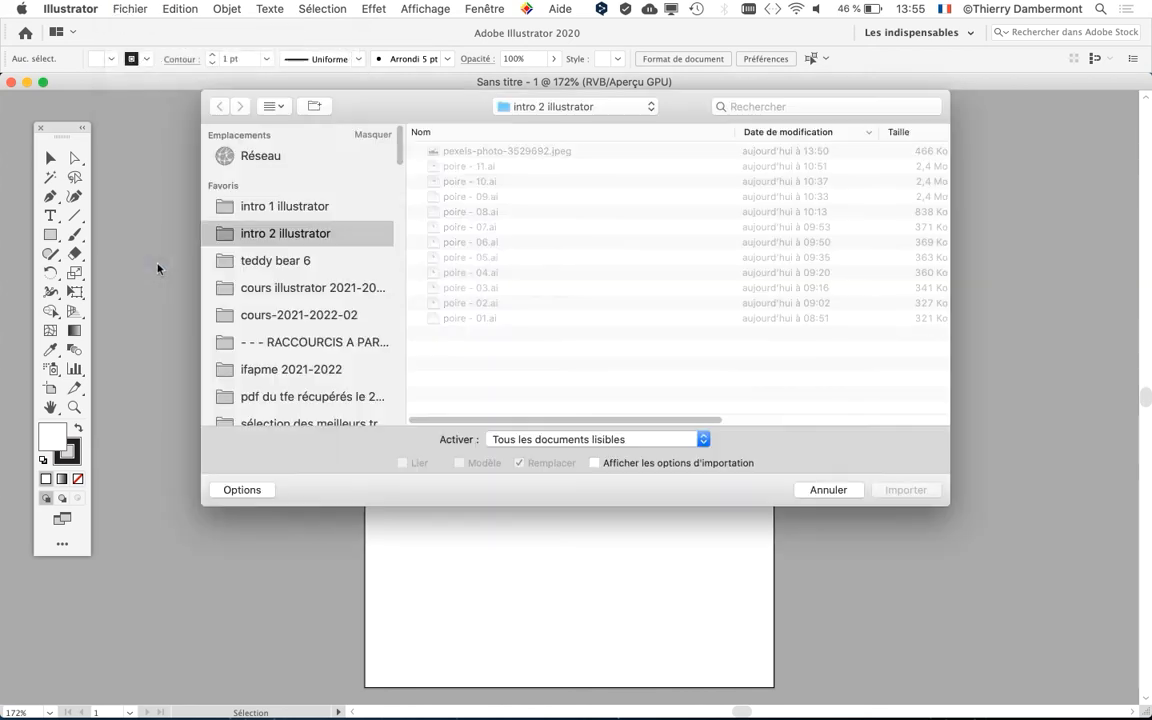
left_click(463, 152)
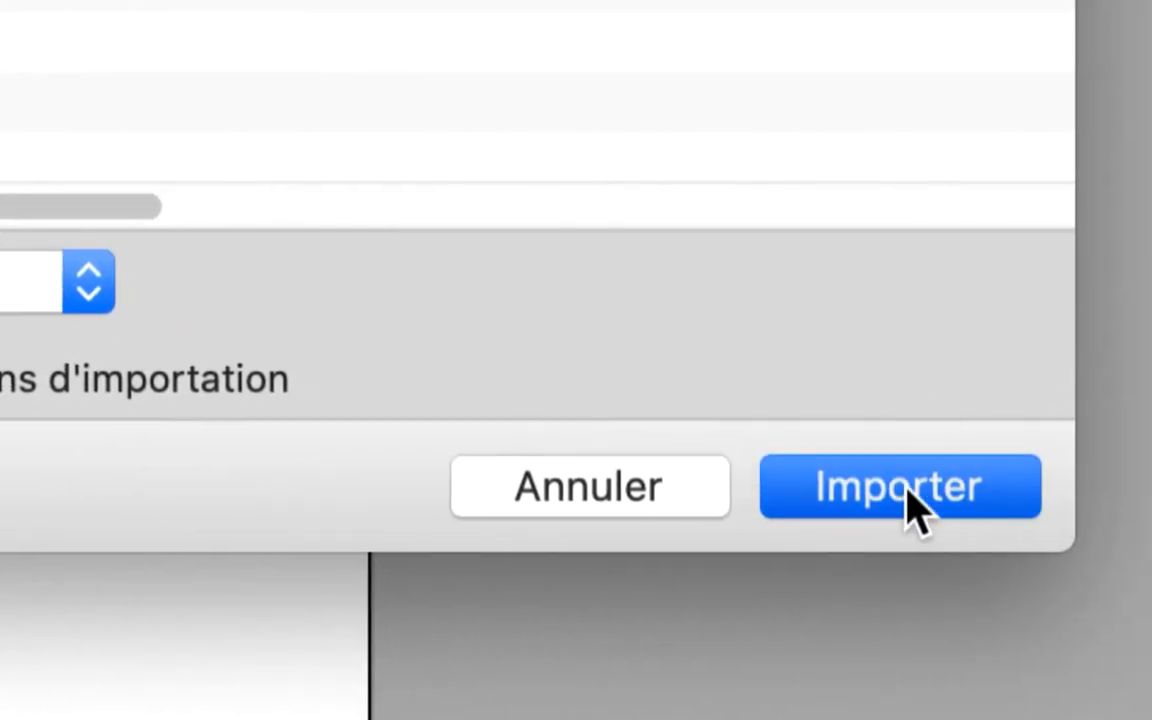
left_click(905, 504)
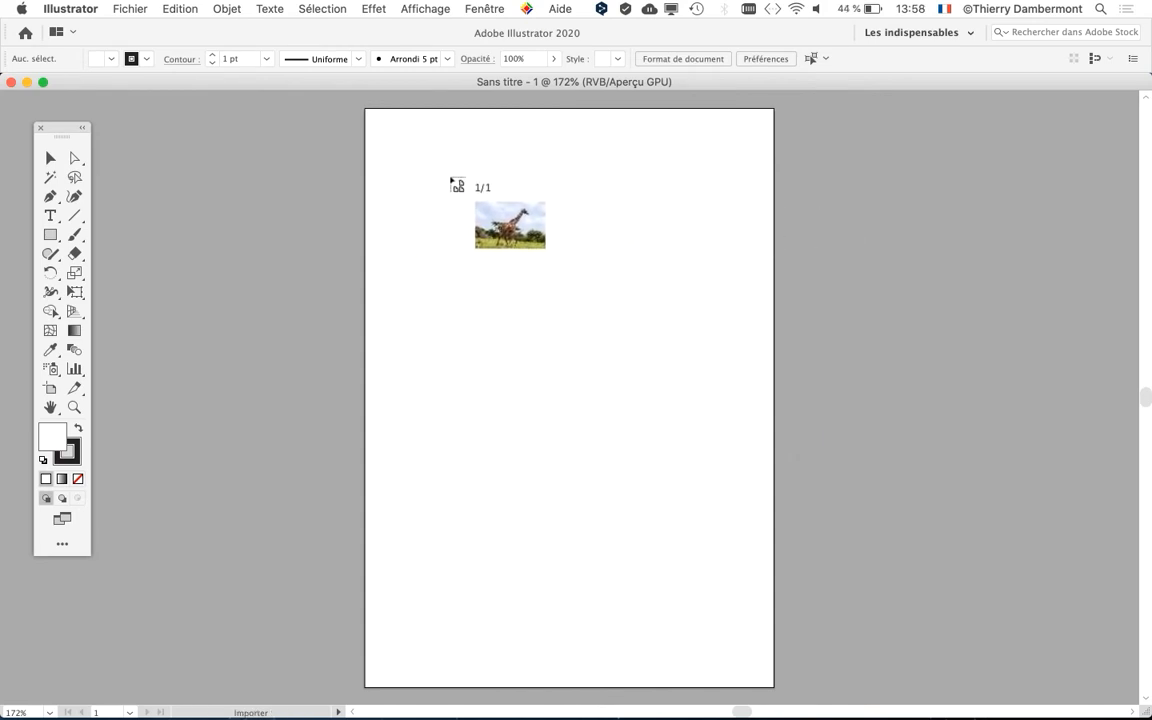
left_click(385, 151)
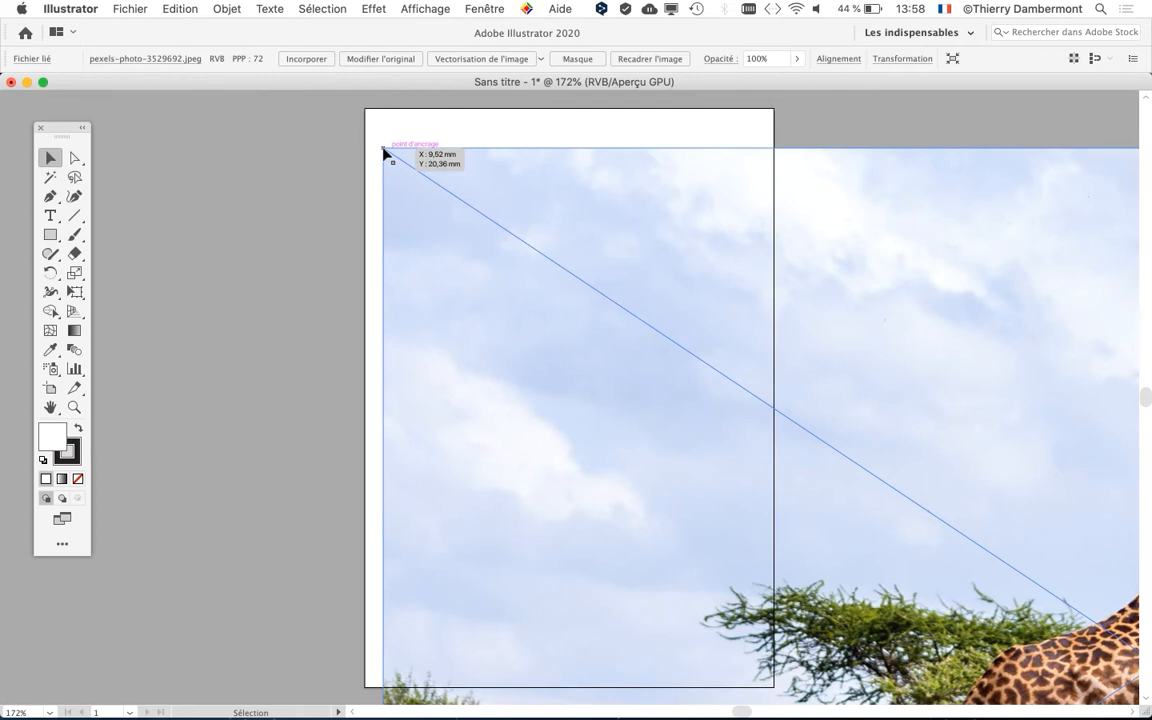
Delete the oversized giraffe image that extends beyond the page.
scroll(817, 405, "down", 5)
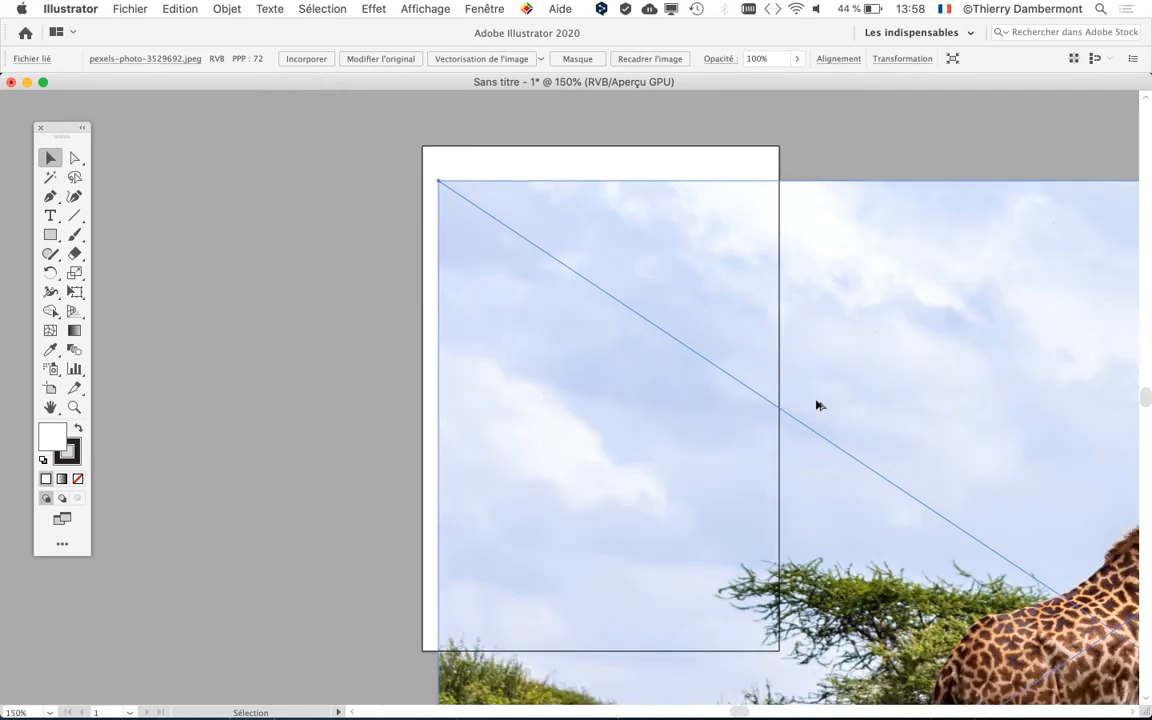
scroll(817, 405, "down", 1)
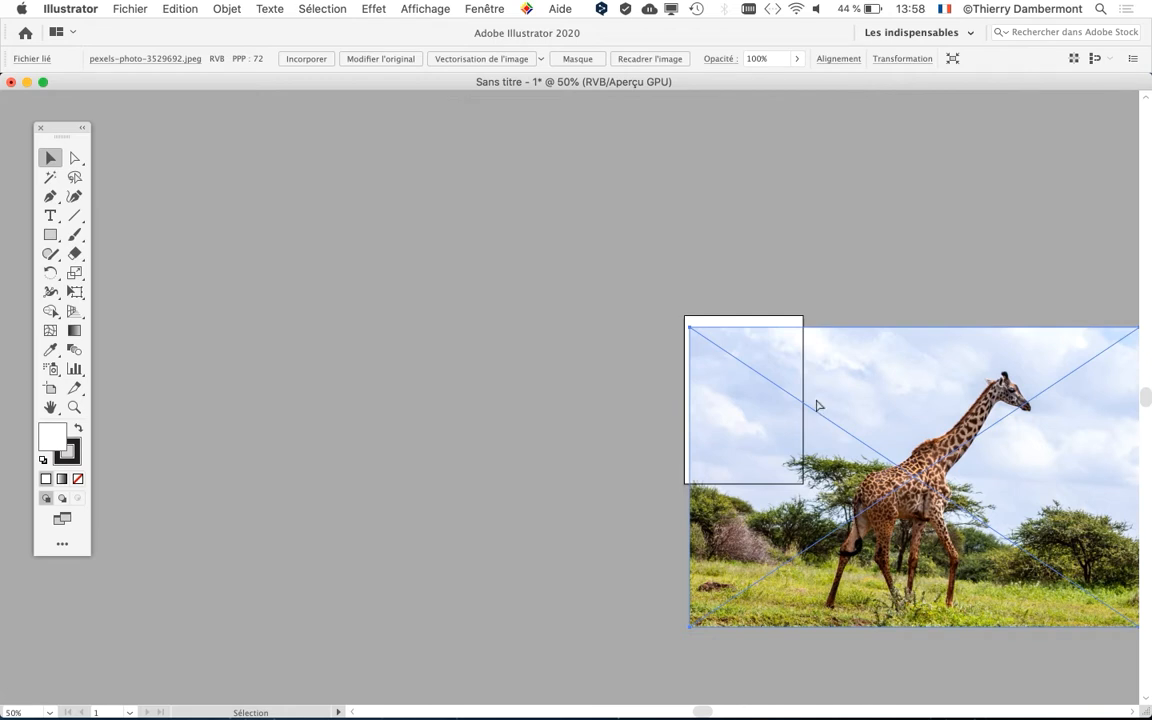
key("Delete")
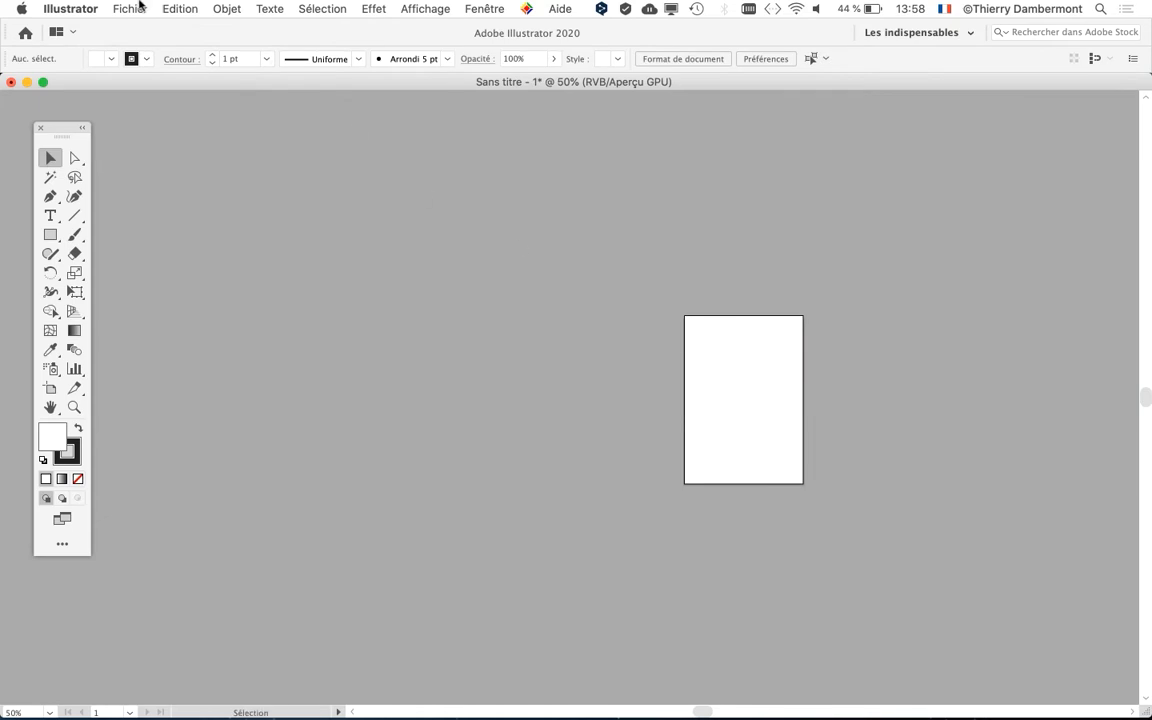
Import pexels-photo-3529692.jpeg again, scaled to fit inside the page width with a small margin, in the upper part of the page.
left_click(140, 6)
left_click(126, 260)
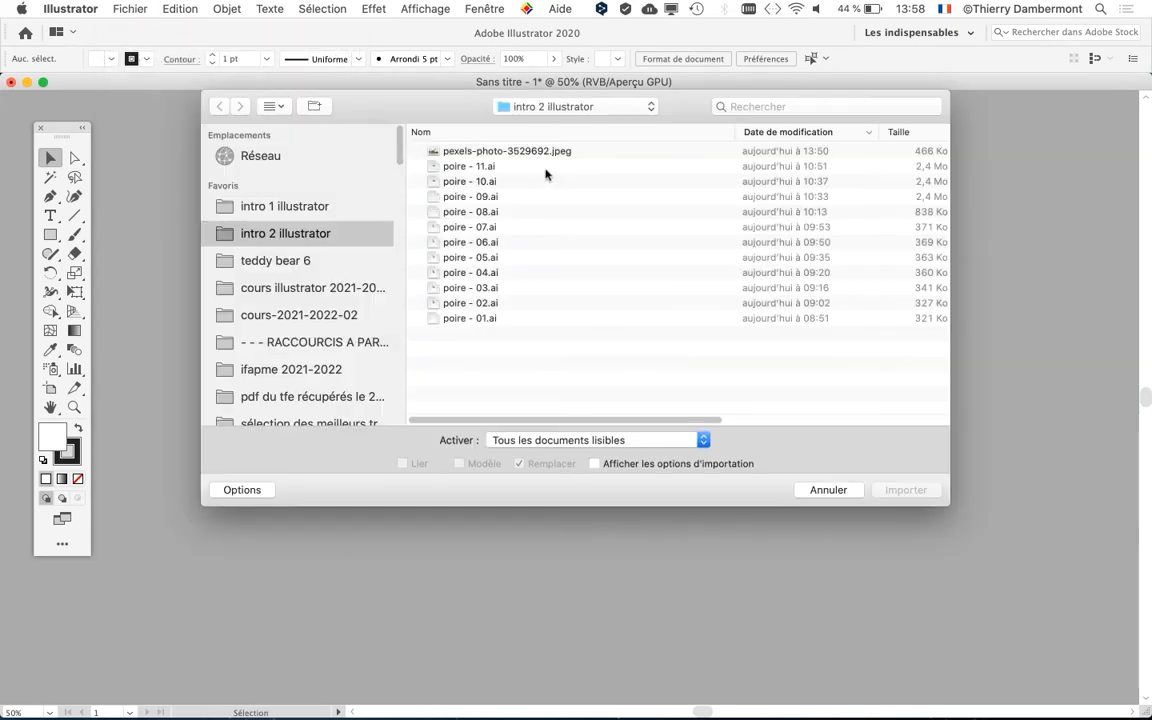
left_click(486, 151)
left_click(906, 491)
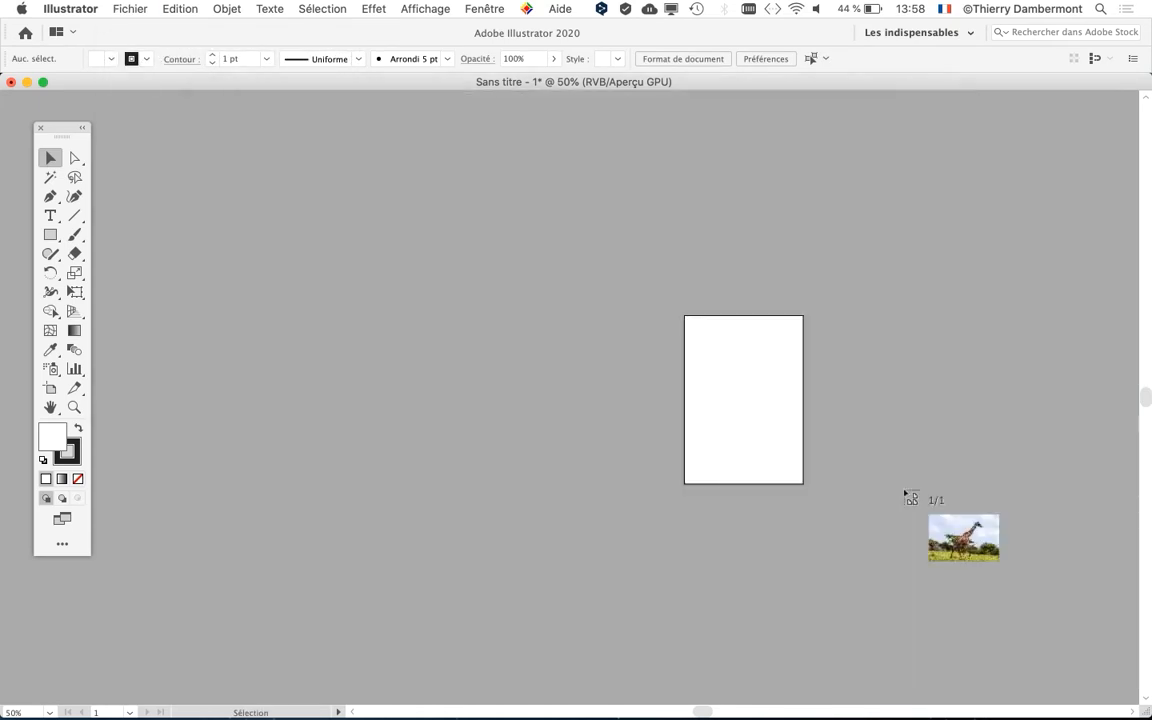
scroll(735, 358, "up", 3)
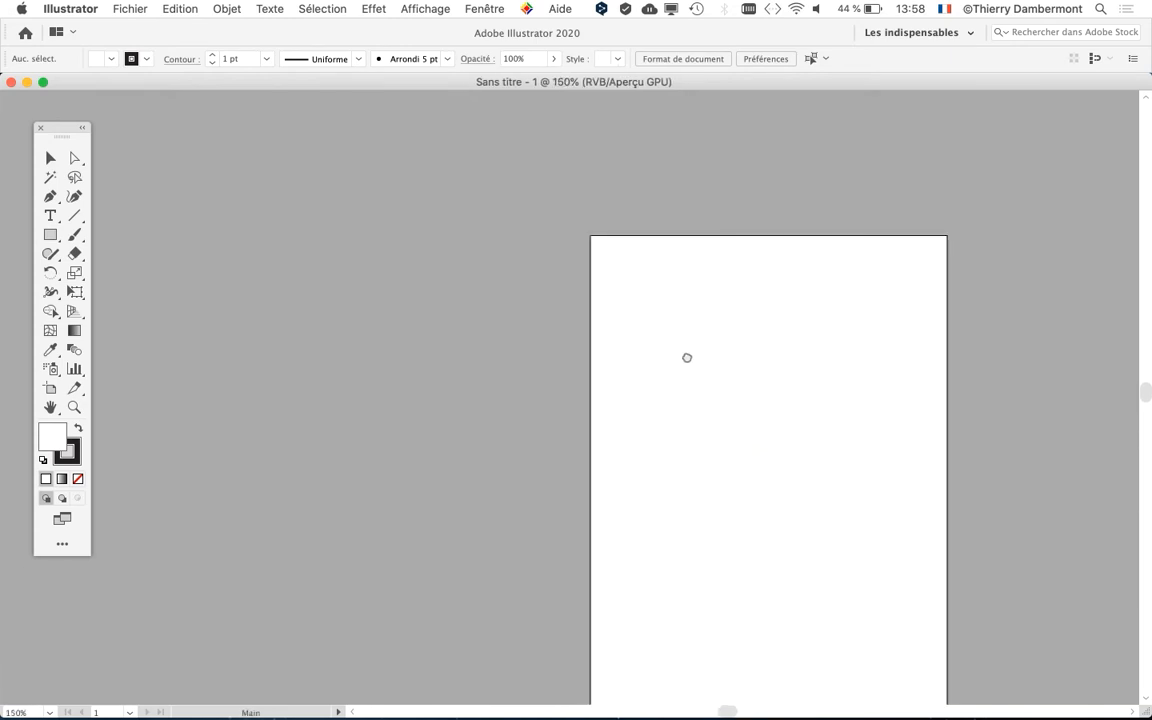
left_click_drag(687, 358, 453, 260)
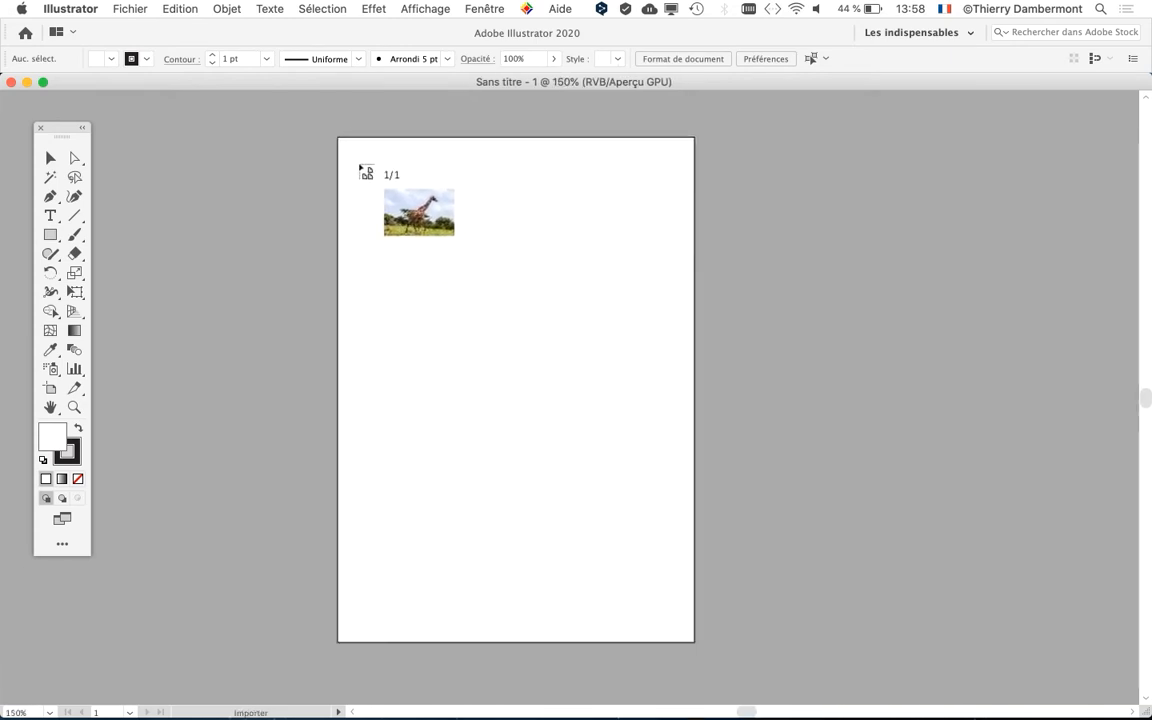
mouse_move(359, 165)
left_mouse_down()
mouse_move(437, 217)
mouse_move(672, 437)
left_mouse_up()
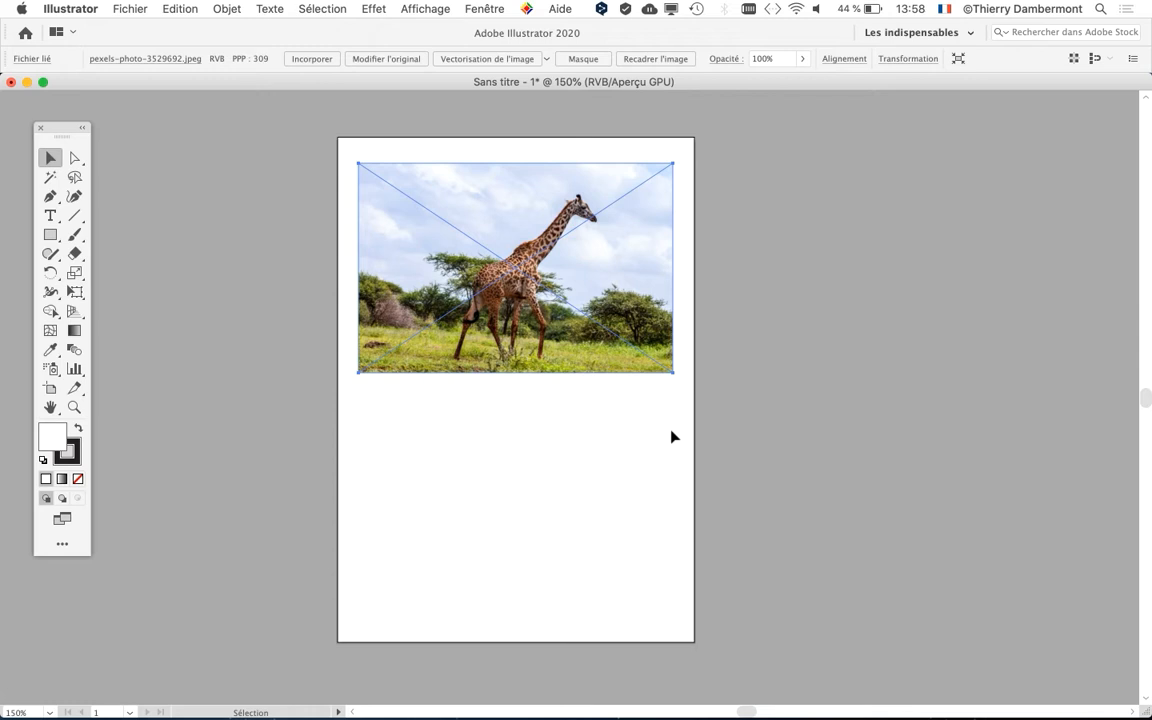
Switch to Finder and show the intro 2 illustrator folder in a new window.
key("a")
key("super+Tab")
left_click(543, 385)
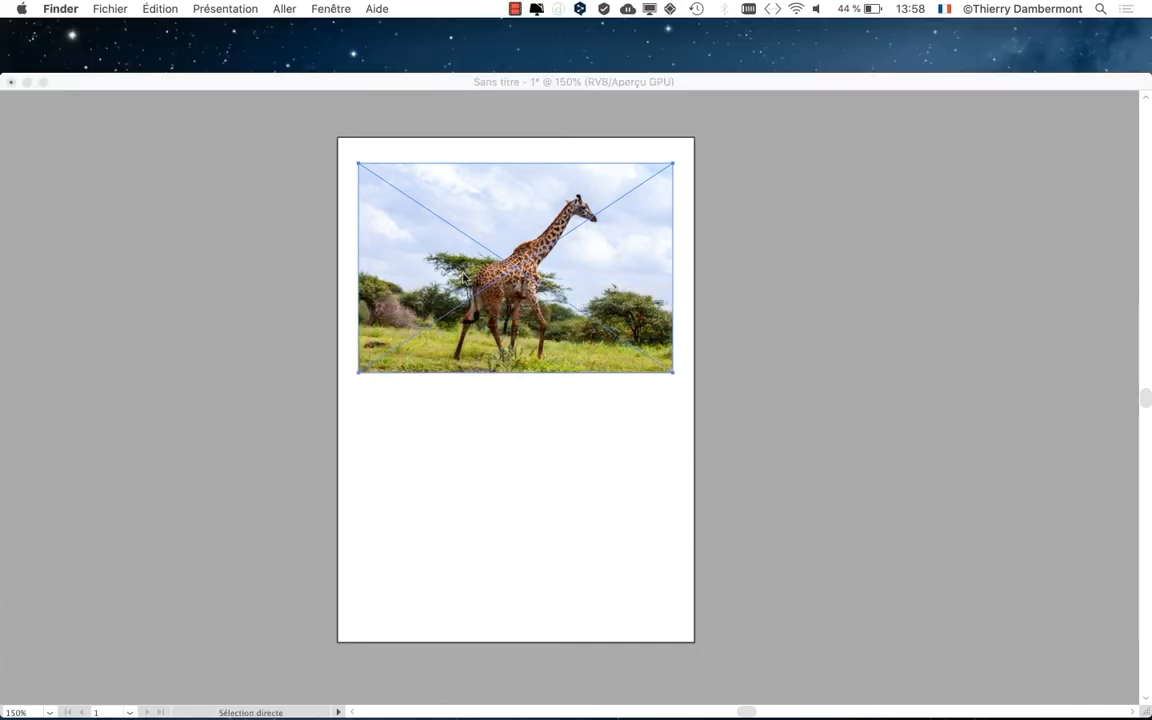
left_click(110, 8)
left_click(108, 28)
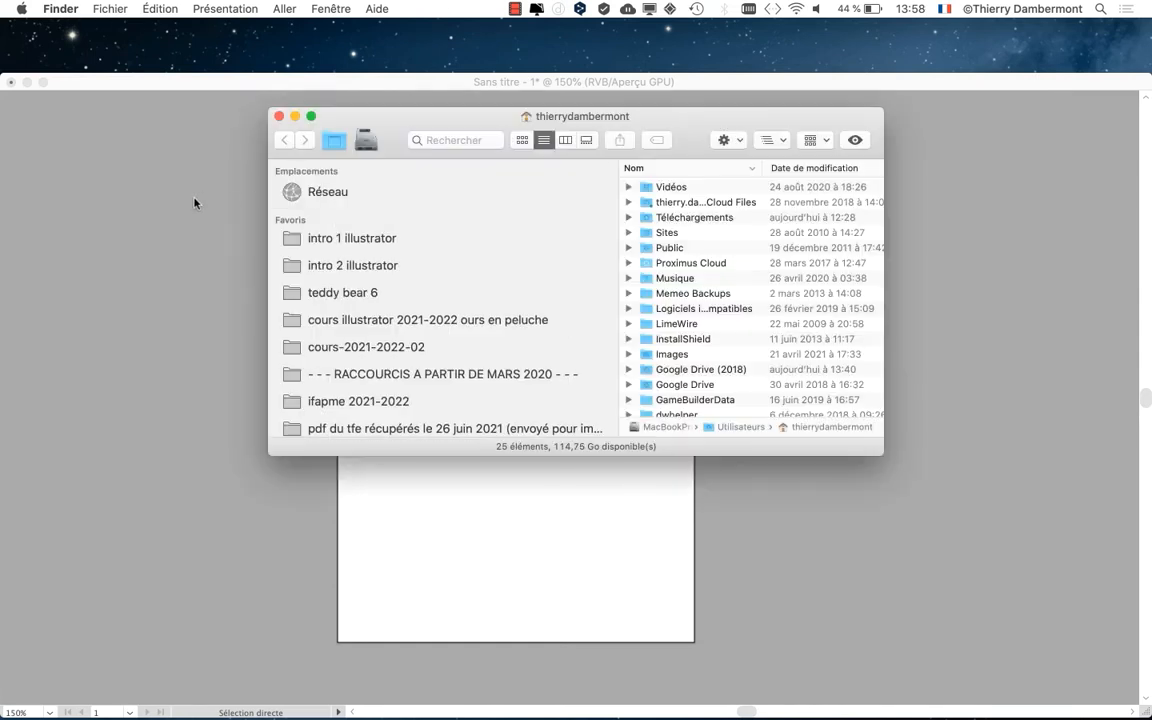
left_click(401, 266)
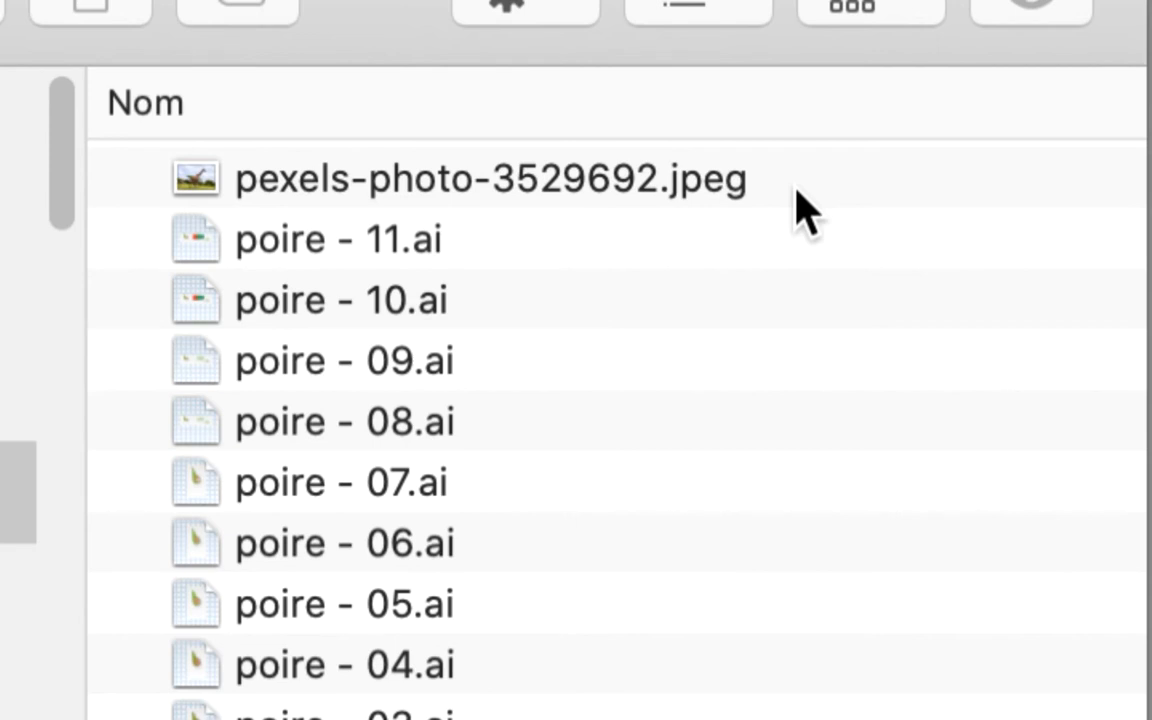
Rename the giraffe photo file to pexels-photo-3529692.jpeg!d.
left_click(743, 182)
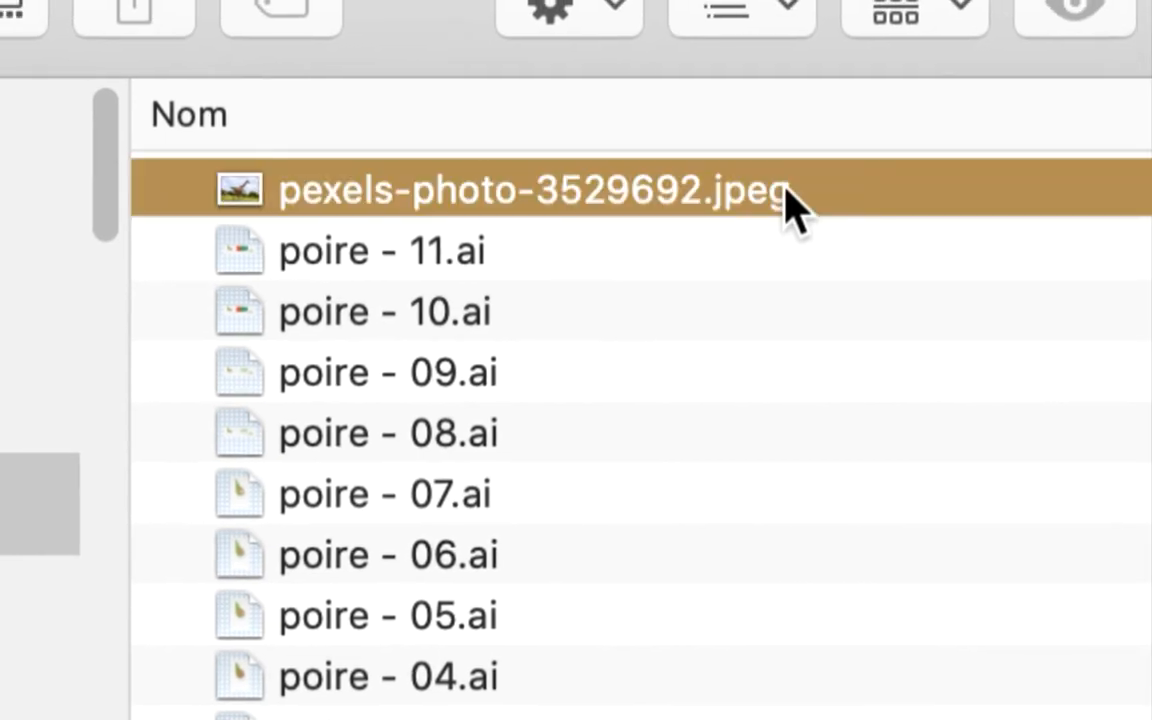
left_click(745, 183)
left_click(785, 188)
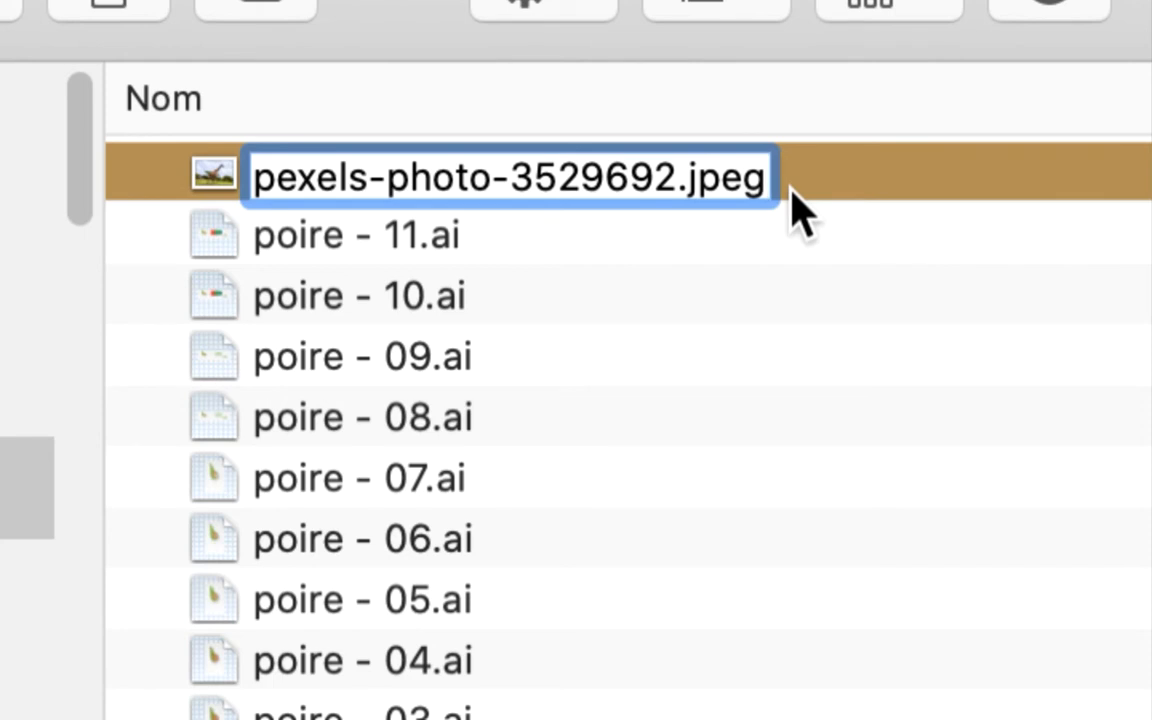
type("!o")
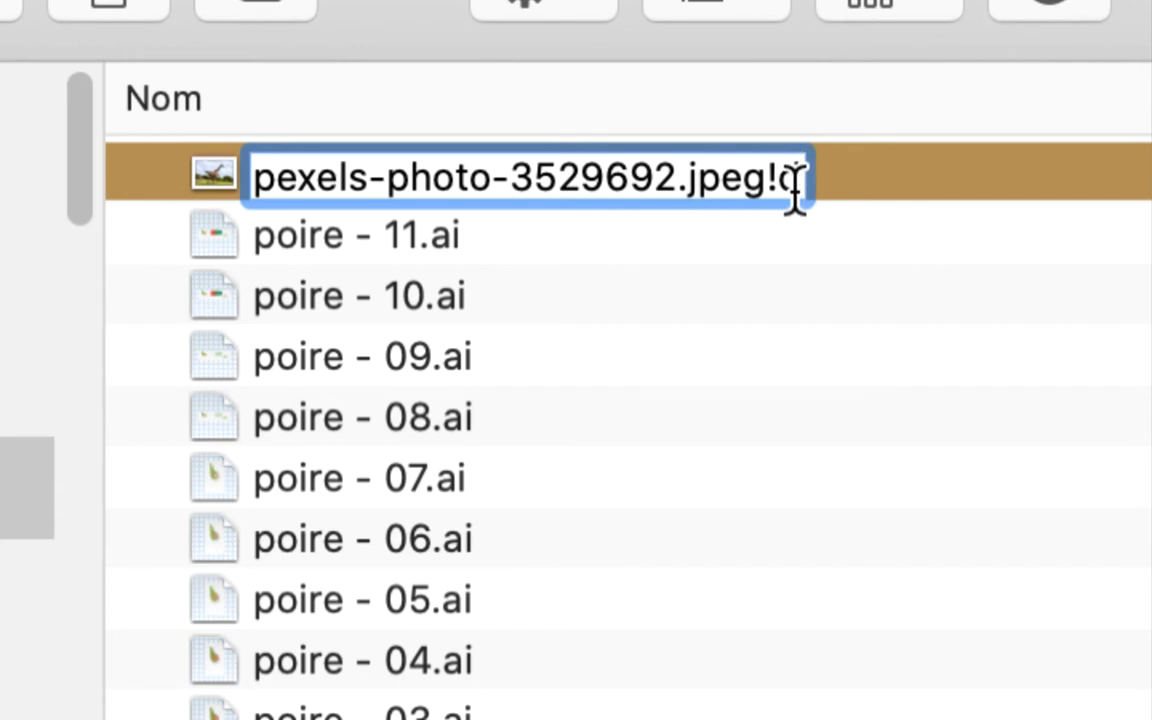
key("Return")
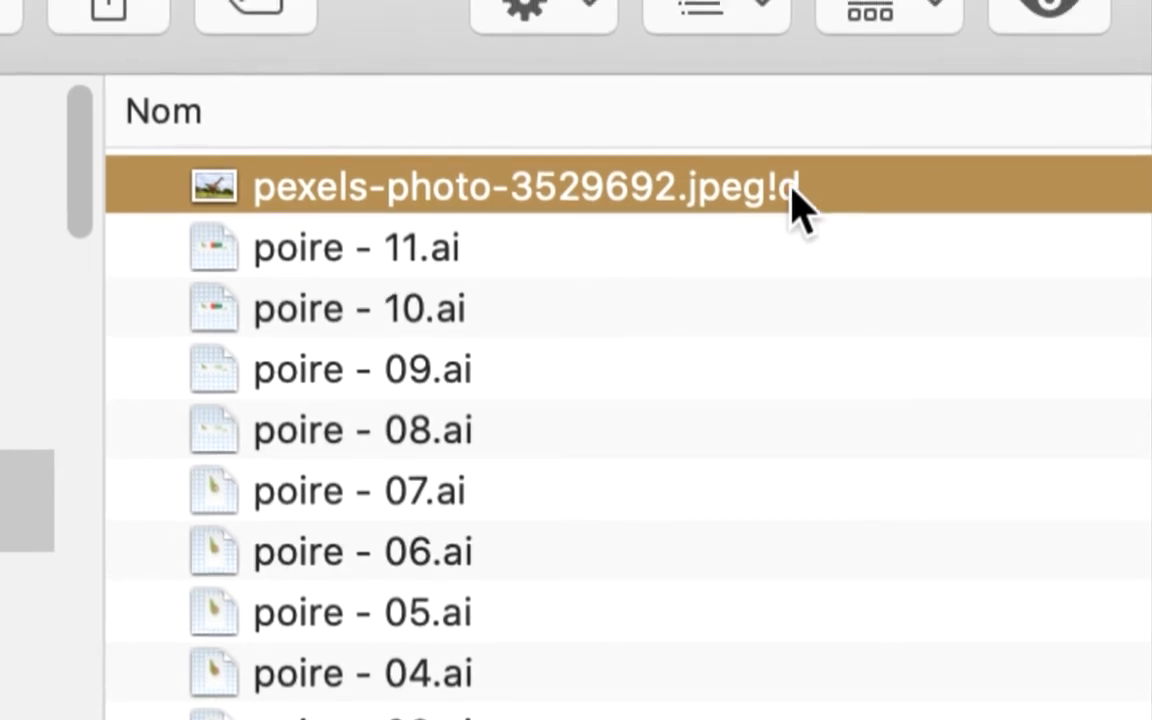
Remove the !d suffix from the photo's file name, restoring pexels-photo-3529692.jpeg.
left_click(792, 190)
left_click(792, 188)
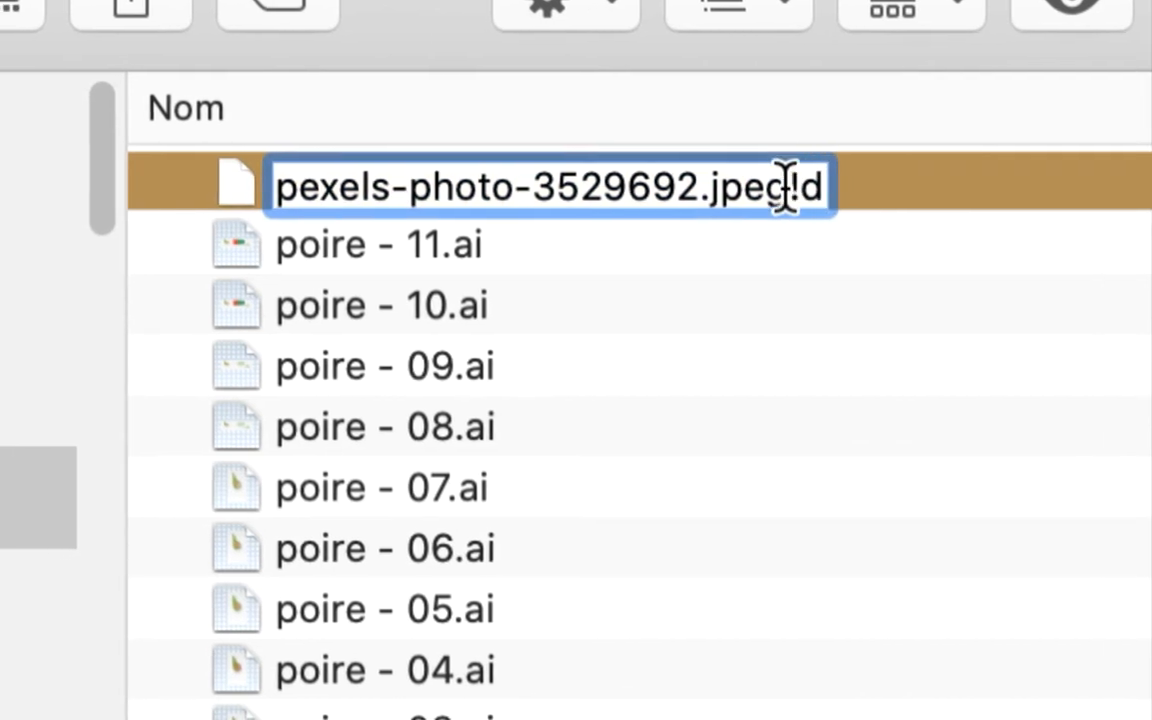
left_click_drag(787, 188, 840, 187)
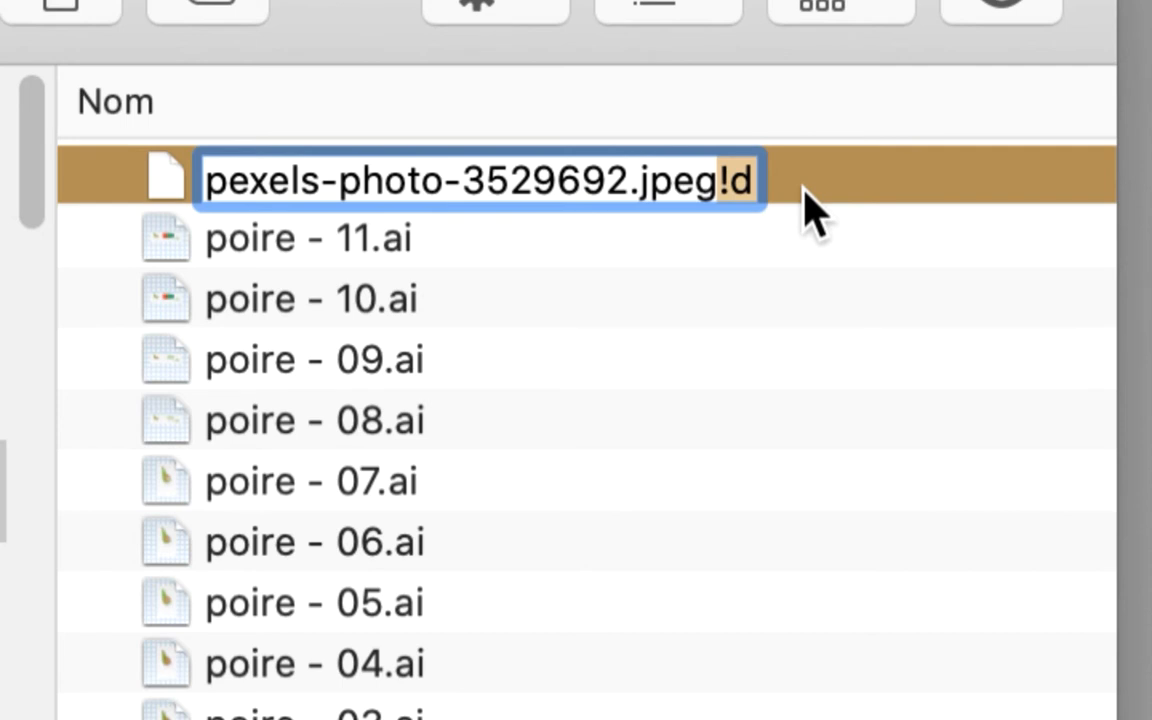
key("BackSpace")
key("Return")
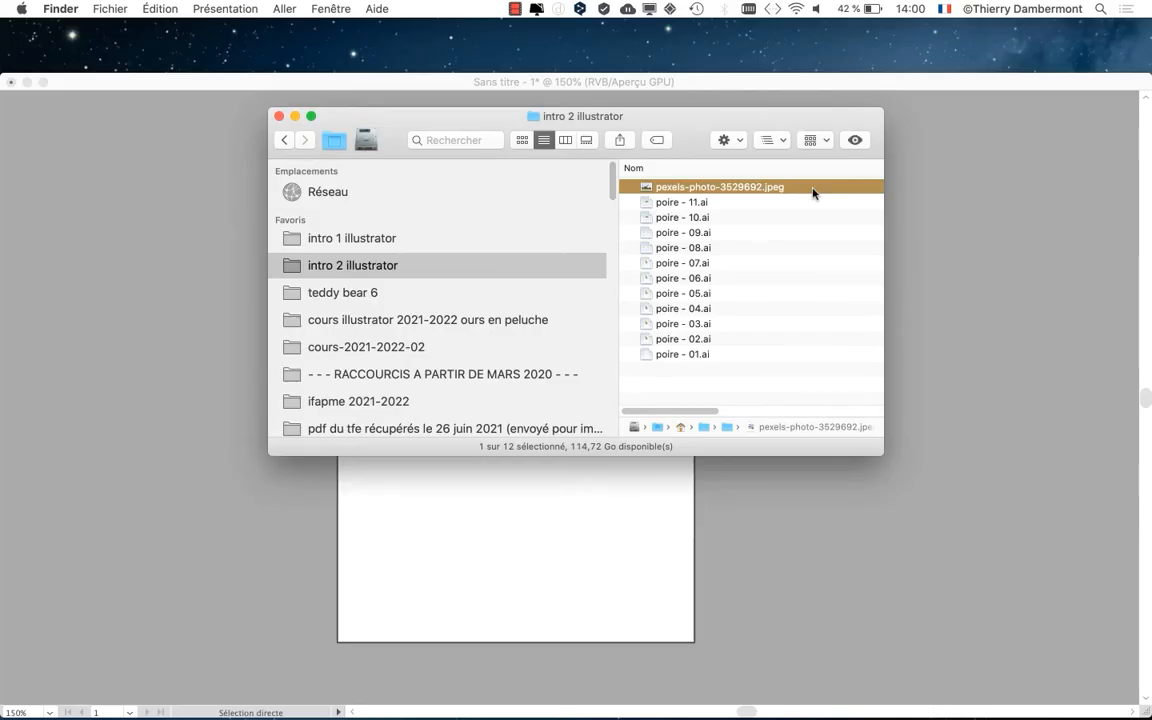
Switch back to Illustrator and display a compact Calques (Layers) panel beside the page.
left_click_drag(813, 193, 465, 86)
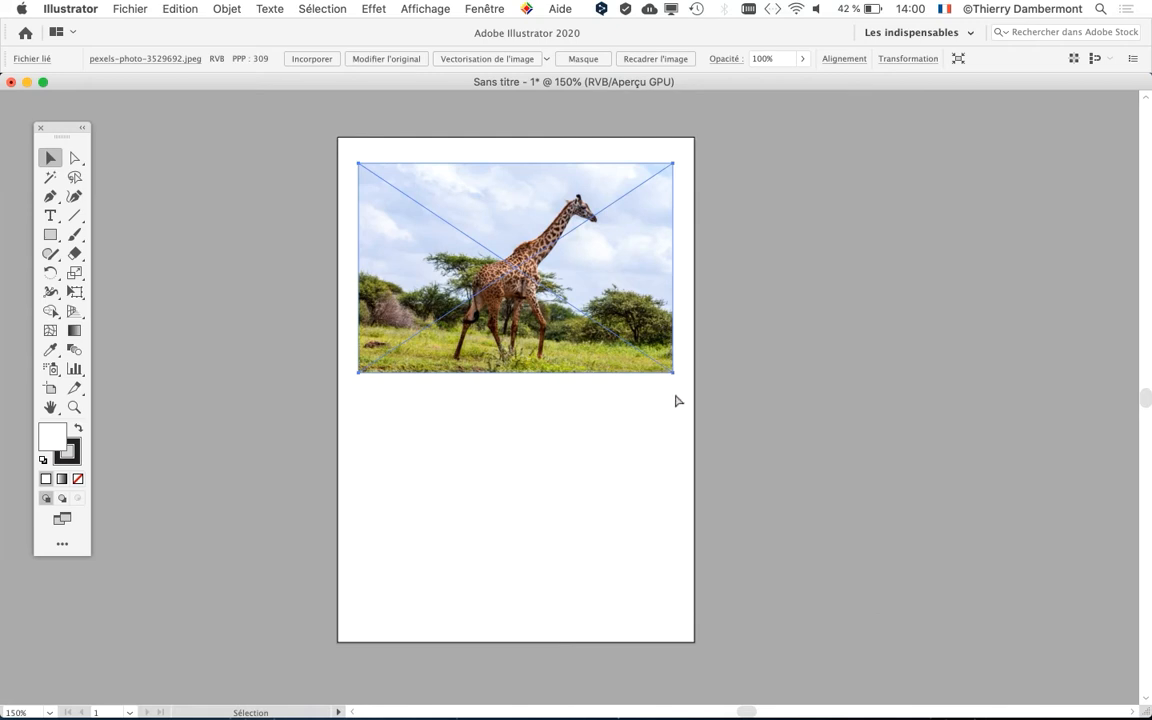
scroll(301, 193, "right", 5)
scroll(301, 193, "down", 2)
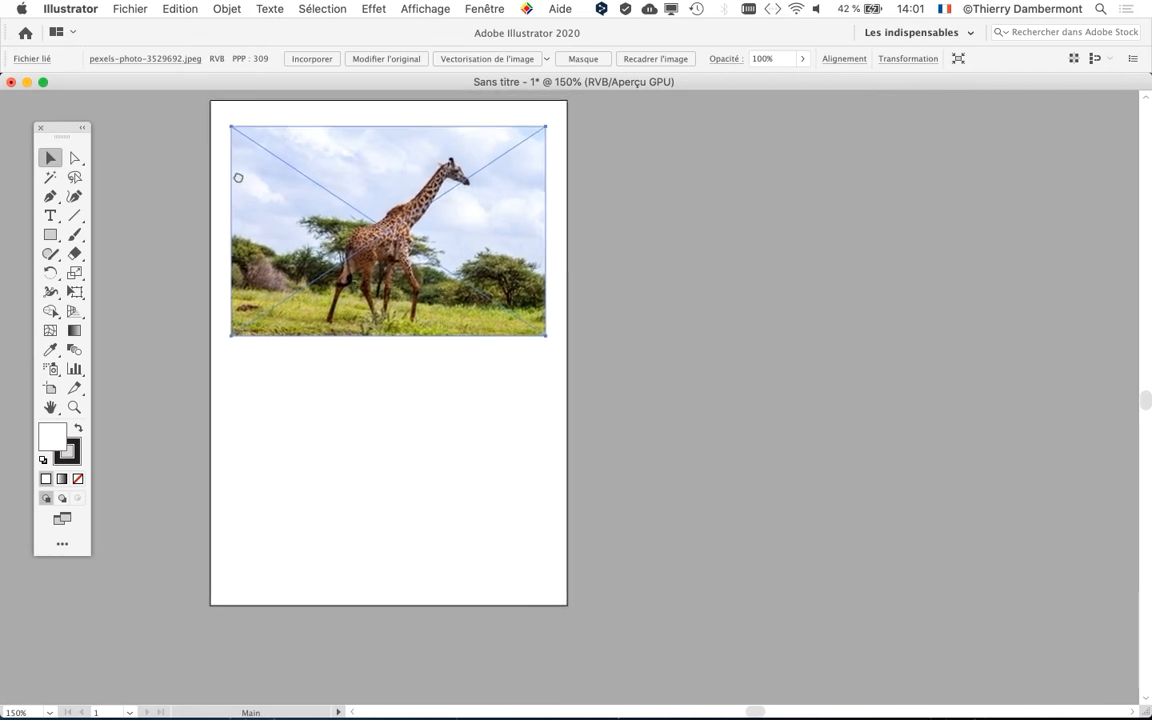
scroll(238, 177, "up", 2)
scroll(238, 177, "right", 1)
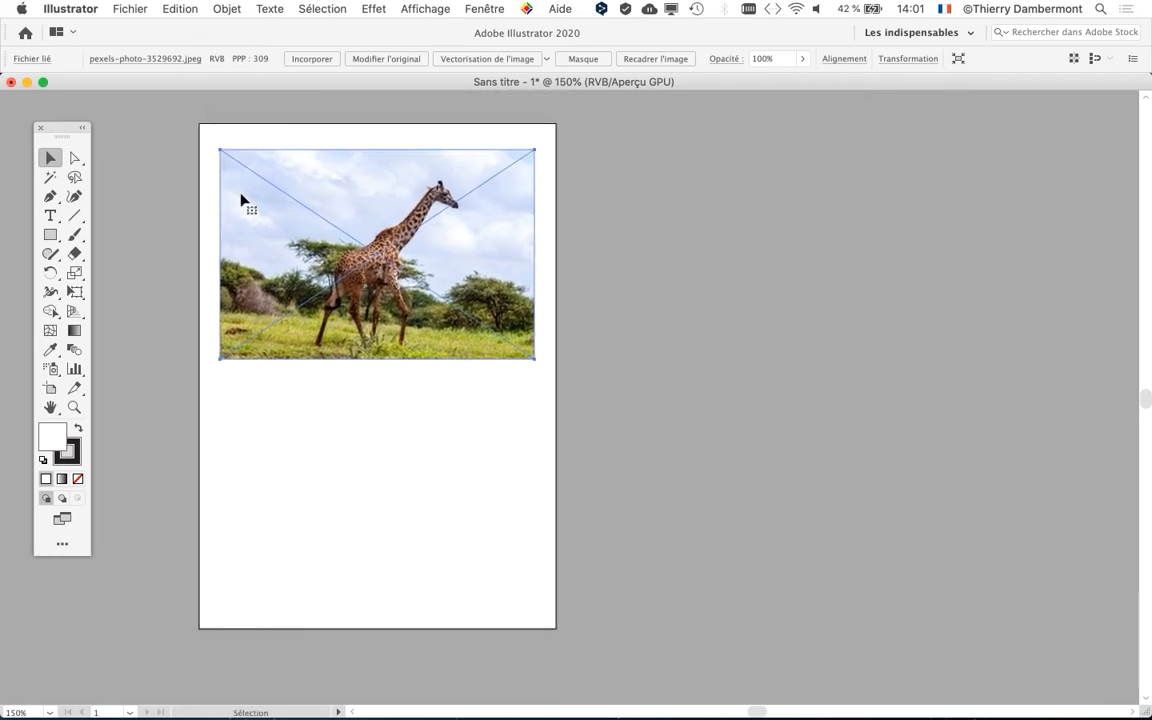
left_click(468, 8)
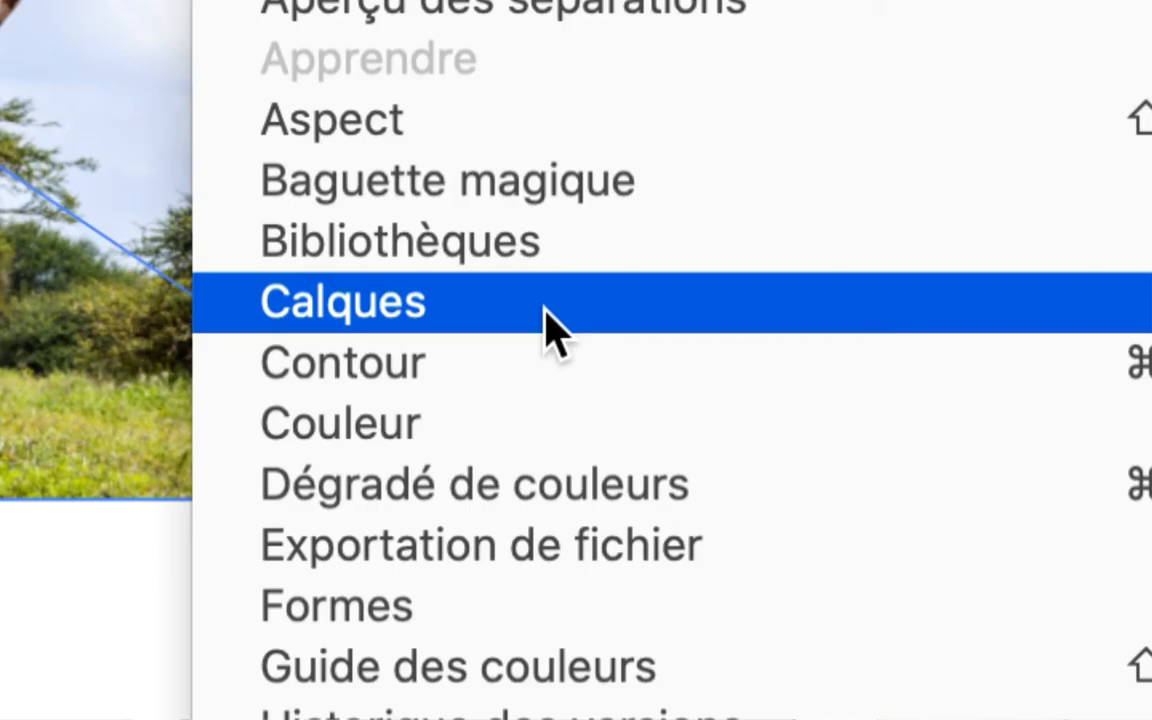
left_click(546, 308)
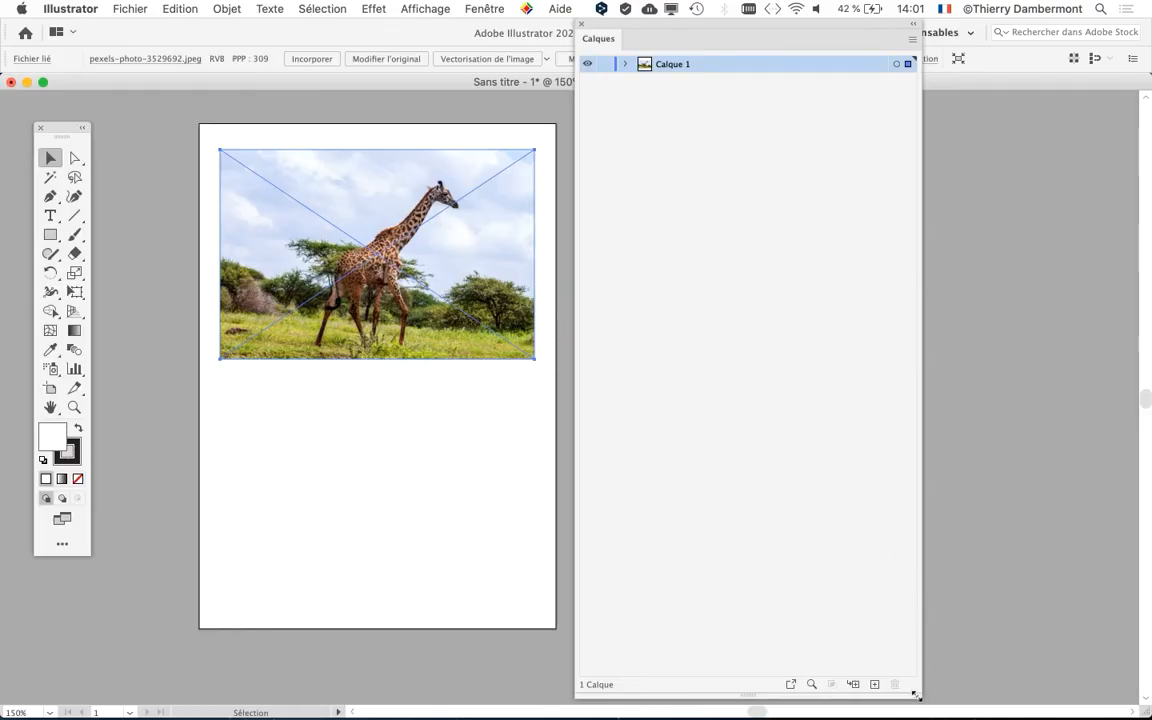
left_click_drag(915, 694, 895, 229)
left_click_drag(771, 36, 775, 213)
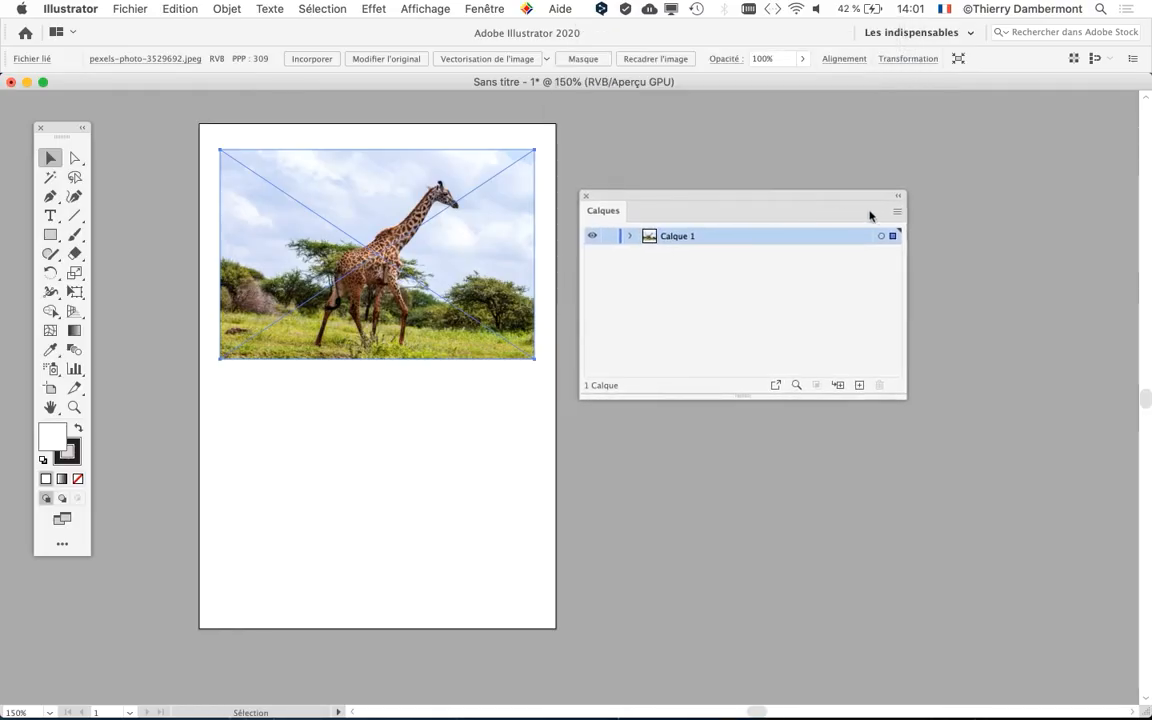
Set the Calques panel's row size to 80 pixels and enlarge the panel to fit more layers.
left_click(896, 212)
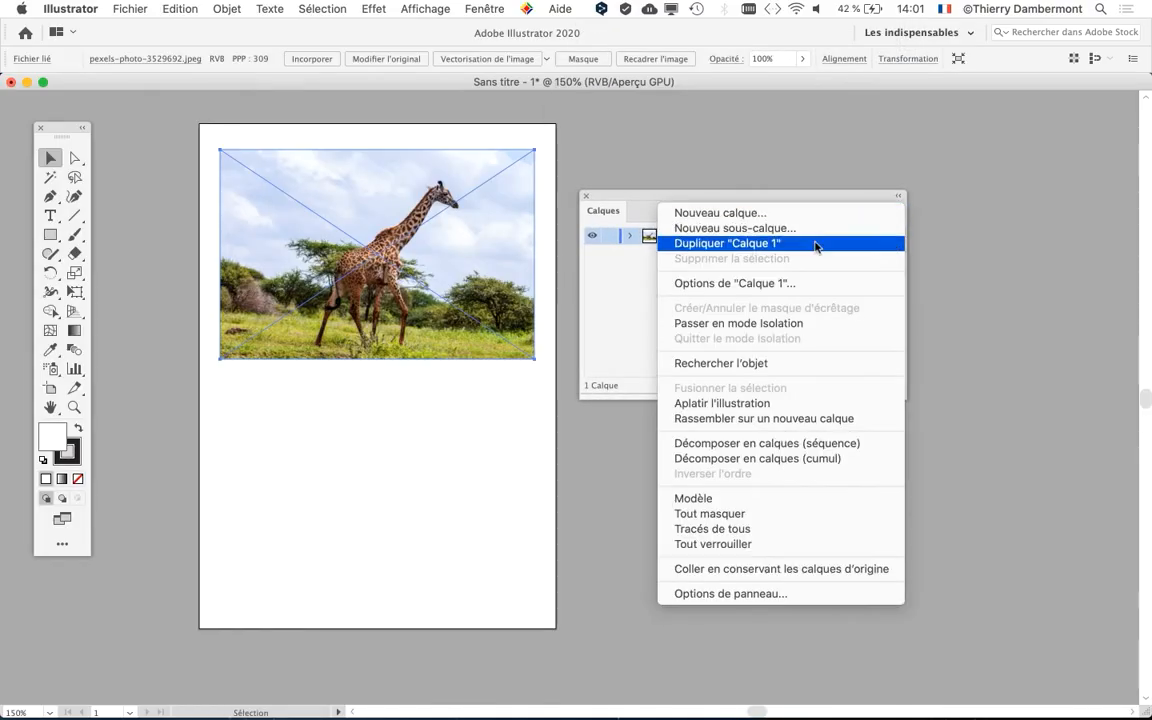
left_click(794, 596)
left_click(469, 326)
left_click_drag(513, 326, 460, 327)
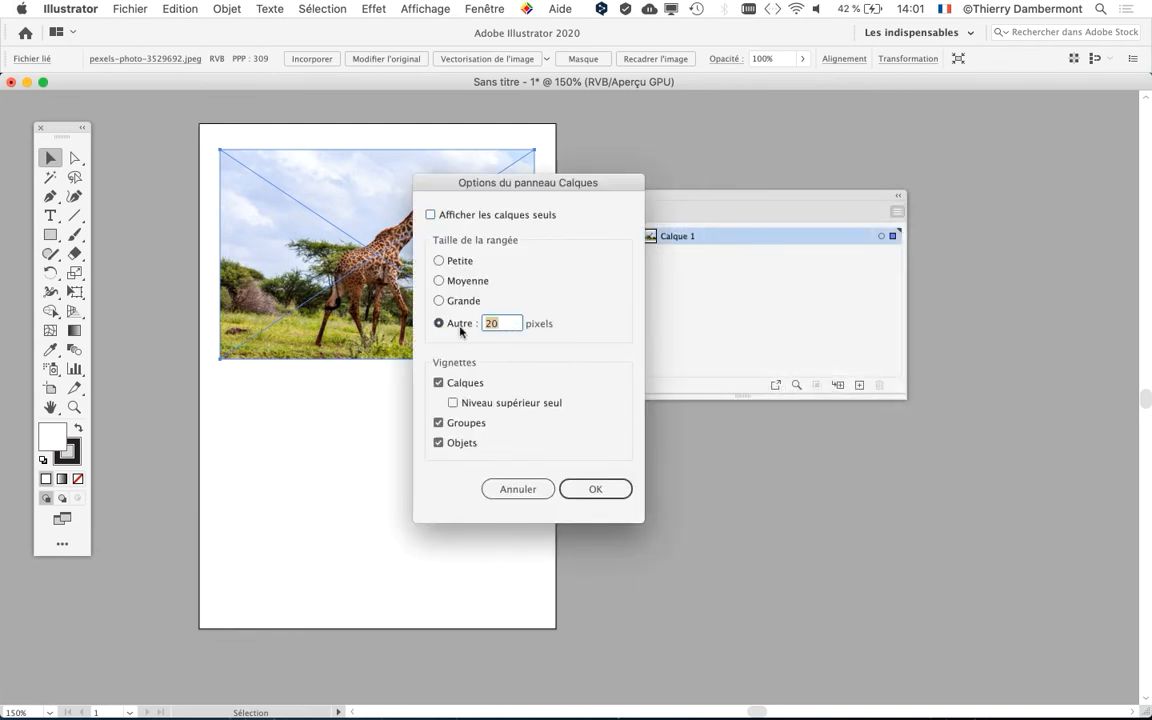
type("80")
key("Return")
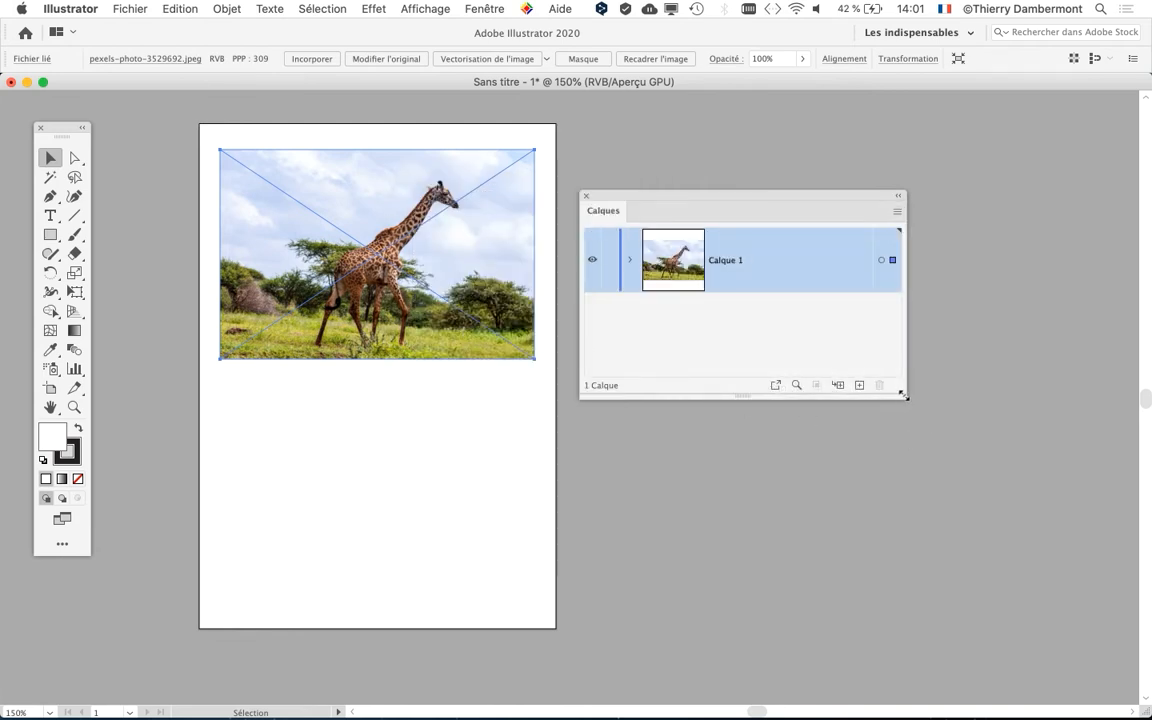
left_click_drag(903, 395, 916, 499)
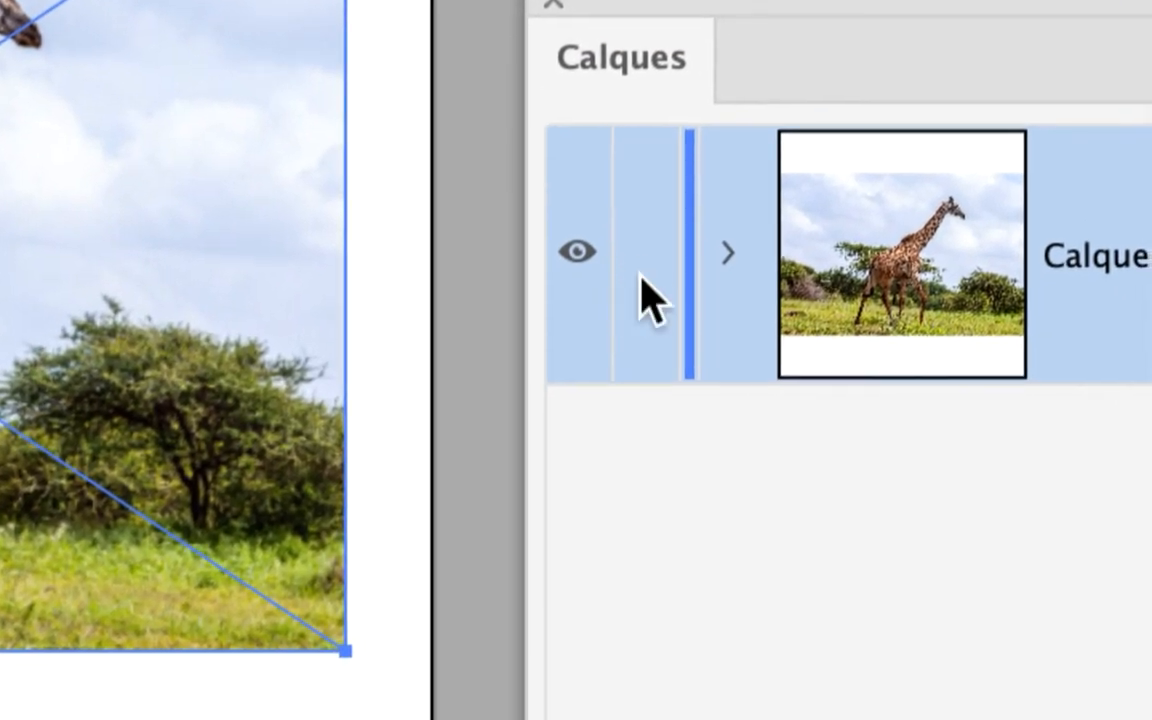
Lock the giraffe photo's layer Calque 1 and add a new layer above it.
left_click(640, 260)
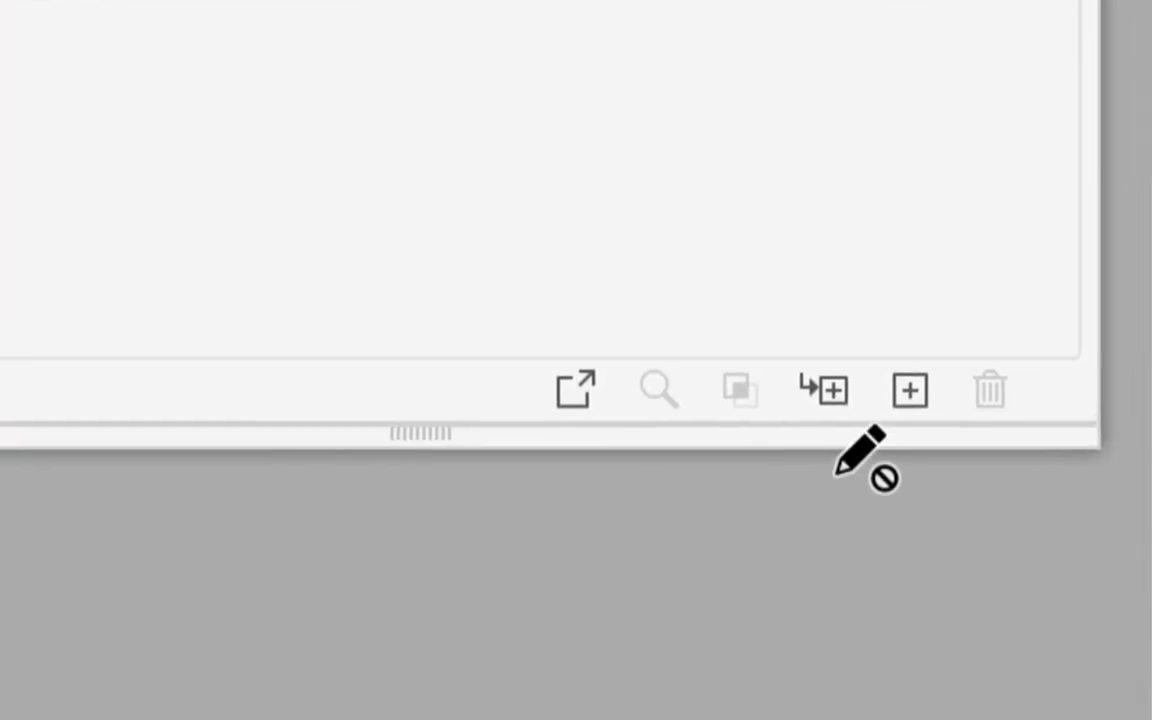
left_click(905, 402)
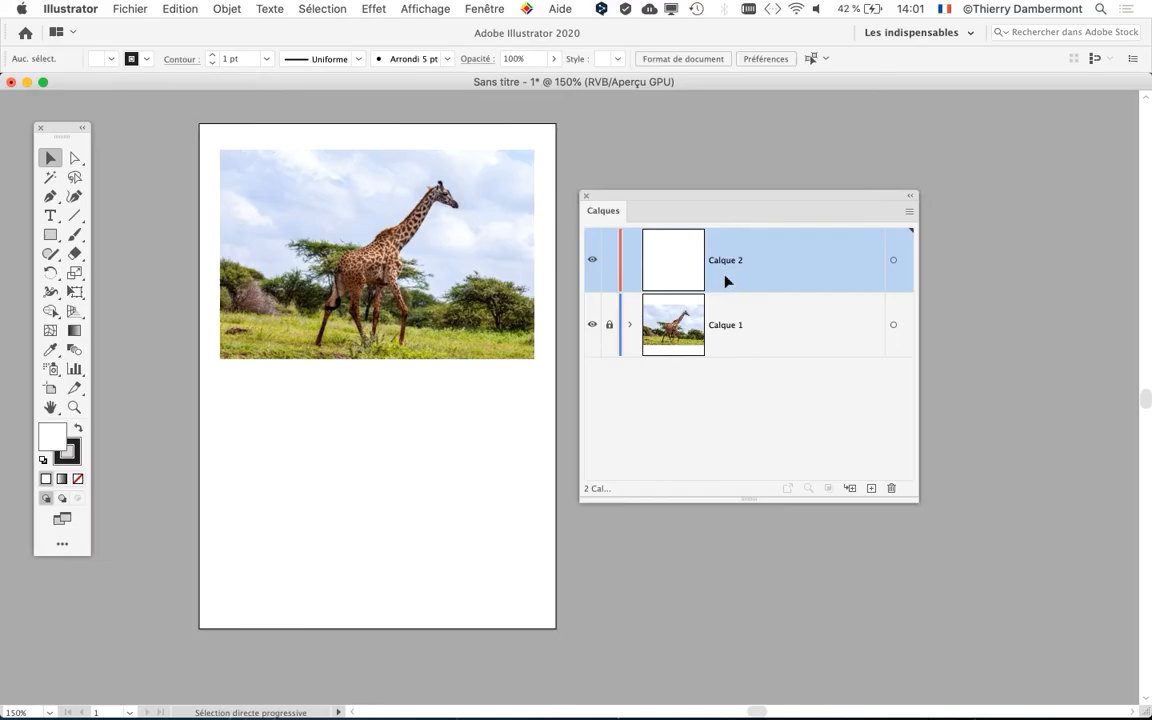
left_click_drag(801, 194, 968, 200)
Trace the giraffe's head and upper neck as one closed outline with the Pencil tool on Calque 2, keeping the panel clear of the head.
scroll(330, 220, "up", 4)
scroll(355, 241, "up", 1)
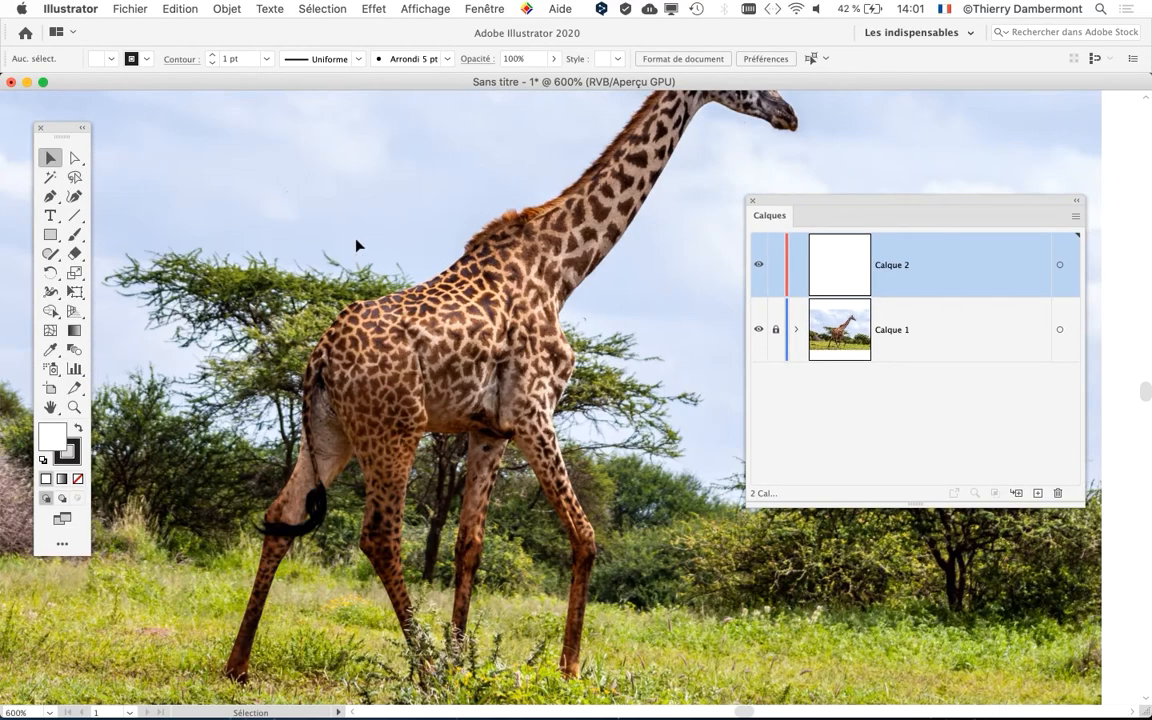
left_click_drag(812, 204, 944, 211)
scroll(625, 334, "up", 2)
scroll(563, 350, "up", 1)
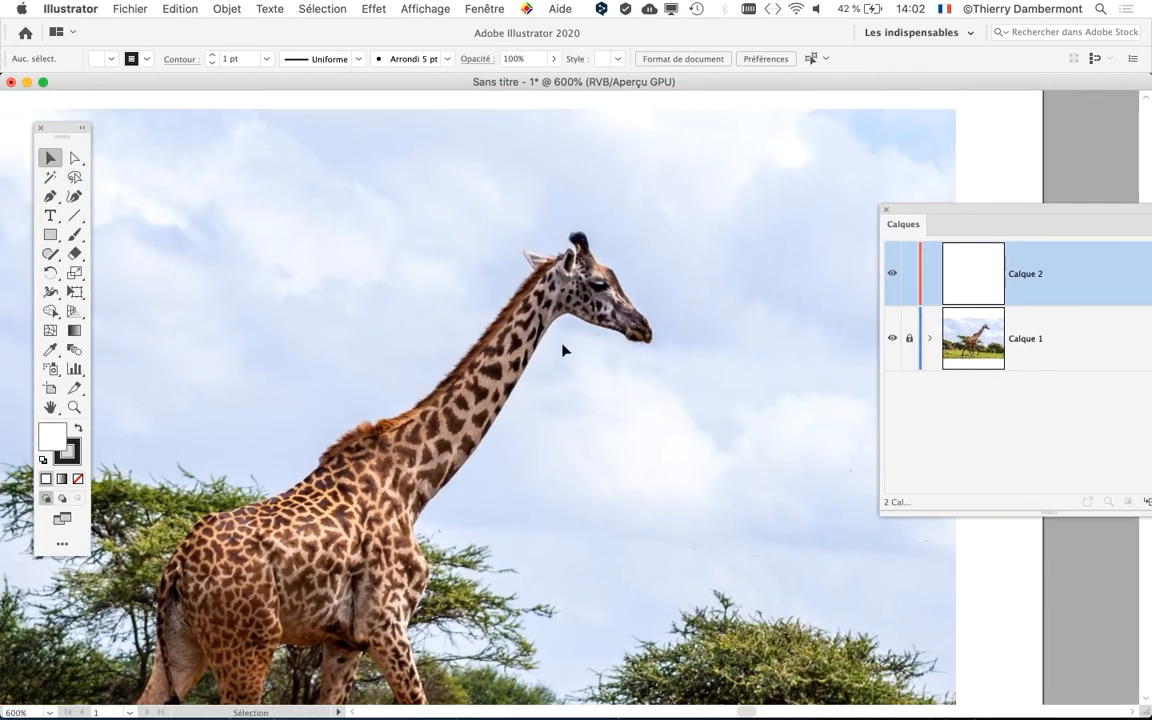
scroll(600, 318, "up", 2)
scroll(537, 282, "up", 3)
scroll(537, 282, "right", 3)
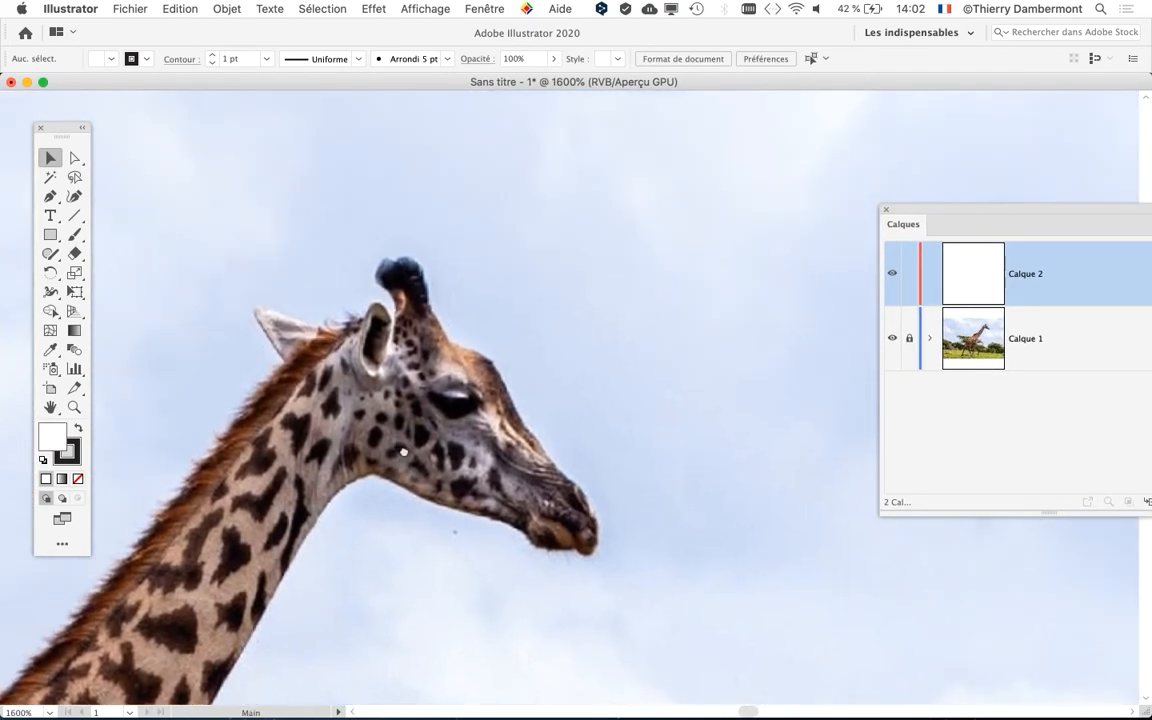
scroll(402, 450, "up", 1)
scroll(405, 445, "left", 2)
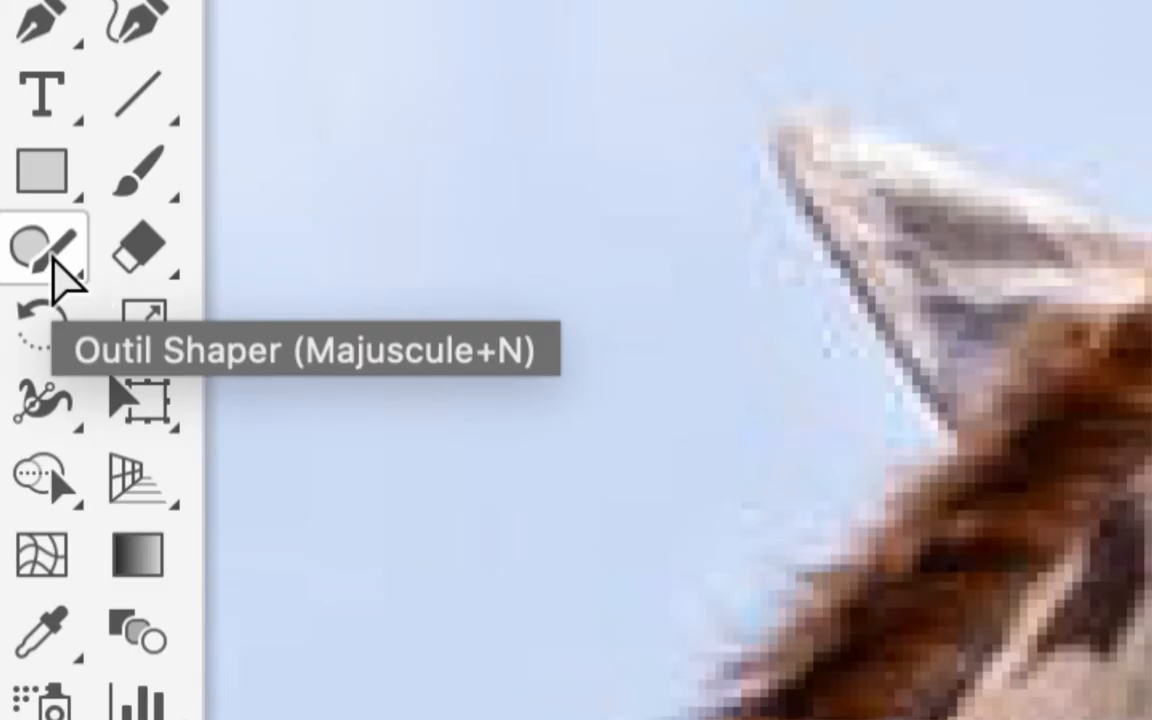
left_click(53, 262)
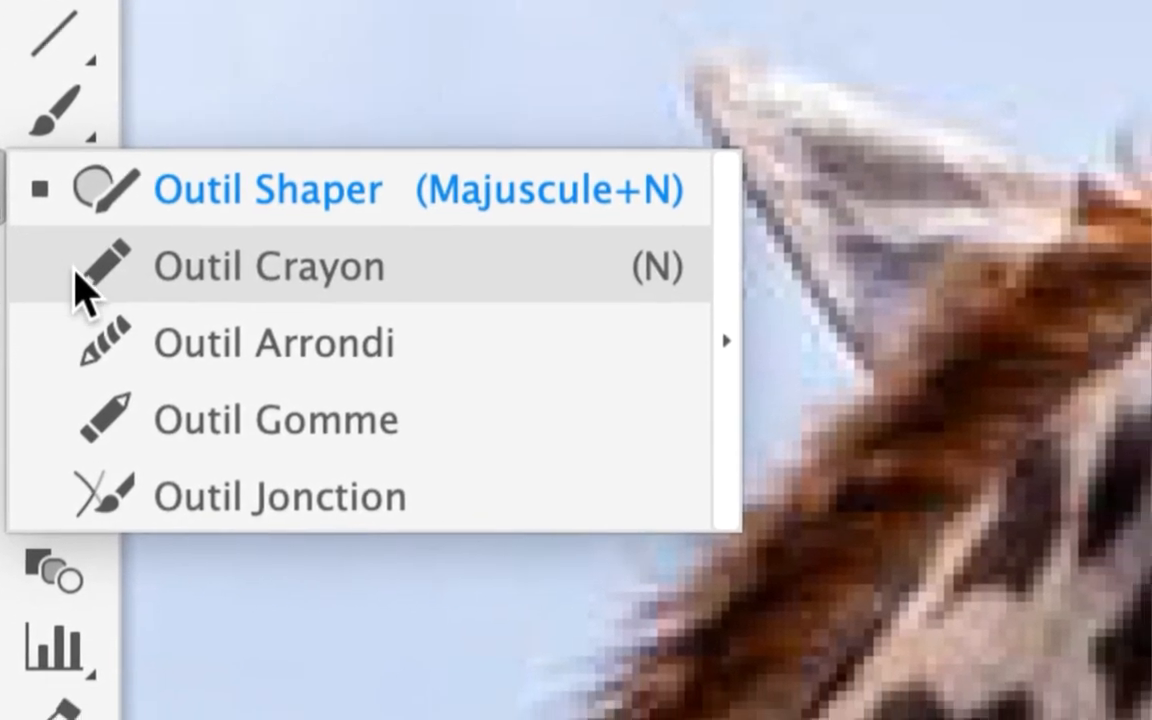
left_click(160, 328)
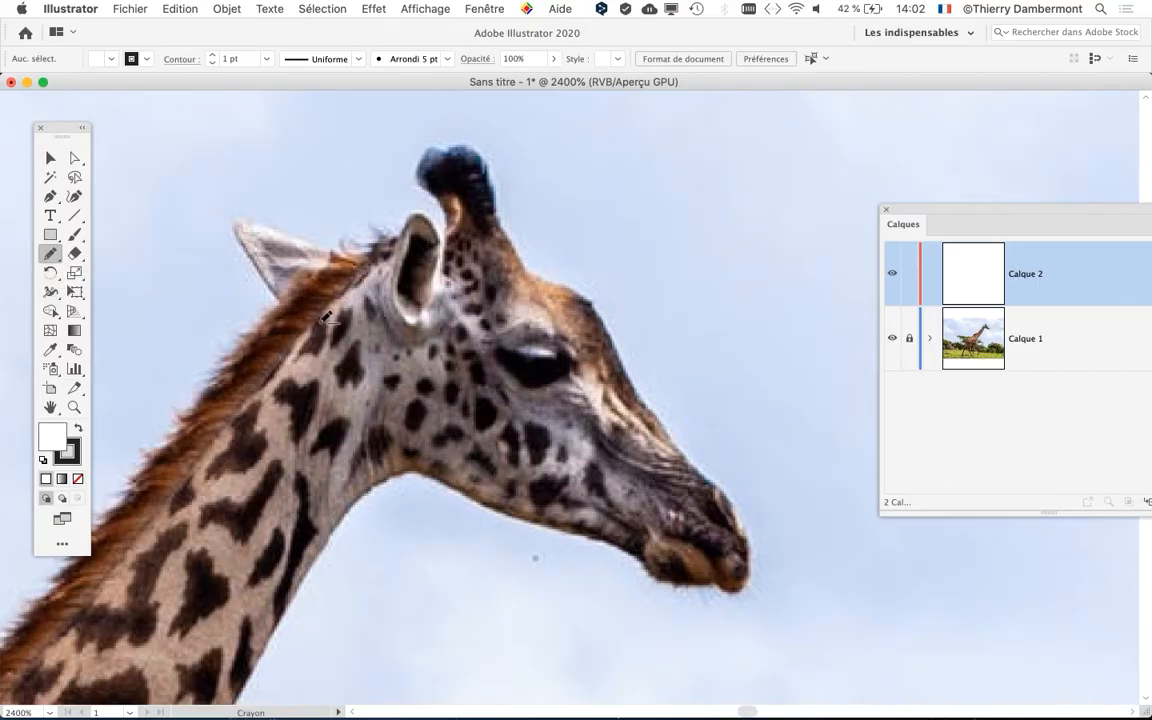
scroll(326, 317, "down", 2)
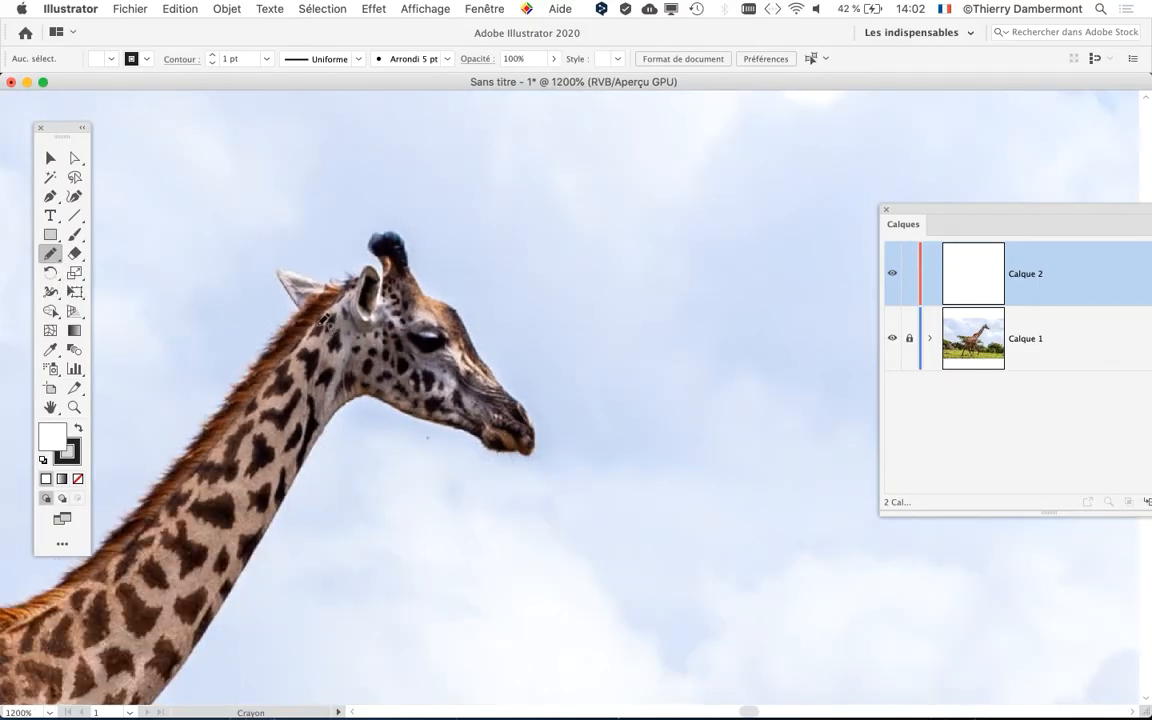
scroll(329, 316, "up", 1)
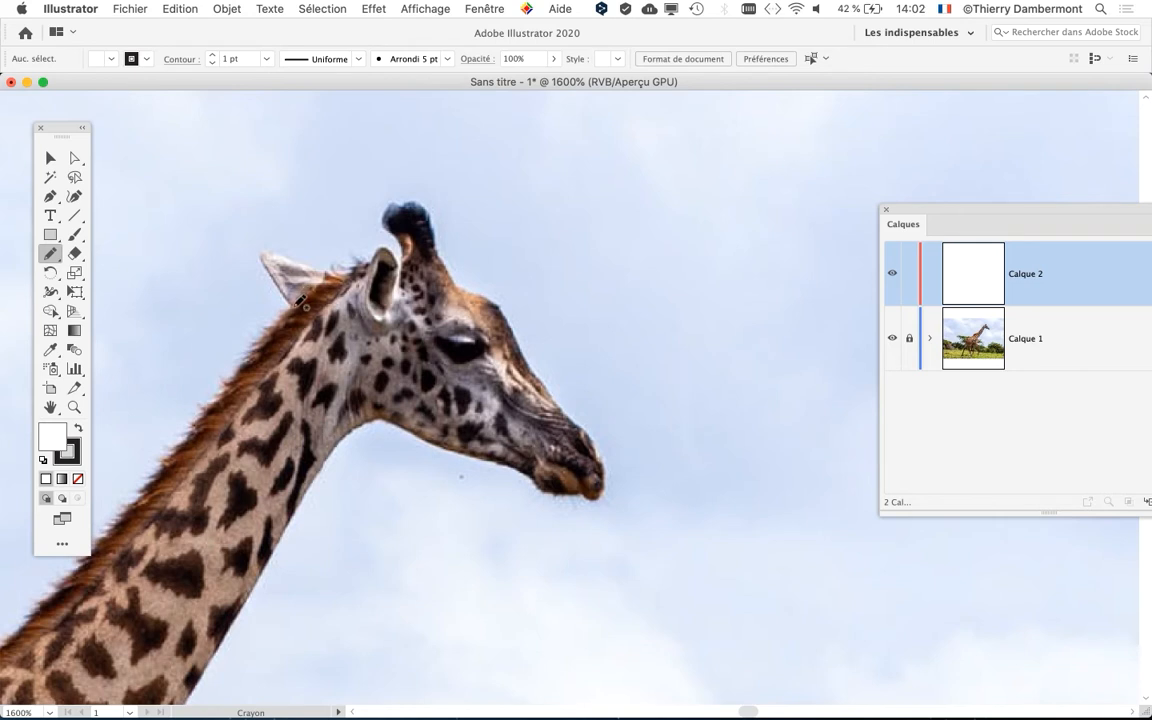
mouse_move(262, 253)
left_mouse_down()
mouse_move(339, 270)
mouse_move(380, 245)
mouse_move(397, 261)
mouse_move(405, 248)
mouse_move(386, 227)
mouse_move(393, 207)
mouse_move(417, 201)
mouse_move(457, 285)
mouse_move(498, 311)
mouse_move(532, 360)
left_mouse_up()
mouse_move(559, 402)
left_mouse_down()
mouse_move(608, 466)
mouse_move(555, 478)
mouse_move(410, 434)
mouse_move(344, 430)
mouse_move(285, 502)
mouse_move(240, 470)
mouse_move(226, 421)
mouse_move(234, 319)
mouse_move(258, 291)
mouse_move(293, 308)
left_mouse_up()
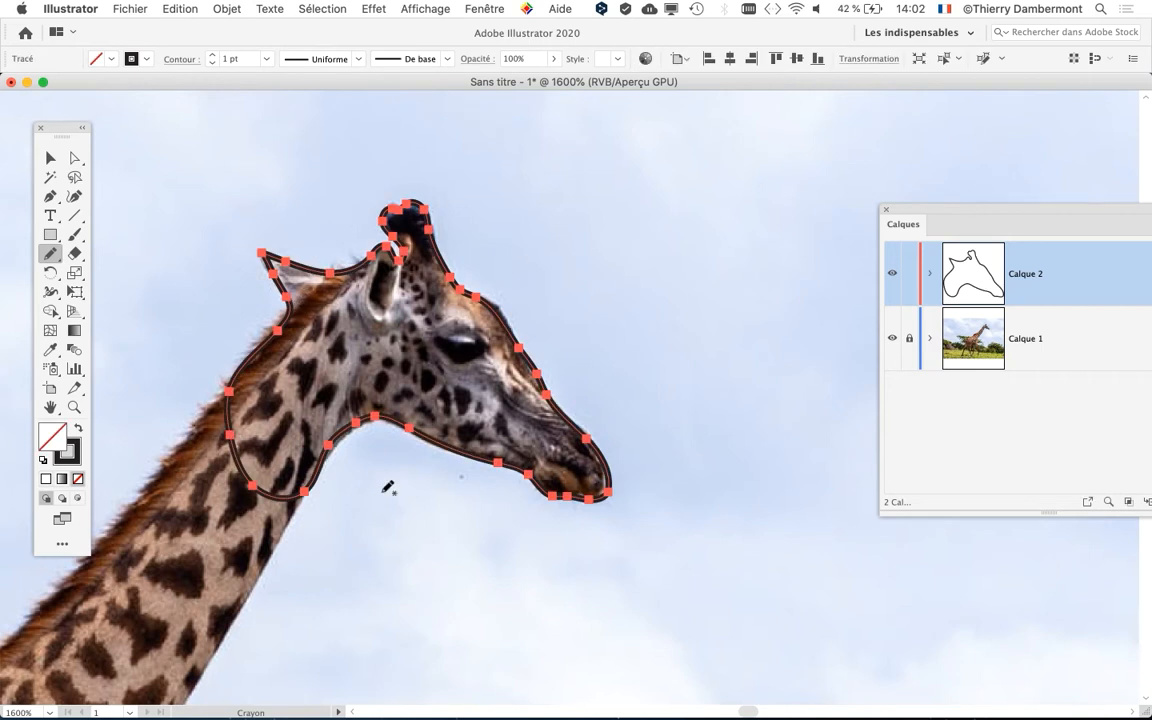
Trace the giraffe's neck as a second closed outline overlapping the head outline, and check the drawing with the photo layer temporarily hidden.
key("space")
mouse_move(380, 488)
left_mouse_down()
mouse_move(612, 368)
mouse_move(689, 284)
left_mouse_up()
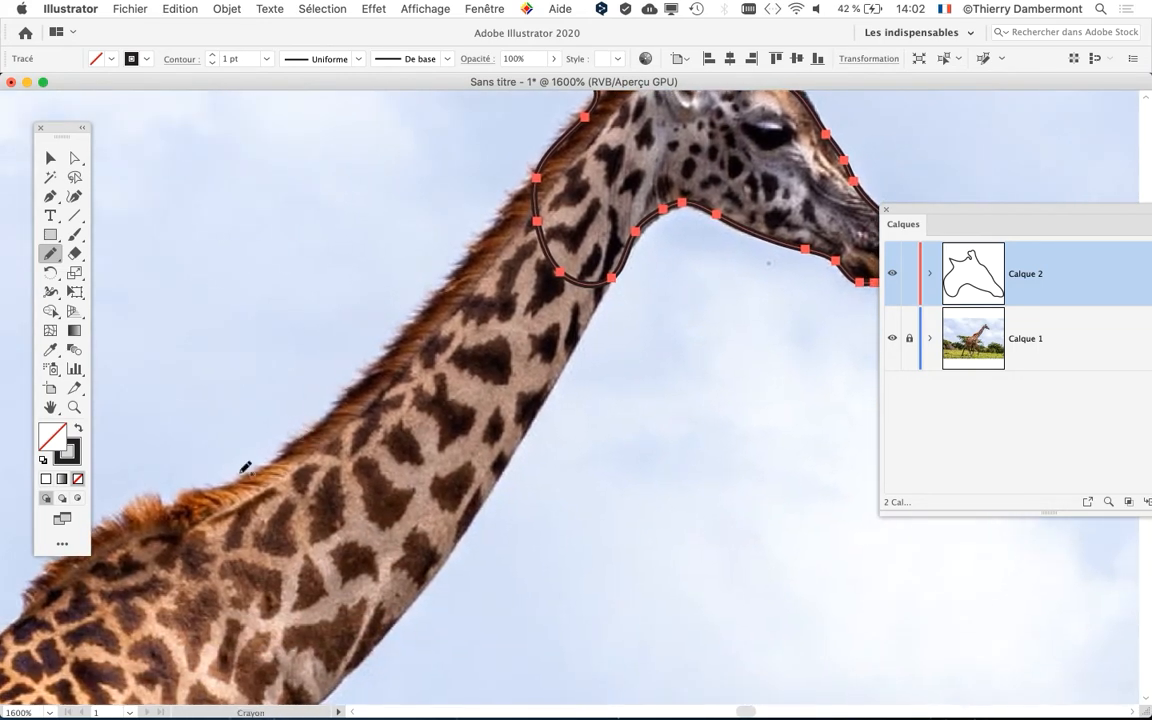
key("space")
left_click_drag(570, 317, 533, 325)
mouse_move(124, 558)
left_mouse_down()
mouse_move(129, 536)
mouse_move(248, 464)
mouse_move(314, 335)
mouse_move(395, 245)
mouse_move(487, 184)
mouse_move(495, 150)
mouse_move(582, 255)
left_mouse_up()
mouse_move(565, 316)
left_mouse_down()
mouse_move(452, 472)
mouse_move(380, 610)
mouse_move(332, 650)
mouse_move(250, 638)
mouse_move(170, 600)
mouse_move(125, 556)
left_mouse_up()
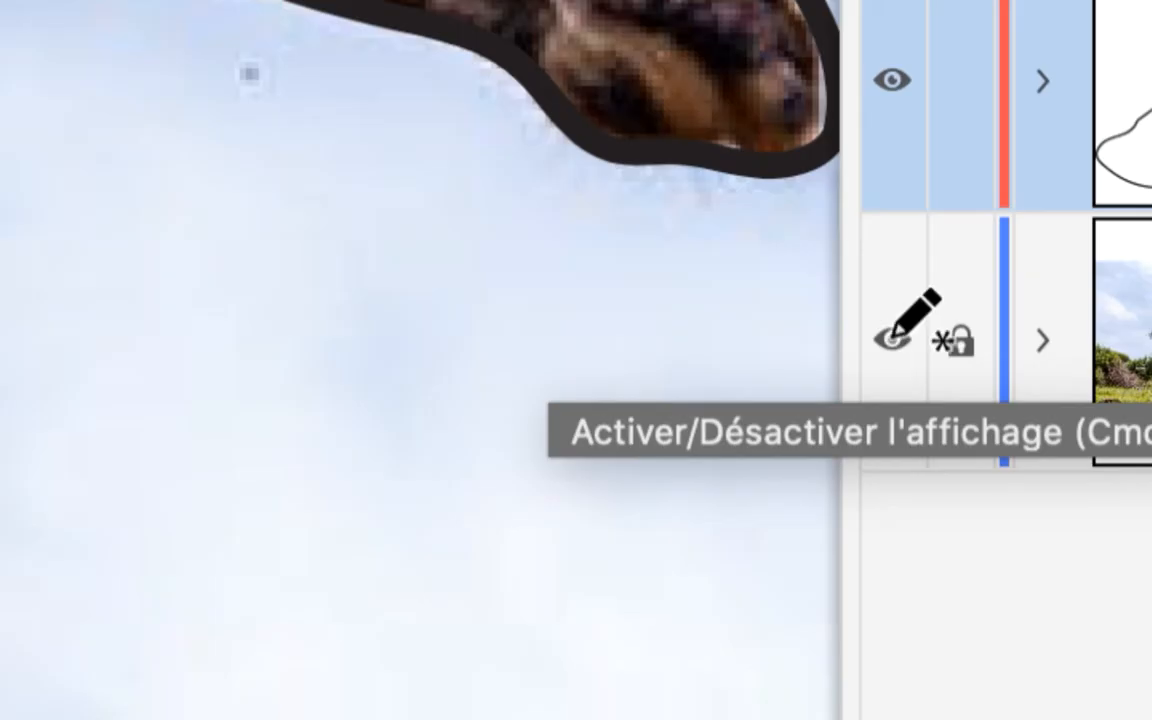
left_click(892, 338)
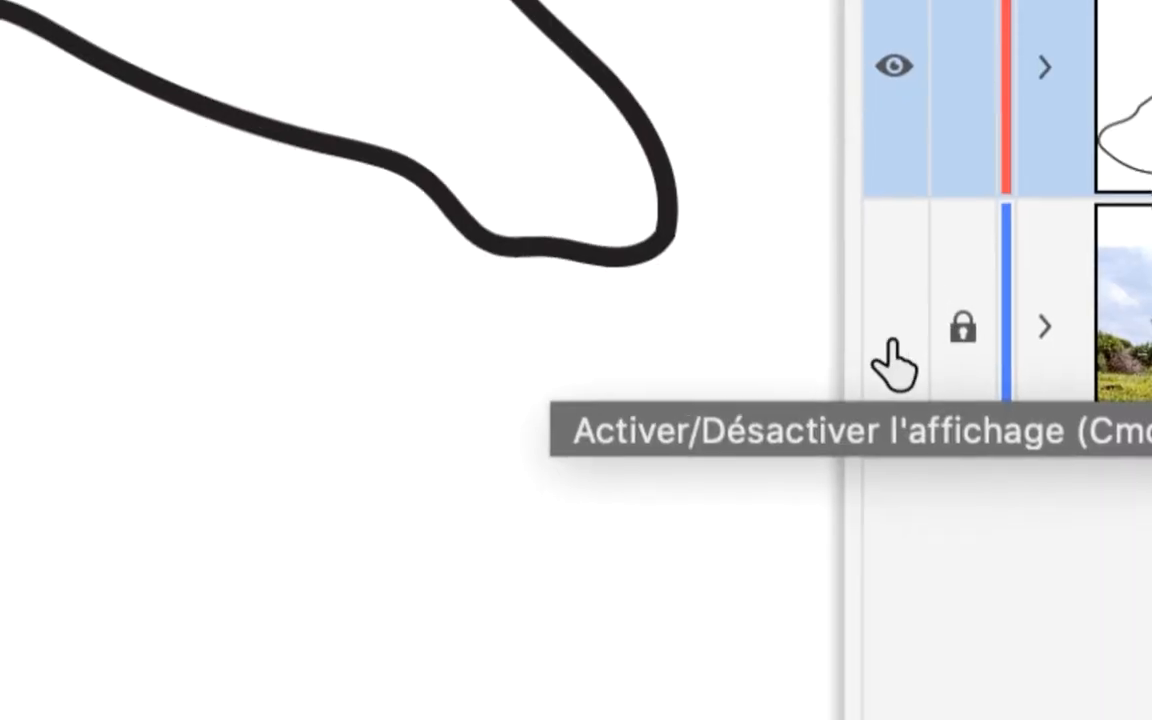
left_click(889, 333)
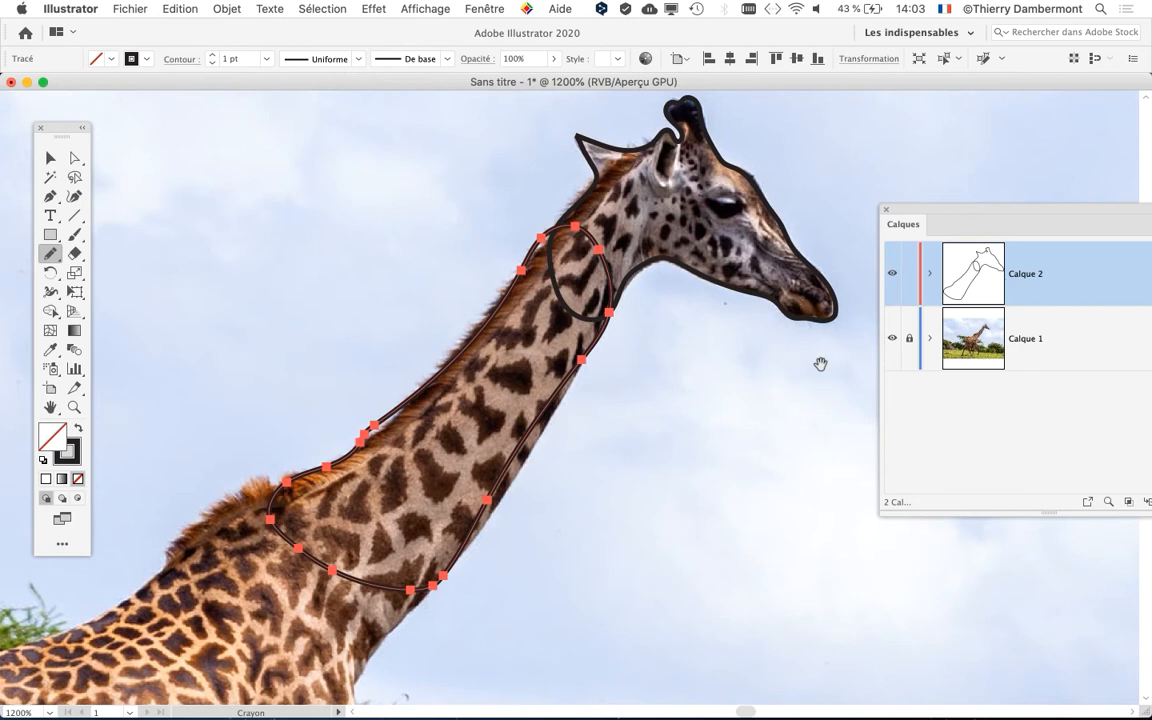
Trace the giraffe's torso from rump to chest as a closed Pencil outline overlapping the base of the neck.
mouse_move(394, 466)
left_mouse_down()
mouse_move(480, 395)
mouse_move(700, 155)
left_mouse_up()
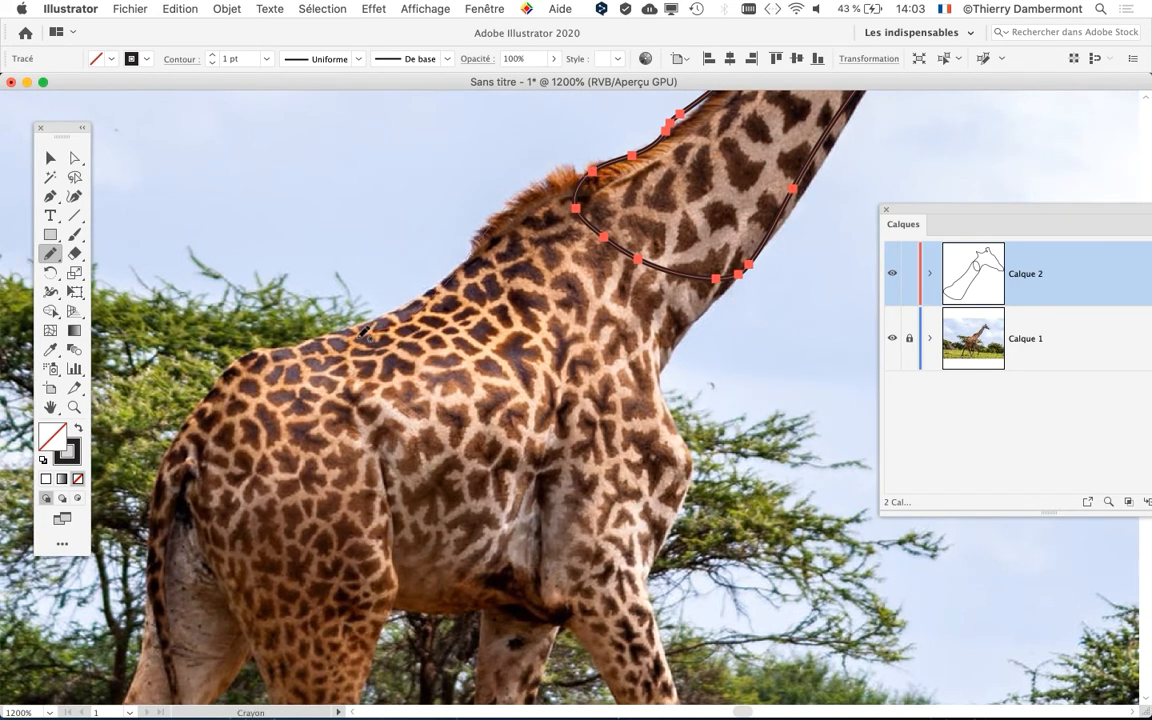
mouse_move(222, 393)
left_mouse_down()
mouse_move(188, 509)
mouse_move(259, 541)
mouse_move(500, 547)
mouse_move(669, 520)
mouse_move(692, 467)
mouse_move(661, 368)
left_mouse_up()
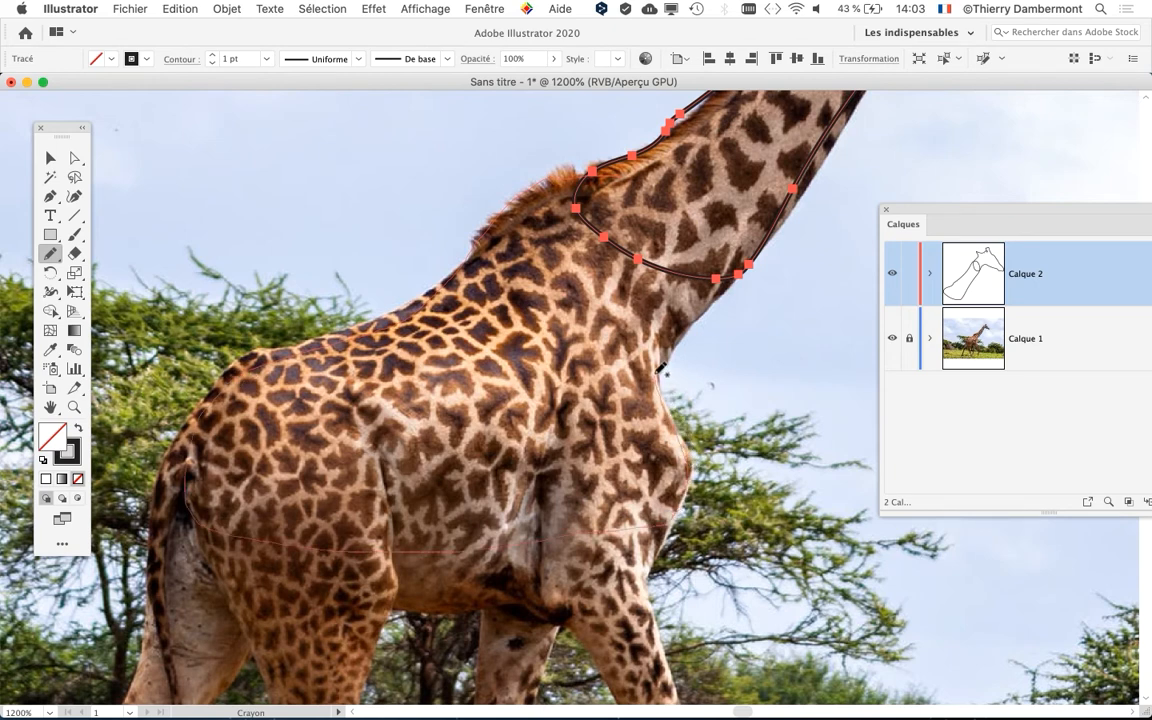
mouse_move(660, 238)
left_mouse_down()
mouse_move(648, 212)
mouse_move(576, 166)
left_mouse_up()
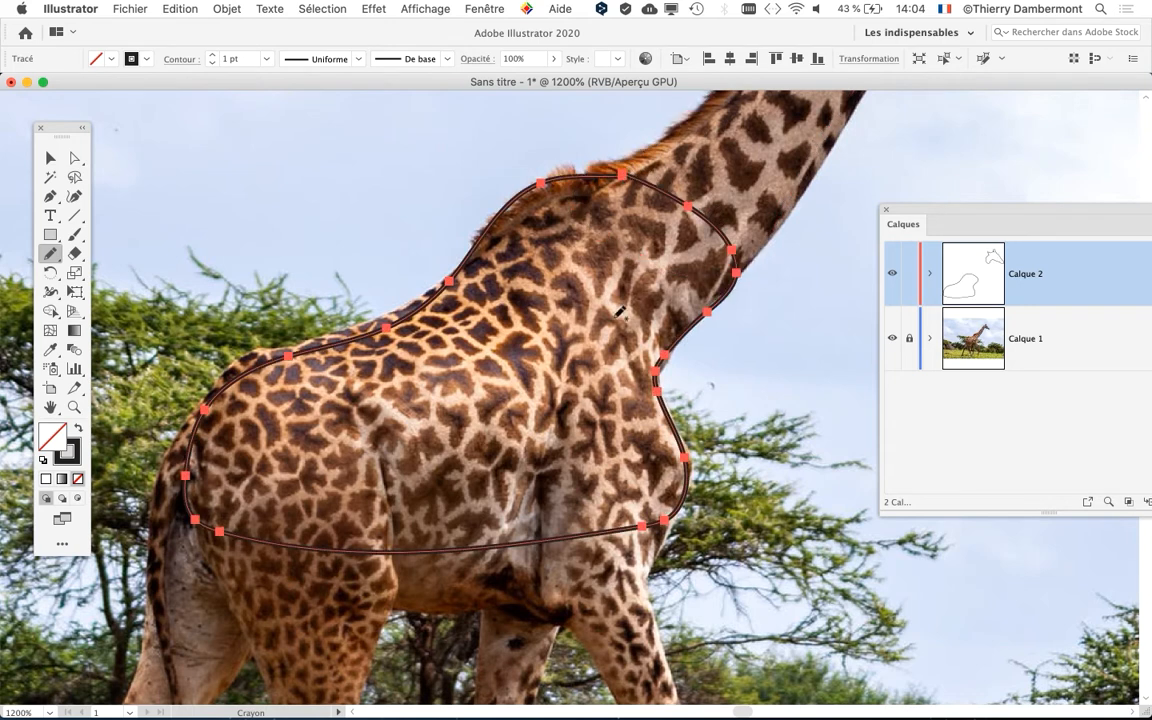
Restore the neck outline that the torso path replaced, and redraw the torso as a separate closed Pencil outline overlapping the neck base.
left_click_drag(652, 347, 566, 530)
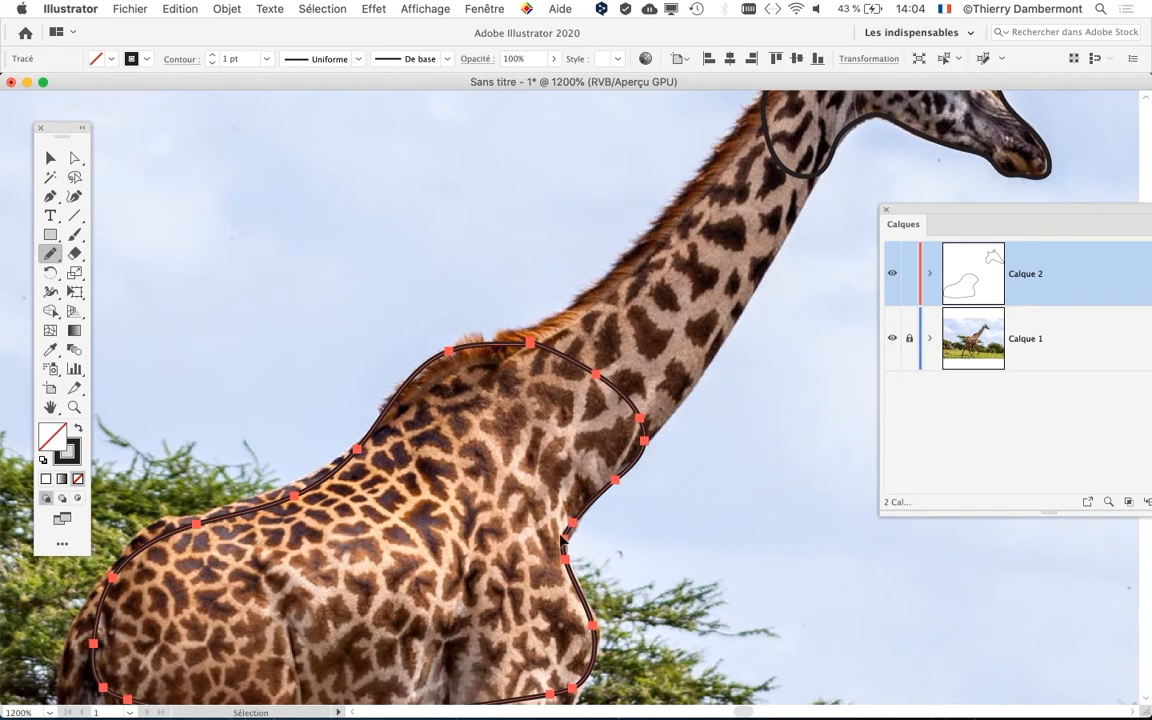
scroll(510, 475, "down", 3)
scroll(510, 475, "left", 3)
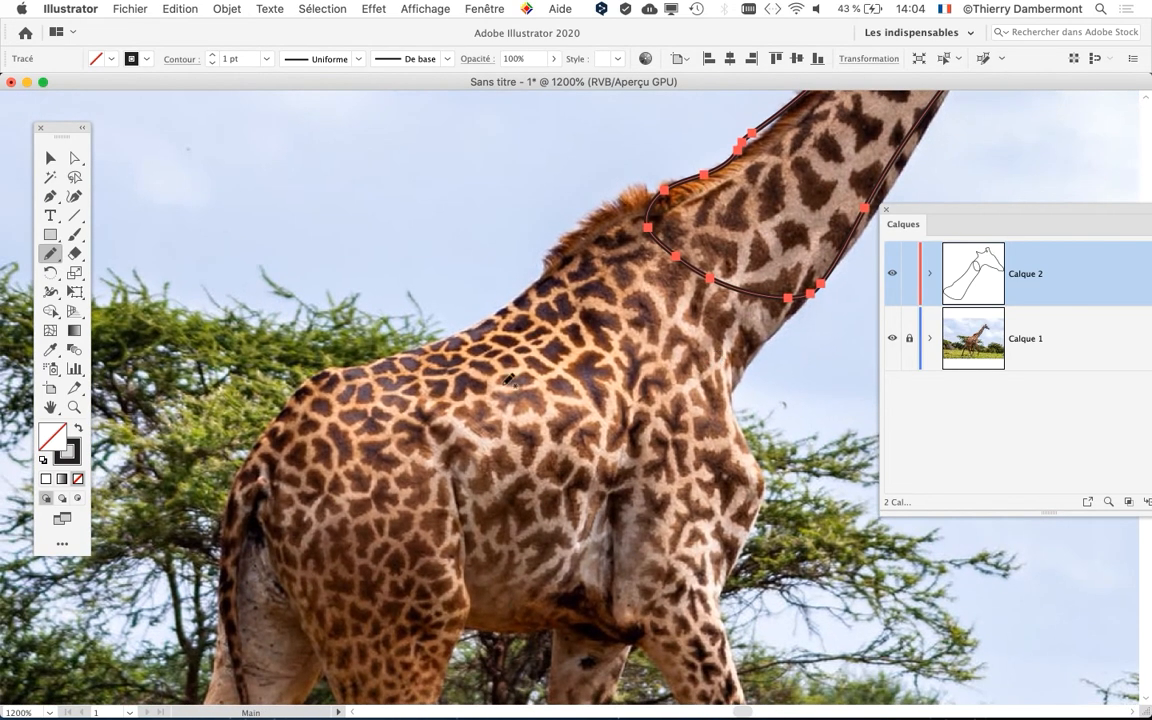
mouse_move(298, 392)
left_mouse_down()
mouse_move(440, 336)
mouse_move(579, 241)
mouse_move(613, 162)
mouse_move(687, 184)
mouse_move(793, 322)
left_mouse_up()
mouse_move(749, 372)
left_mouse_down()
mouse_move(749, 539)
mouse_move(717, 570)
mouse_move(560, 590)
mouse_move(358, 552)
mouse_move(285, 480)
mouse_move(289, 408)
left_mouse_up()
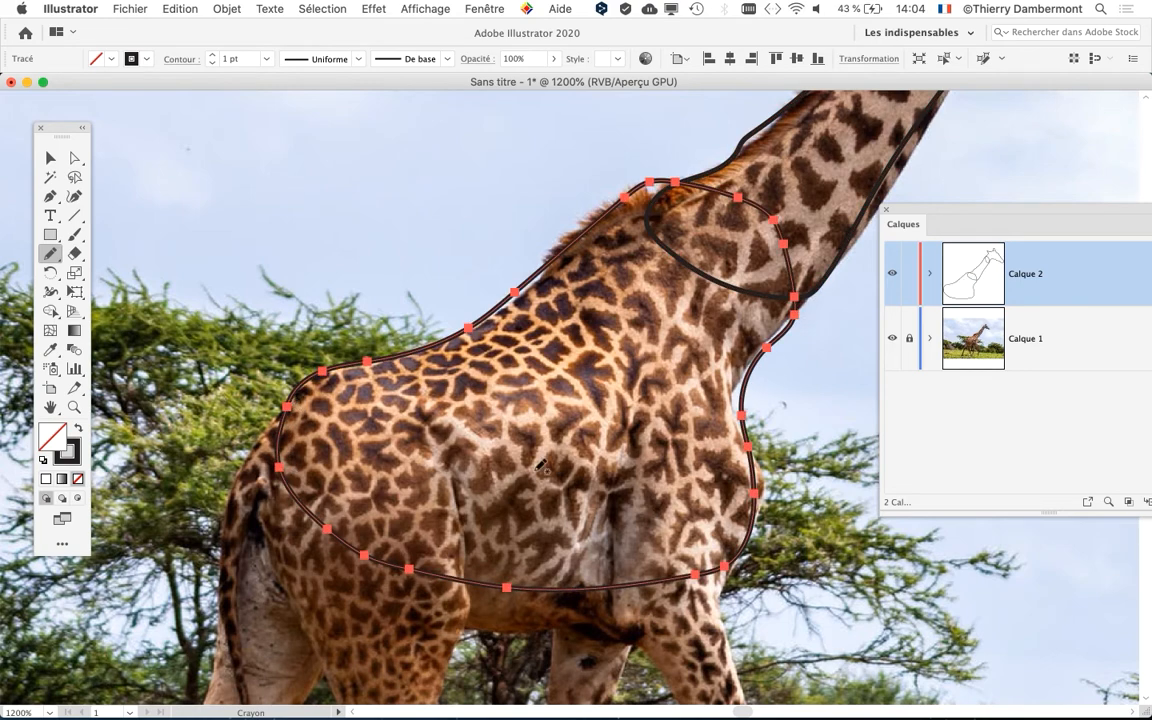
Unlock Calque 1, expand its contents and target the linked giraffe photo, with the layers panel brought fully into view.
scroll(632, 428, "down", 1)
left_click_drag(618, 420, 443, 428)
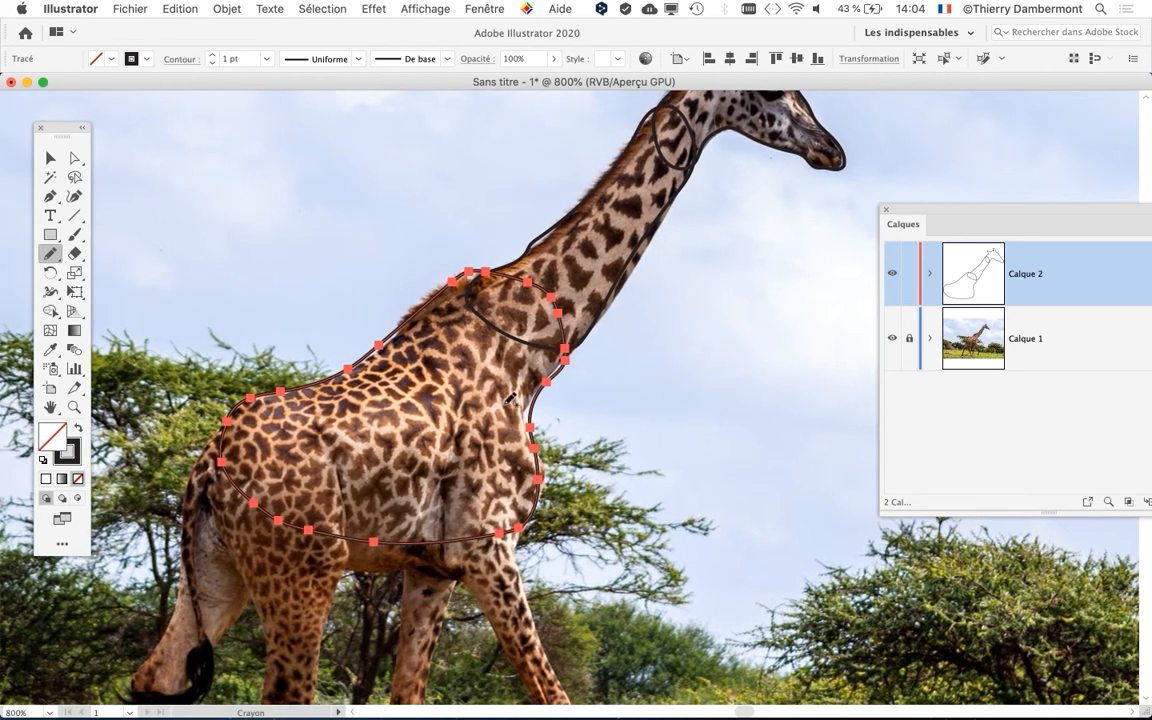
left_click_drag(930, 210, 743, 210)
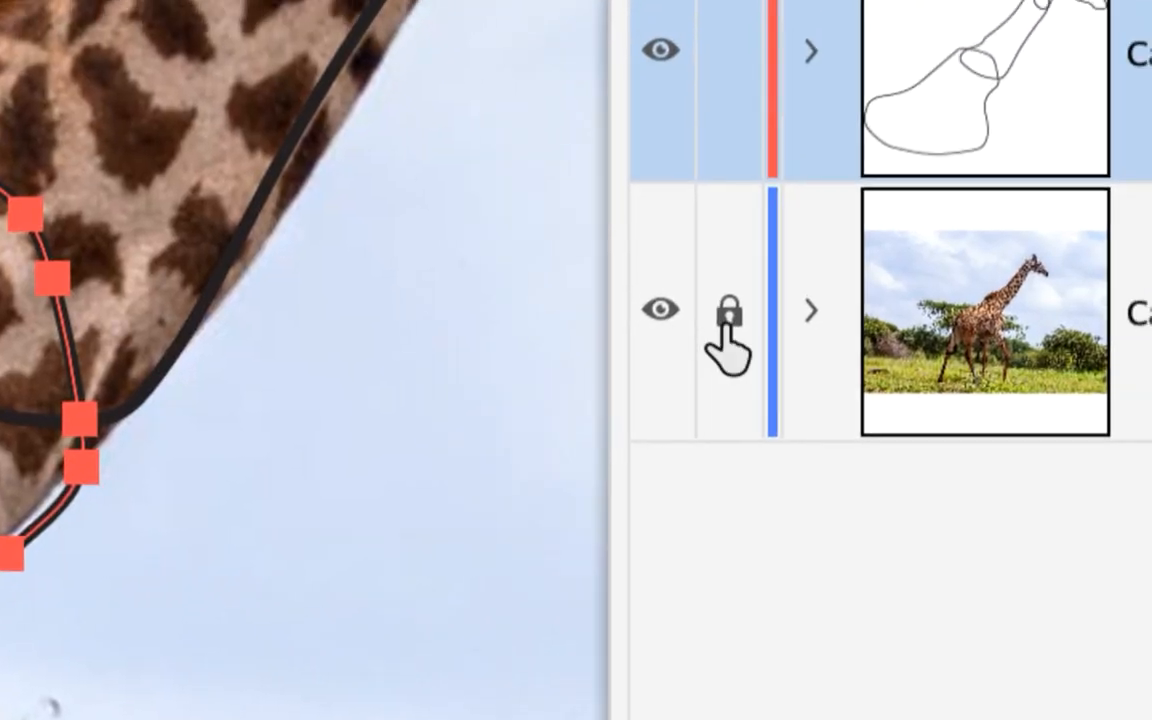
left_click(727, 321)
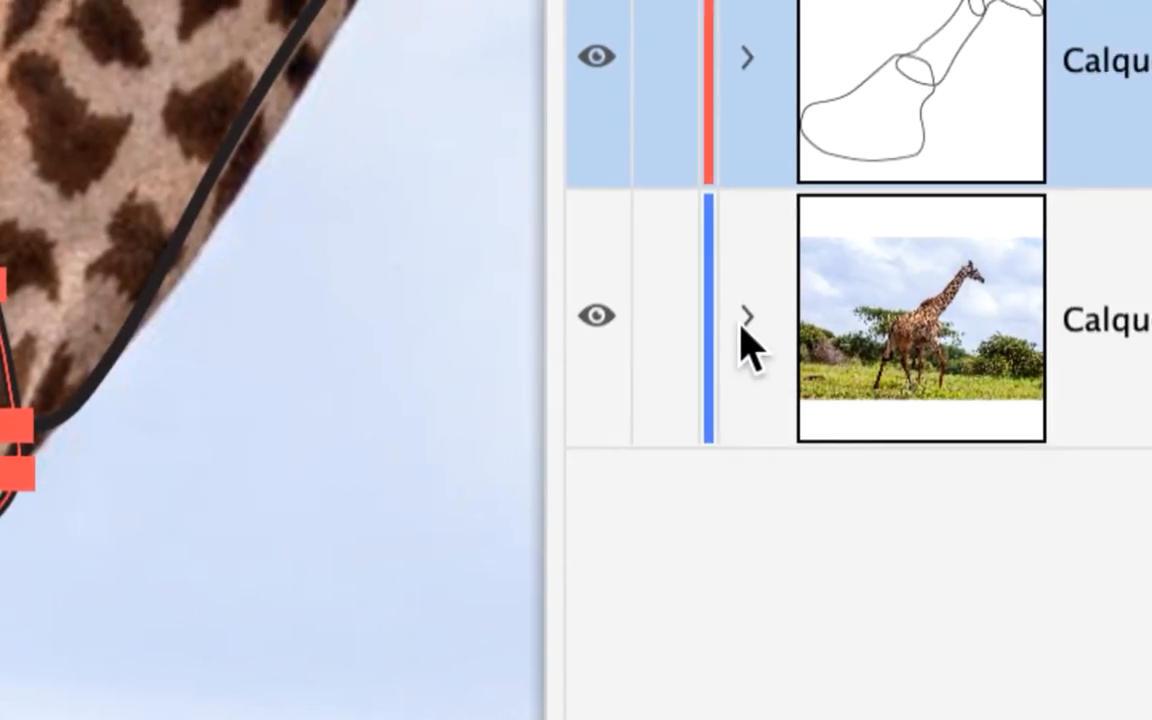
left_click(810, 316)
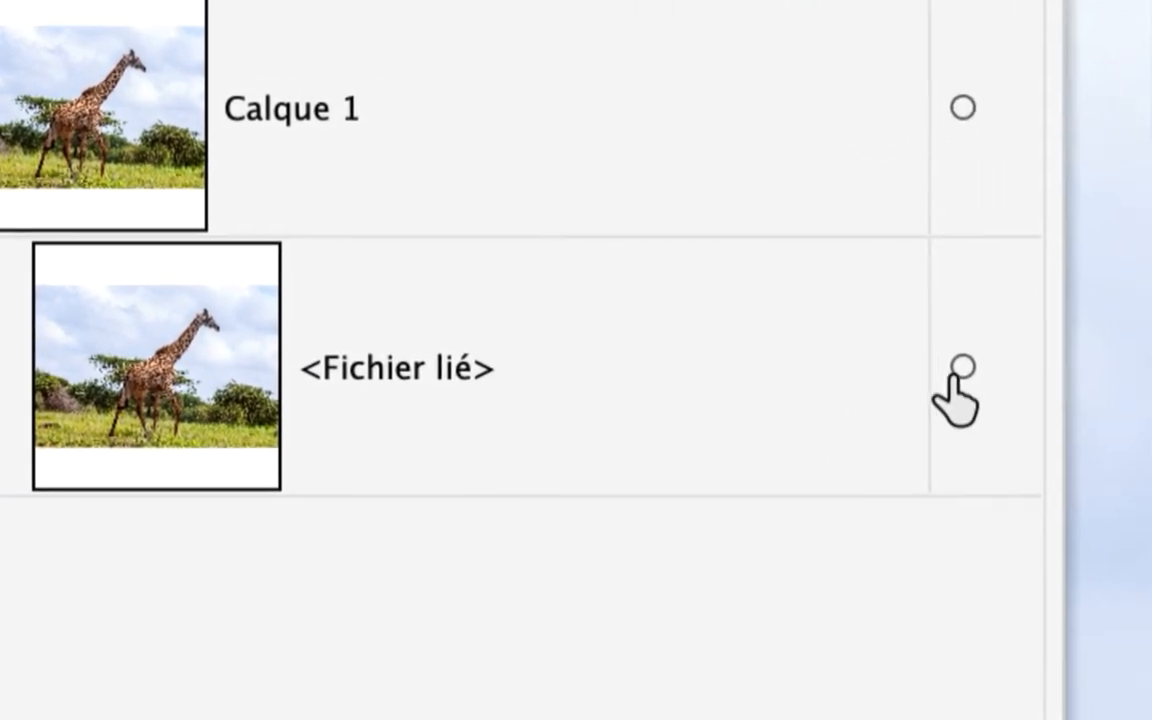
left_click(951, 370)
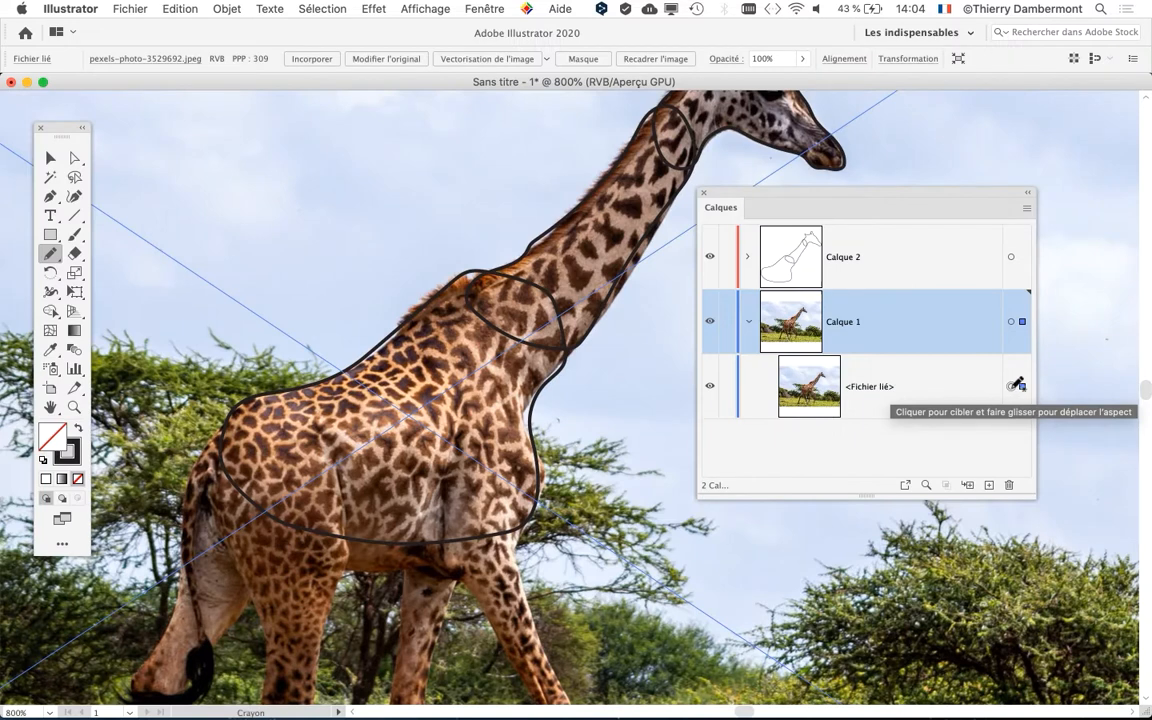
Lower the linked photo's opacity to 40% with the Transparency settings and close them.
left_click(482, 9)
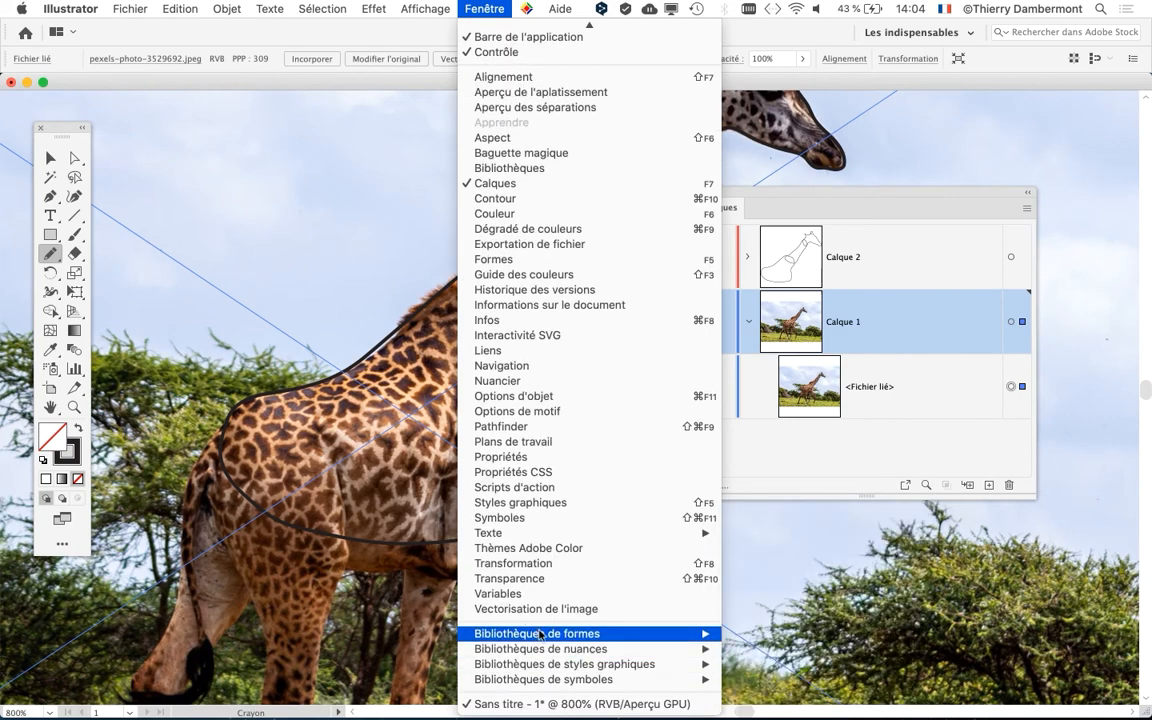
left_click(548, 576)
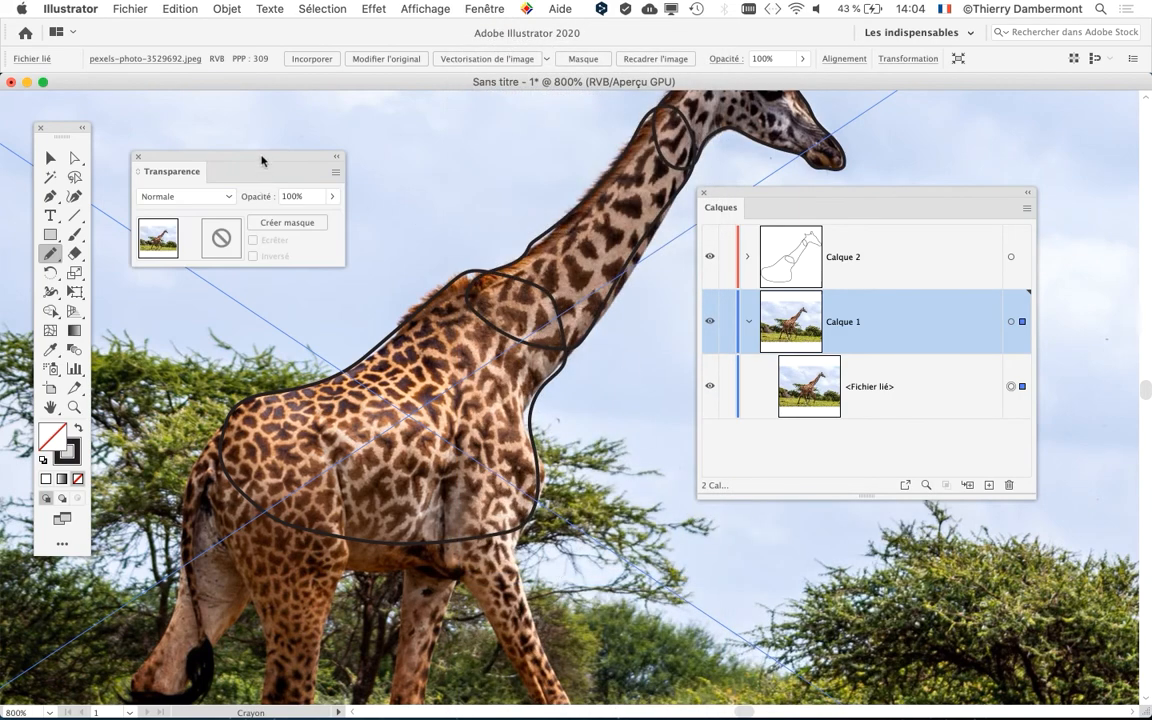
left_click_drag(262, 160, 555, 402)
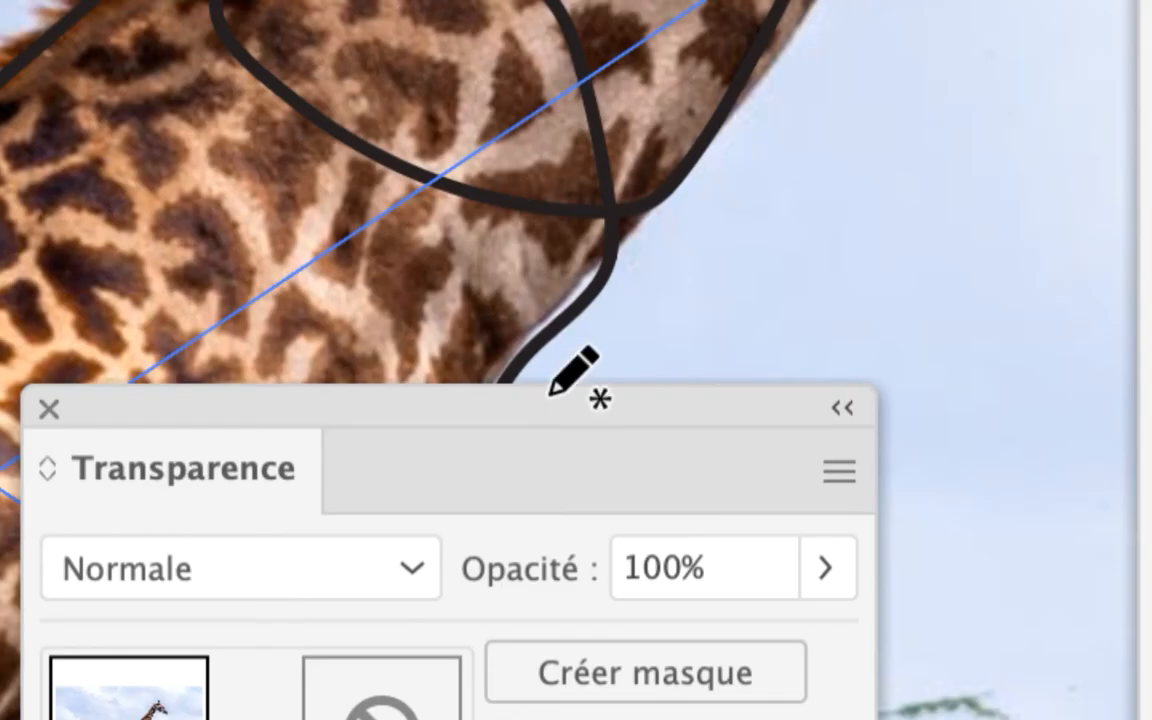
left_click(806, 570)
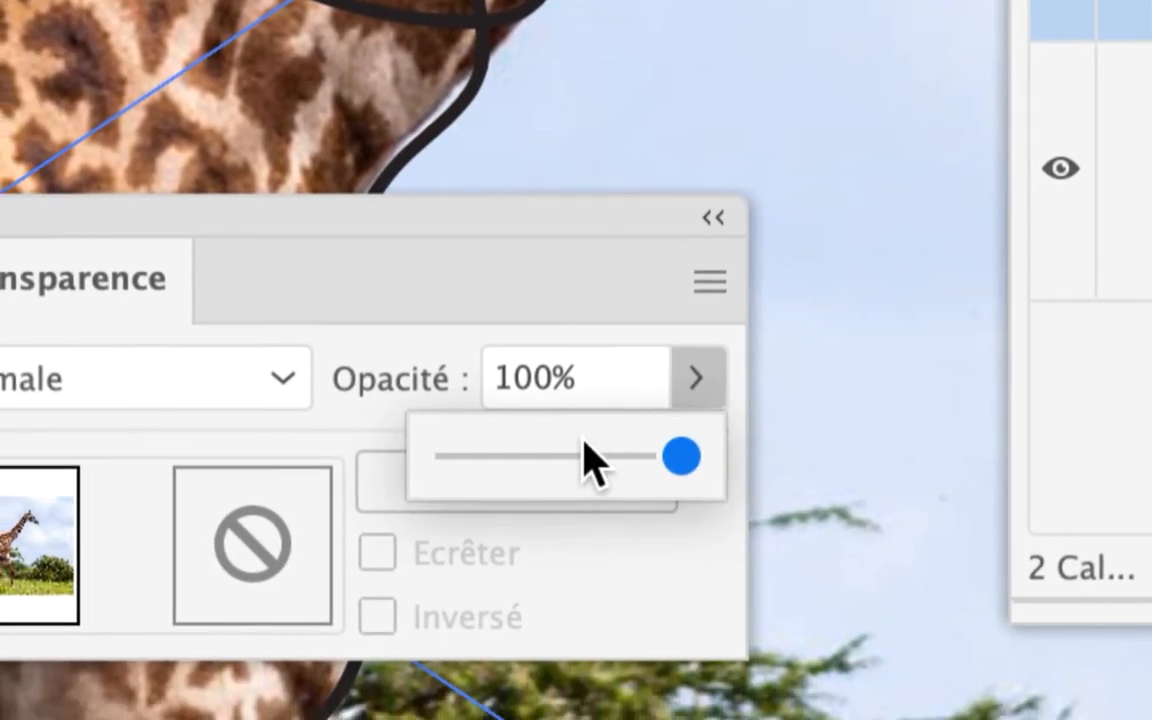
left_click_drag(584, 442, 545, 444)
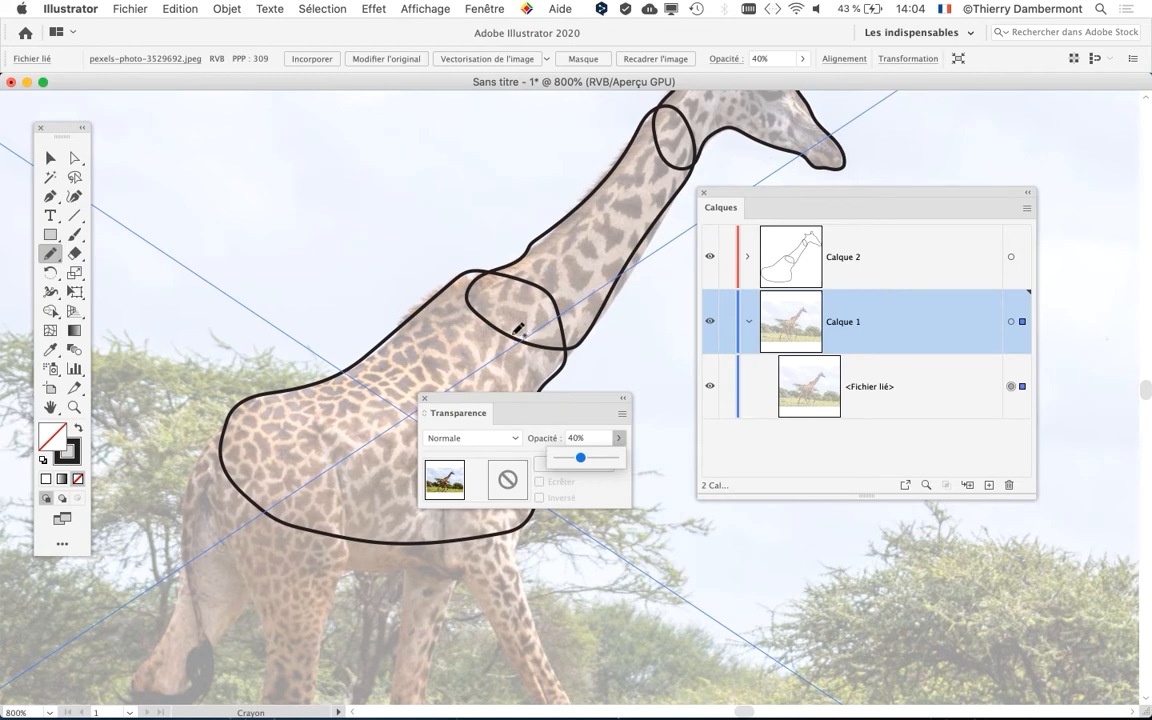
left_click(425, 399)
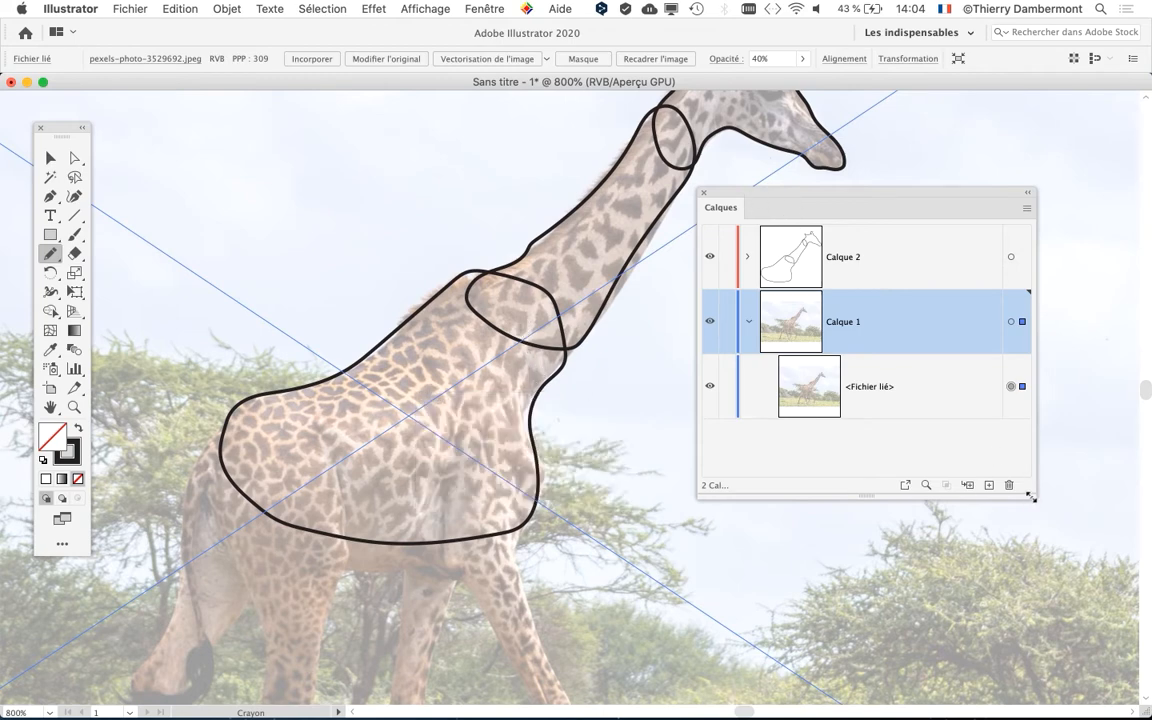
Narrow the layers panel and move it clear of the giraffe, then relock Calque 1 and make Calque 2 active.
left_click_drag(1031, 497, 961, 533)
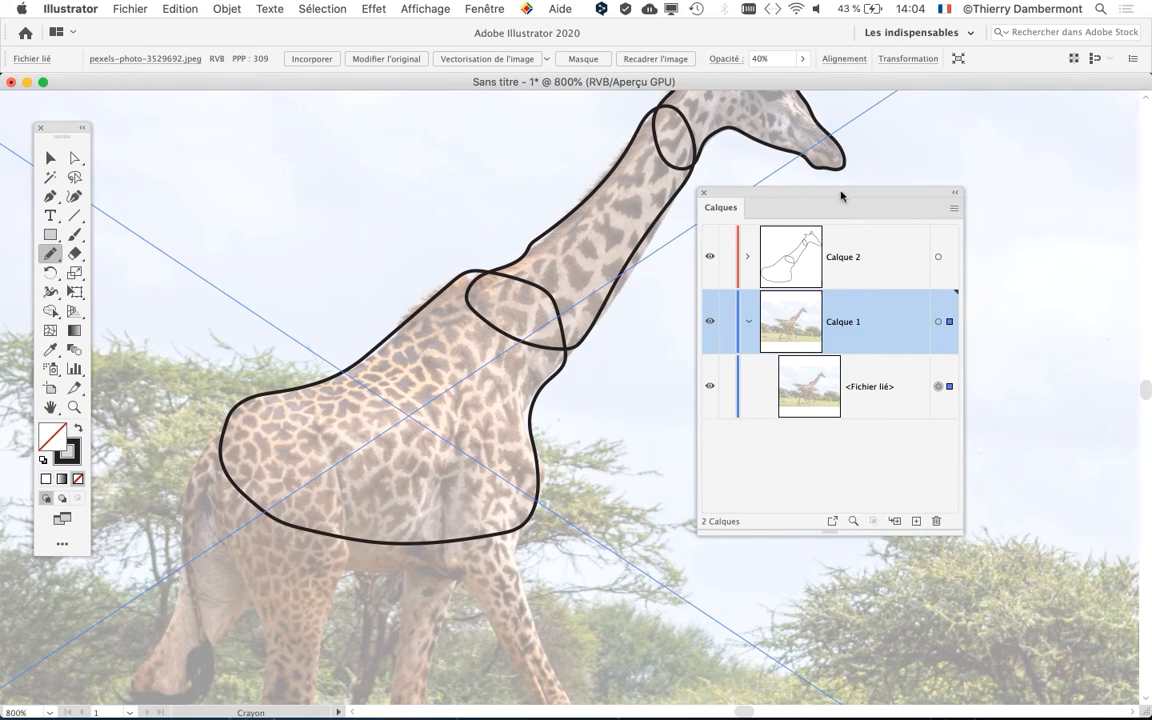
left_click_drag(841, 196, 970, 194)
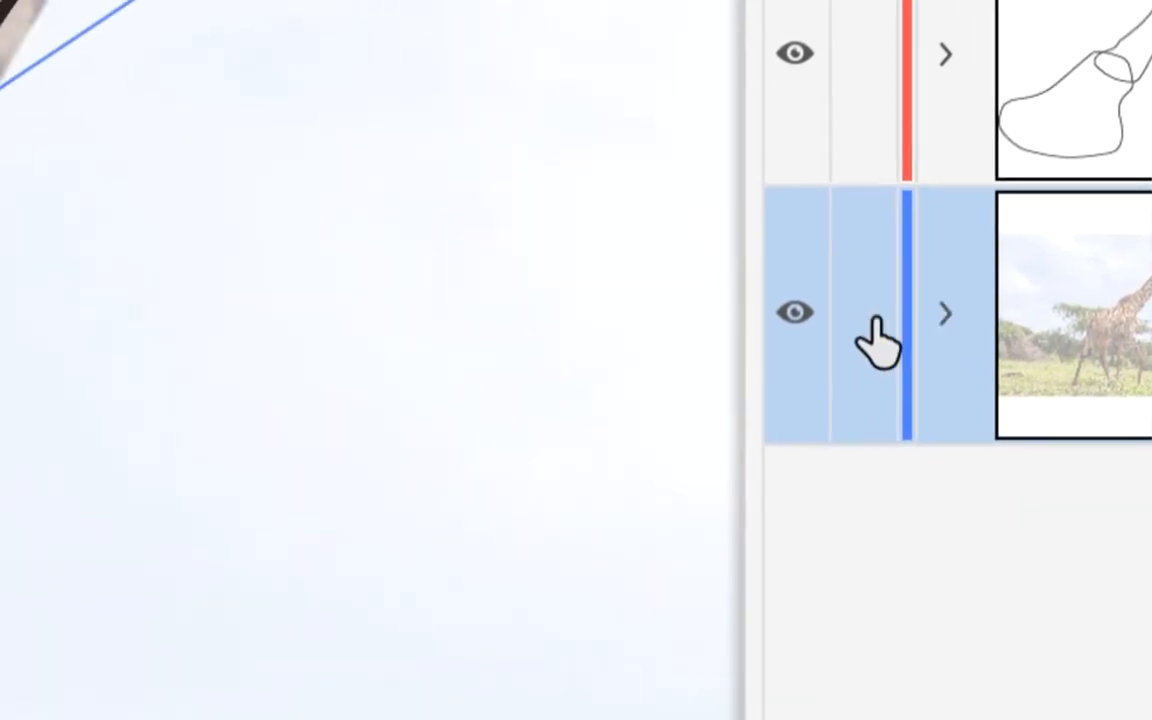
left_click(798, 314)
left_click(1151, 145)
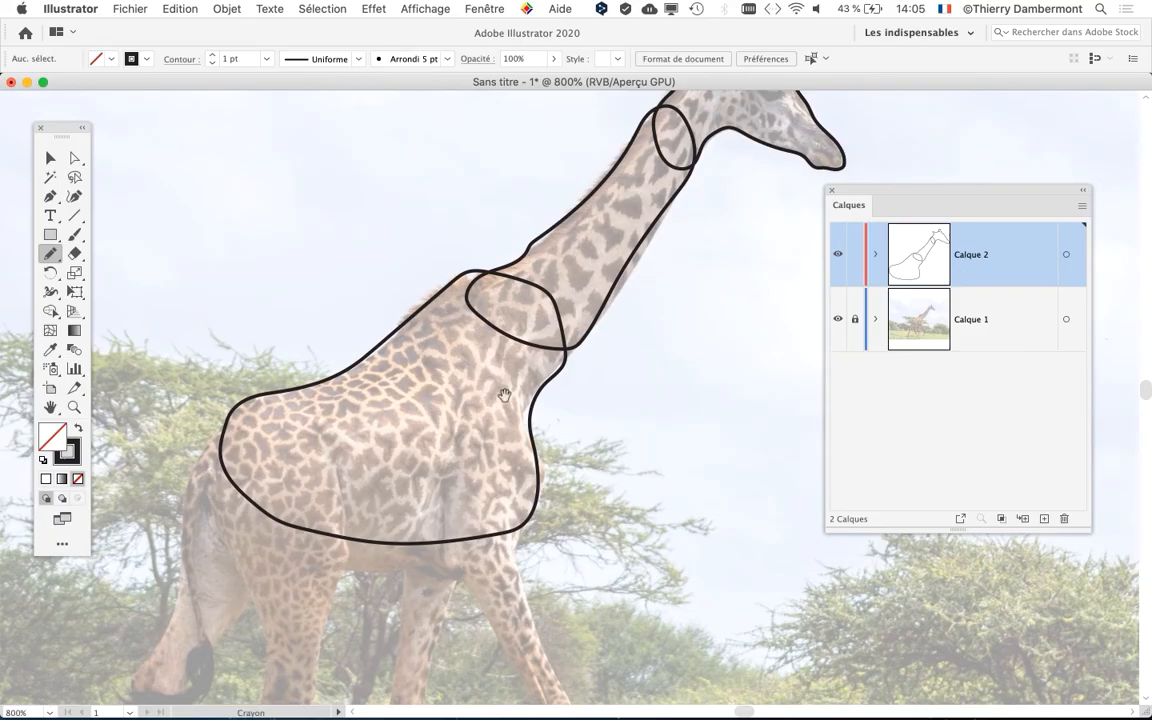
Trace the leading front leg down to the hoof, and the lower body from rump to belly, as Pencil outlines overlapping the torso.
scroll(597, 344, "down", 10)
mouse_move(509, 255)
left_mouse_down()
mouse_move(582, 409)
mouse_move(590, 495)
mouse_move(574, 618)
mouse_move(598, 651)
mouse_move(610, 647)
mouse_move(601, 603)
mouse_move(623, 435)
mouse_move(578, 343)
mouse_move(564, 274)
mouse_move(576, 237)
mouse_move(560, 227)
mouse_move(502, 265)
left_mouse_up()
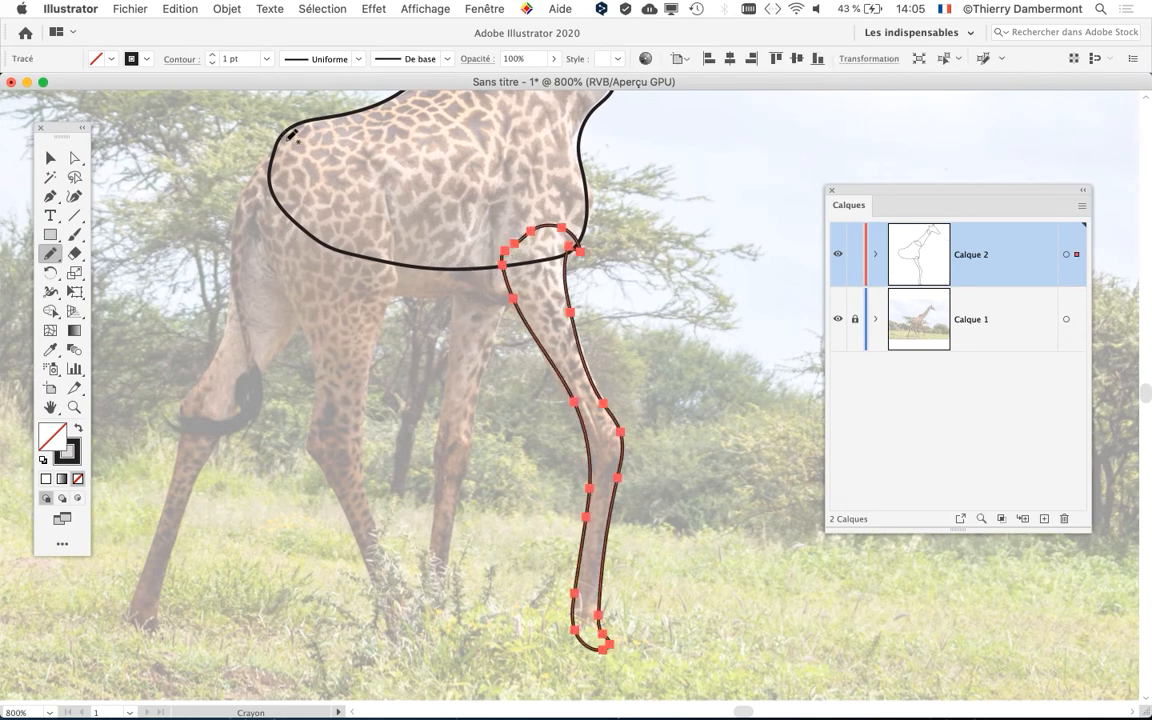
mouse_move(288, 142)
left_mouse_down()
mouse_move(241, 201)
mouse_move(237, 260)
mouse_move(252, 282)
mouse_move(452, 288)
left_mouse_up()
mouse_move(544, 265)
left_mouse_down()
mouse_move(549, 210)
mouse_move(538, 190)
mouse_move(302, 147)
left_mouse_up()
mouse_move(308, 404)
left_mouse_down()
mouse_move(398, 291)
mouse_move(483, 324)
left_mouse_up()
left_click_drag(406, 175, 392, 274)
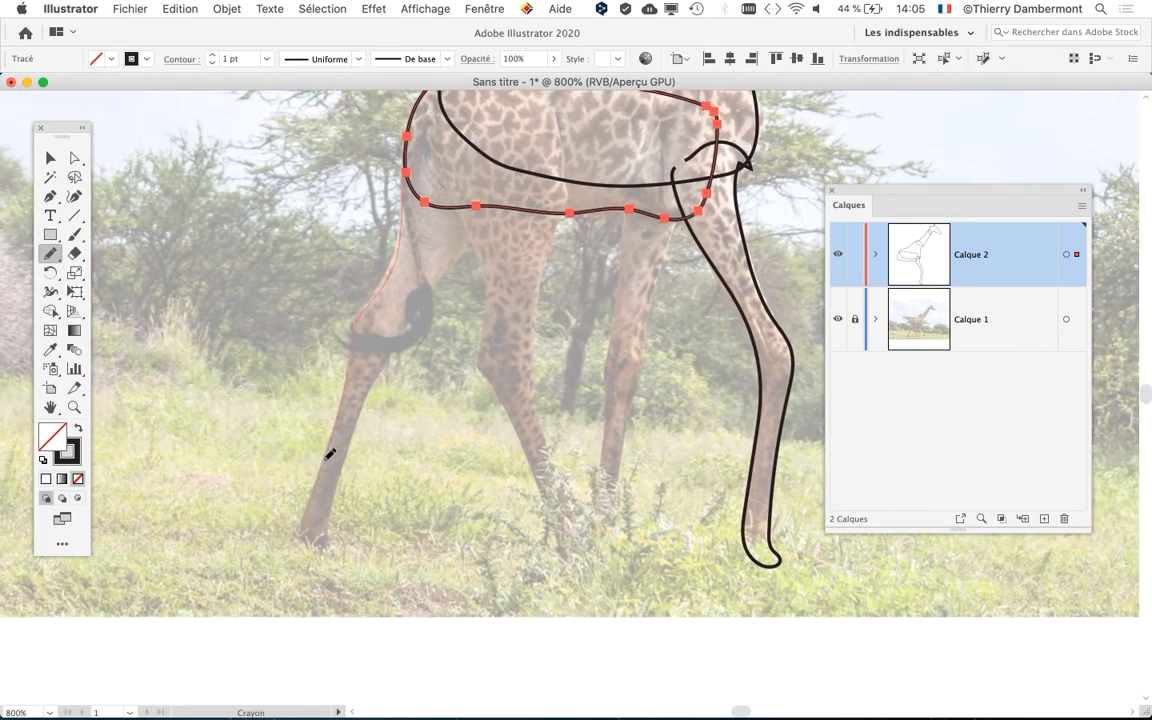
mouse_move(331, 454)
left_mouse_down()
mouse_move(287, 547)
mouse_move(294, 560)
mouse_move(327, 557)
left_mouse_up()
mouse_move(338, 503)
left_mouse_down()
mouse_move(361, 412)
mouse_move(394, 359)
left_mouse_up()
left_click_drag(468, 138, 472, 140)
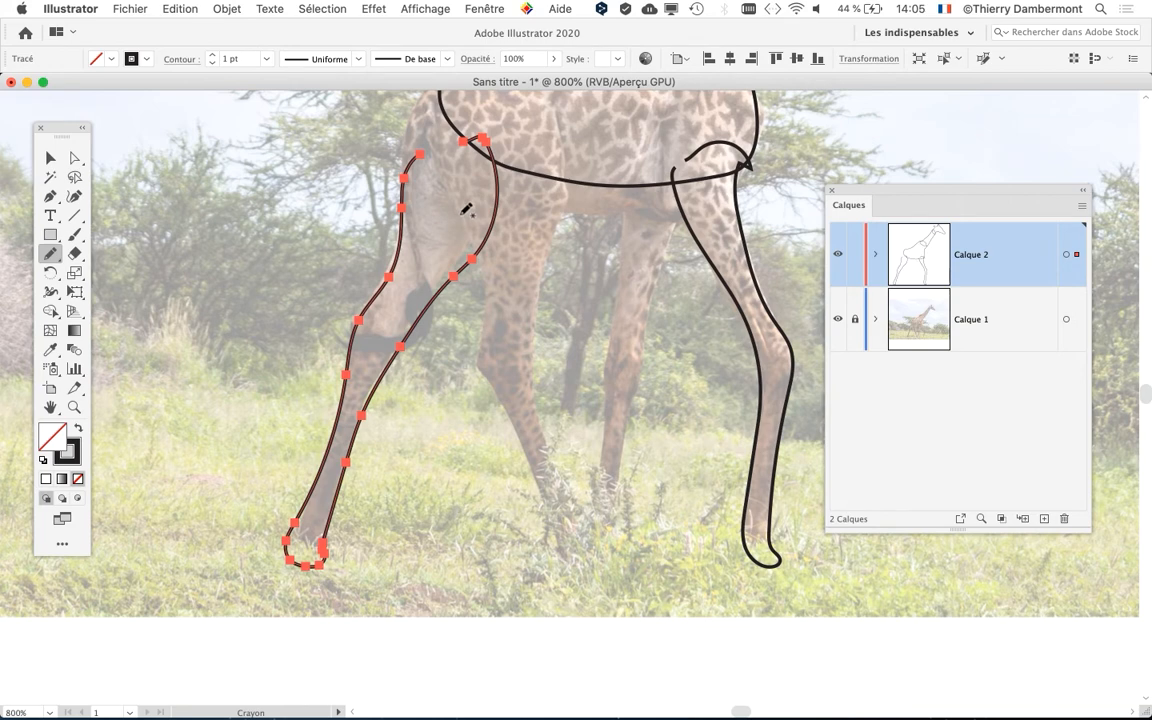
key("super+z")
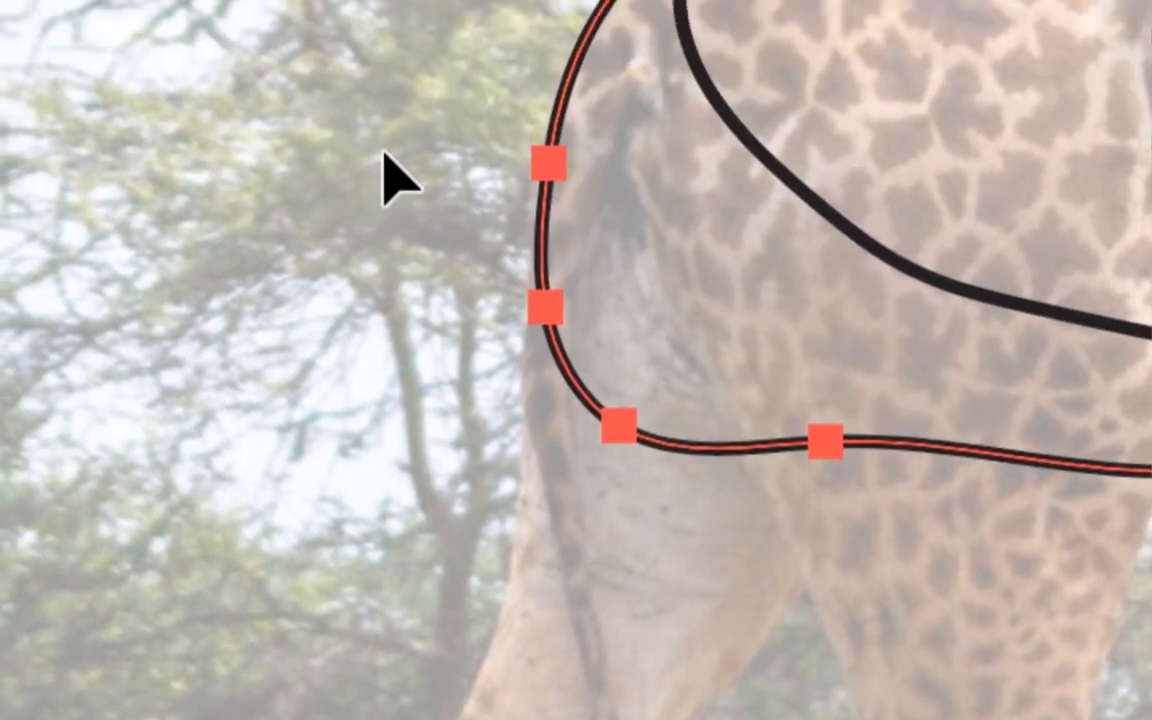
Deselect the lower-body outline, trace the rearmost hind leg from thigh to hoof as a separate Pencil path, and deselect it.
left_click(384, 151, "super")
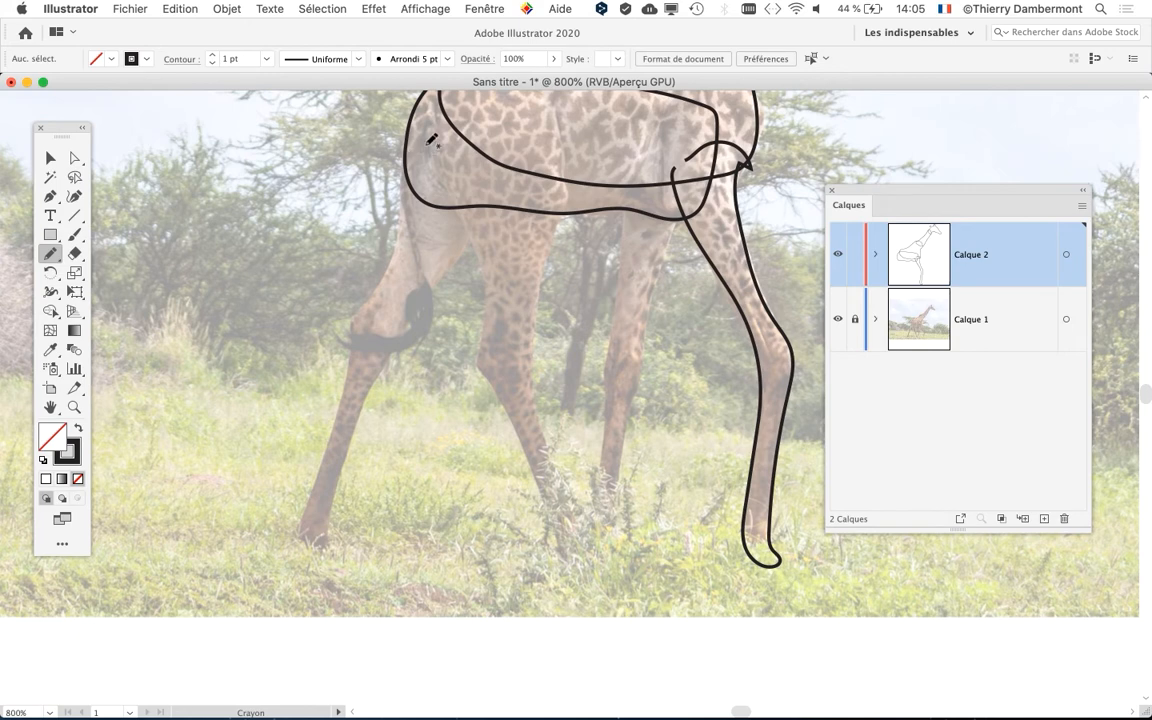
left_click_drag(410, 169, 401, 230)
mouse_move(387, 277)
left_mouse_down()
mouse_move(361, 312)
mouse_move(355, 374)
left_mouse_up()
mouse_move(335, 418)
left_mouse_down()
mouse_move(307, 530)
mouse_move(325, 555)
mouse_move(342, 550)
mouse_move(330, 521)
mouse_move(357, 426)
mouse_move(422, 305)
left_mouse_up()
left_click_drag(501, 167, 425, 145)
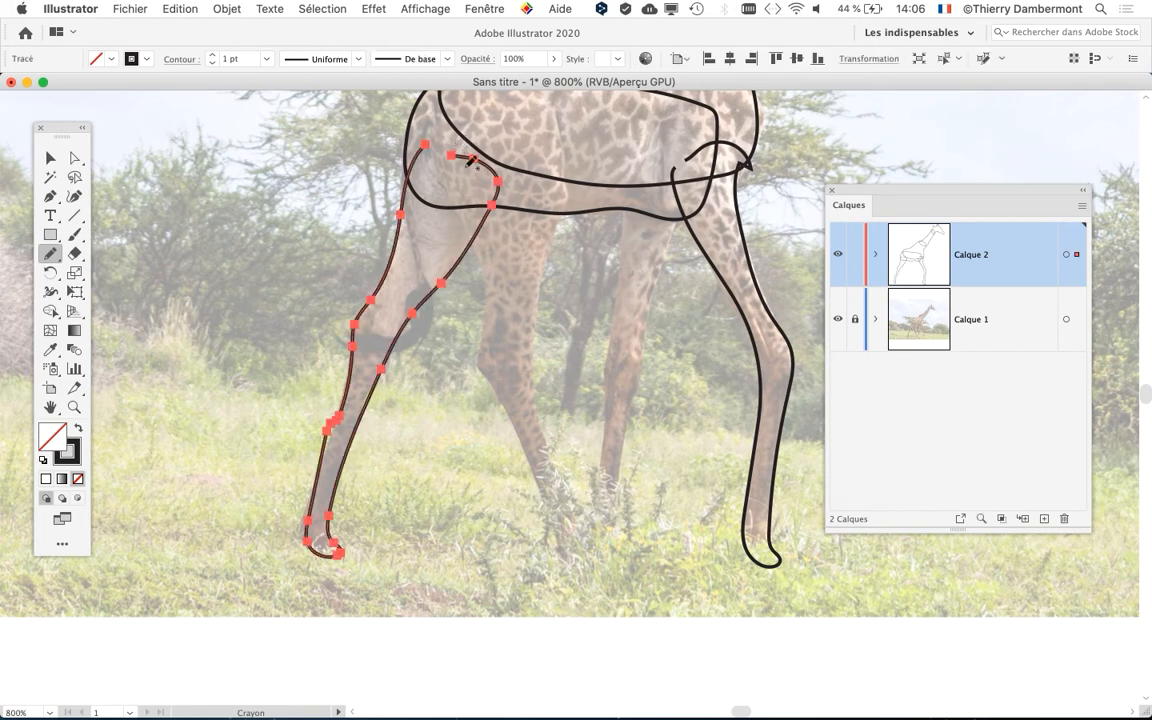
left_click(378, 200, "super")
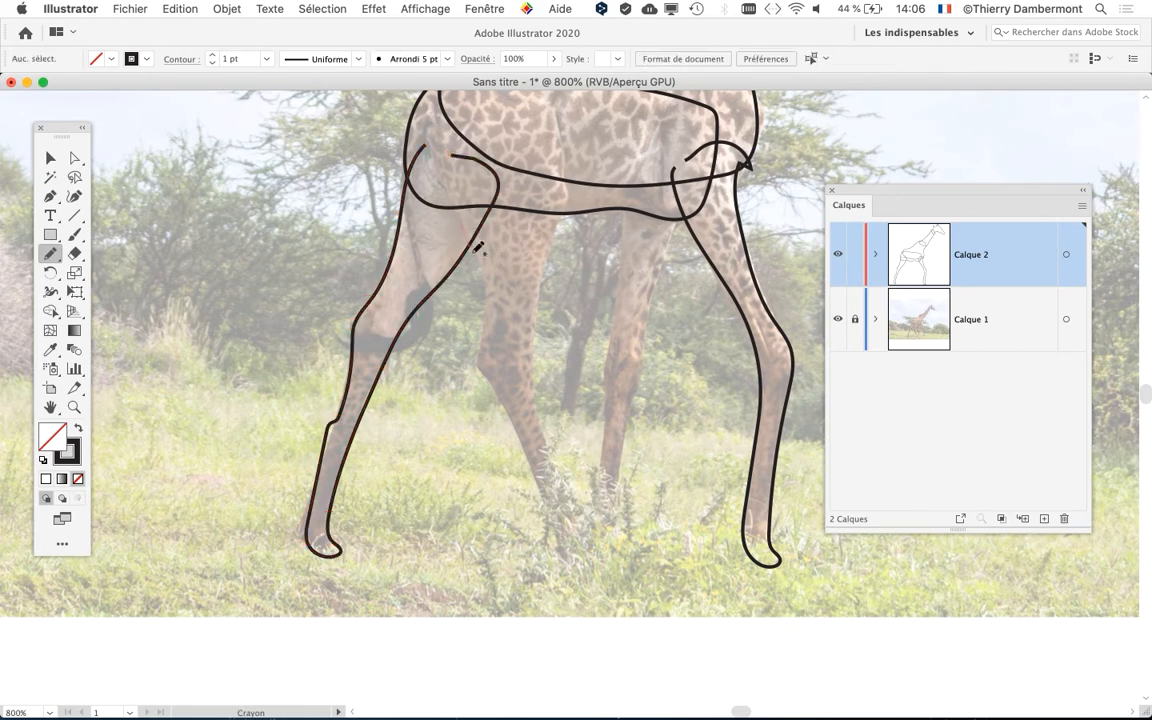
Trace the other hind leg with the Pencil tool, overlapping the belly outline at its top, and deselect the path.
mouse_move(489, 314)
left_mouse_down()
mouse_move(480, 363)
mouse_move(567, 566)
mouse_move(592, 569)
mouse_move(525, 408)
mouse_move(545, 256)
left_mouse_up()
mouse_move(541, 163)
left_mouse_down()
mouse_move(487, 172)
mouse_move(464, 190)
left_mouse_up()
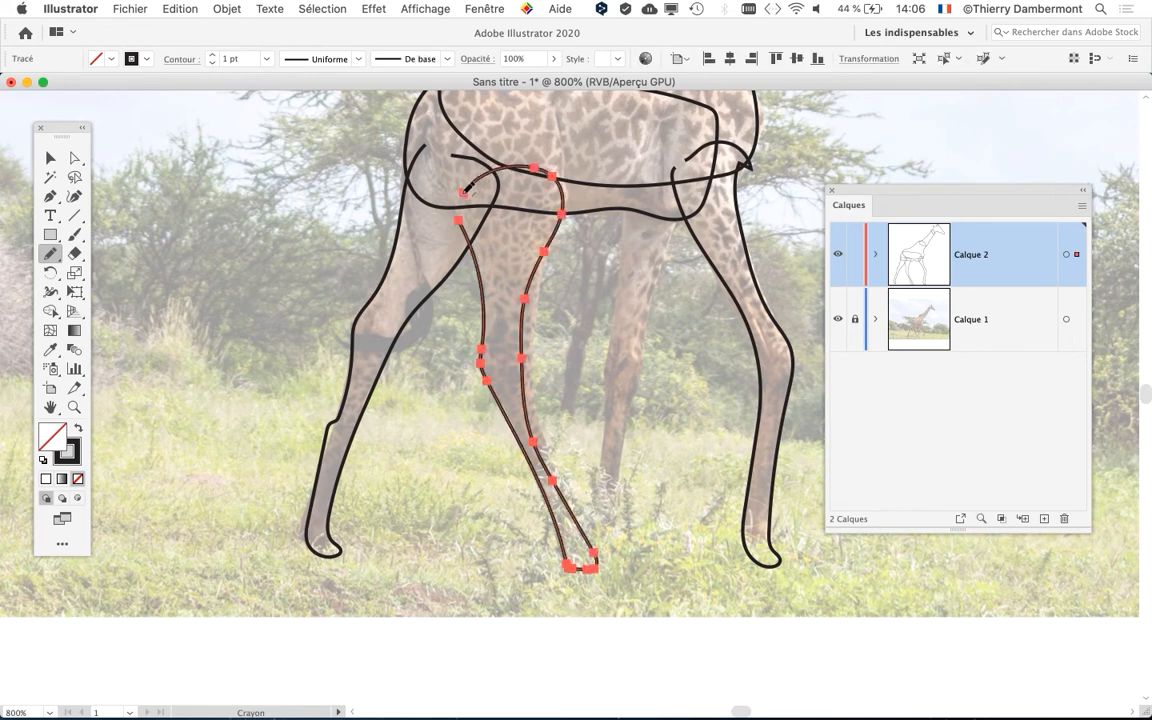
key("super+shift+a")
Trace the remaining front leg from the belly down to the hoof with the Pencil tool and deselect the path.
mouse_move(611, 212)
left_mouse_down()
mouse_move(601, 489)
mouse_move(611, 533)
mouse_move(627, 532)
mouse_move(618, 502)
mouse_move(633, 425)
left_mouse_up()
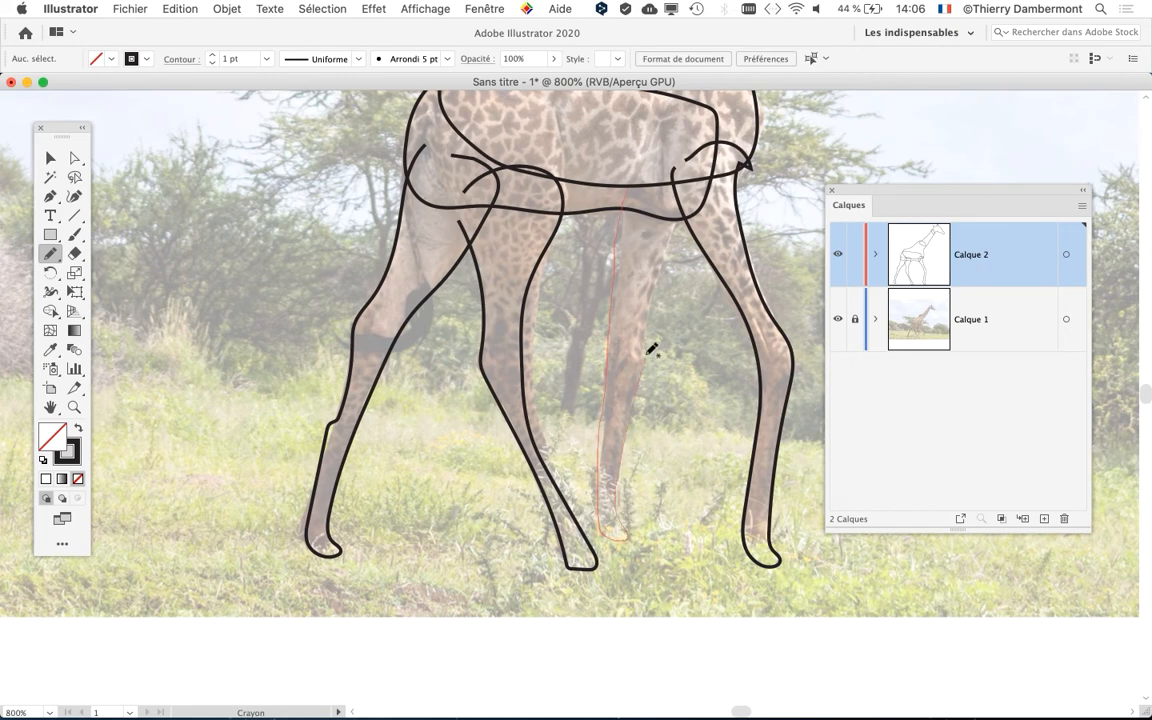
mouse_move(652, 349)
left_mouse_down()
mouse_move(683, 233)
mouse_move(652, 185)
left_mouse_up()
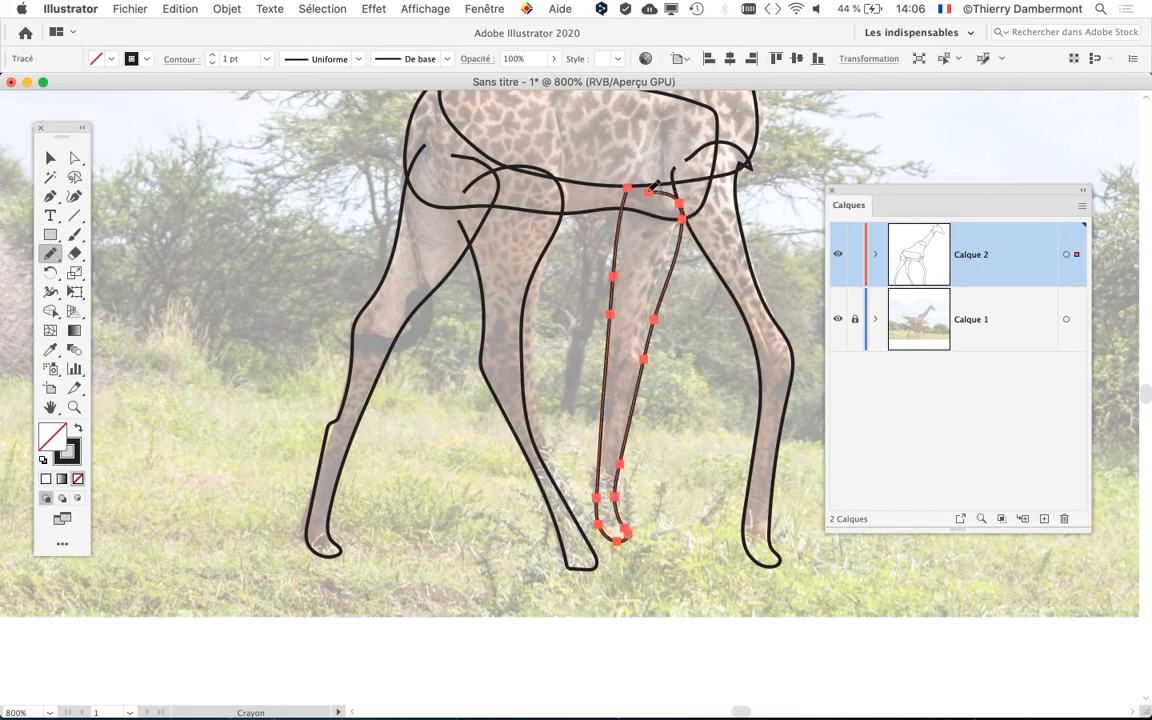
key("super+shift+a")
Hide the photo layer Calque 1 so that only the complete giraffe outline drawing is displayed.
scroll(694, 360, "down", 1)
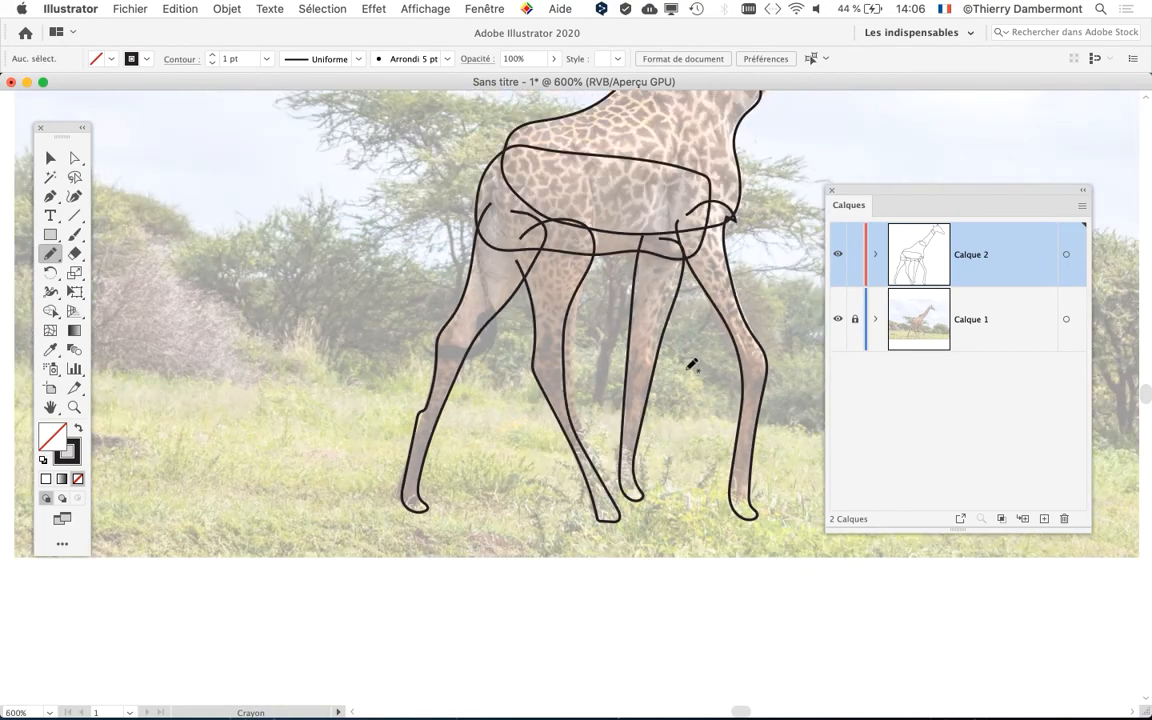
scroll(691, 364, "down", 2)
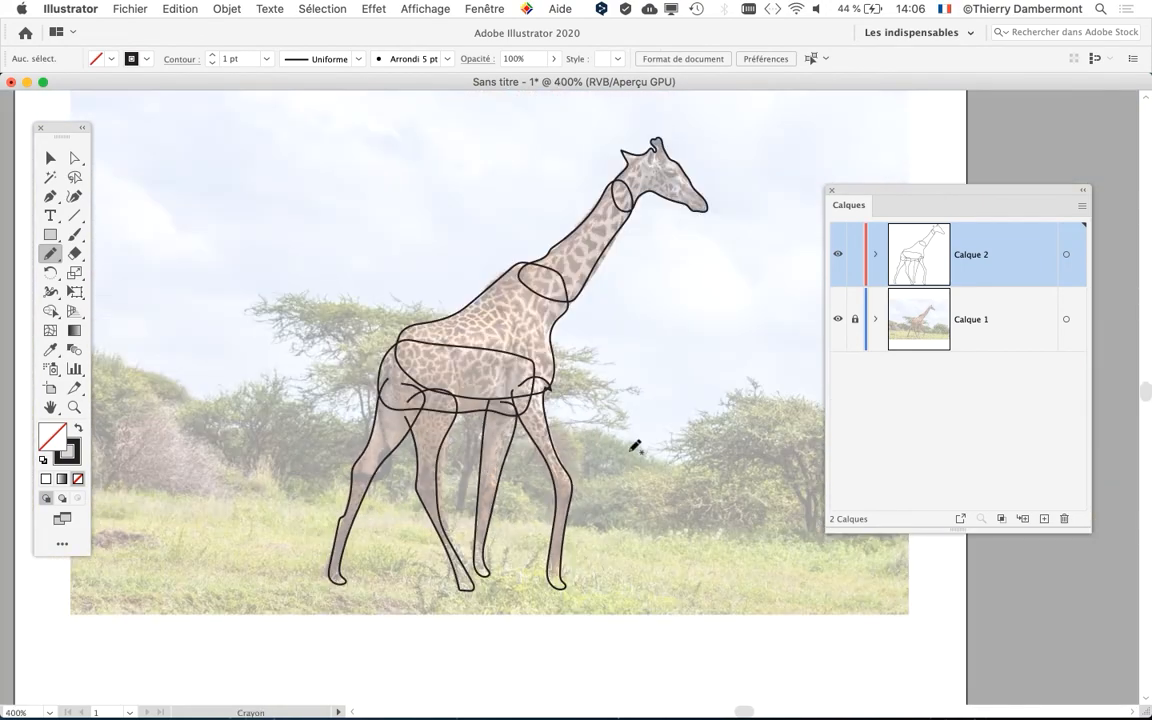
left_click_drag(625, 349, 551, 334)
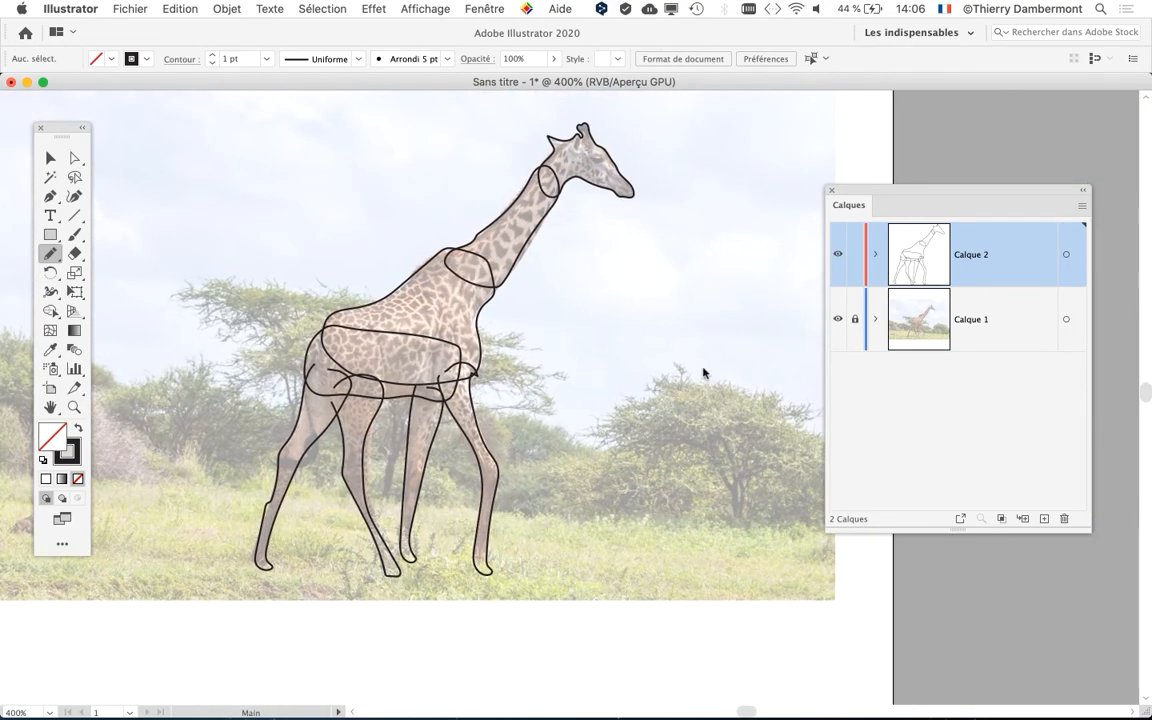
left_click(839, 322)
scroll(595, 425, "up", 5)
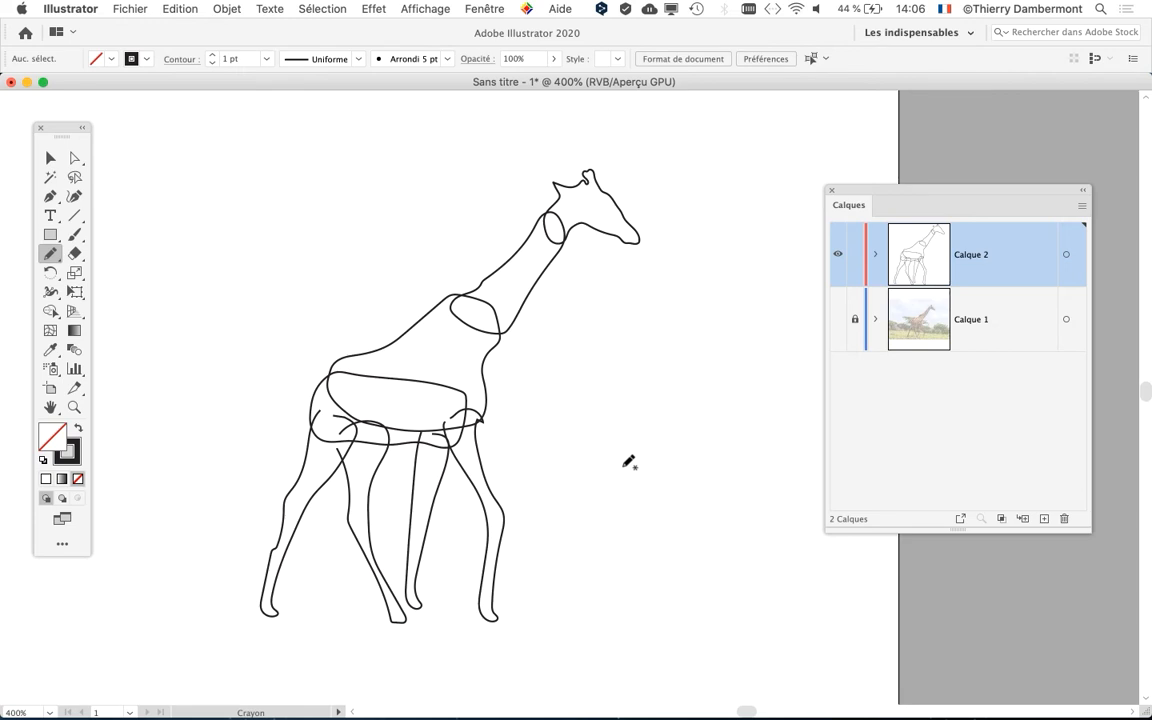
Save the document under the name monogramme-01.ai in the intro 2 illustrator folder, accepting the Illustrator save options.
left_click(138, 8)
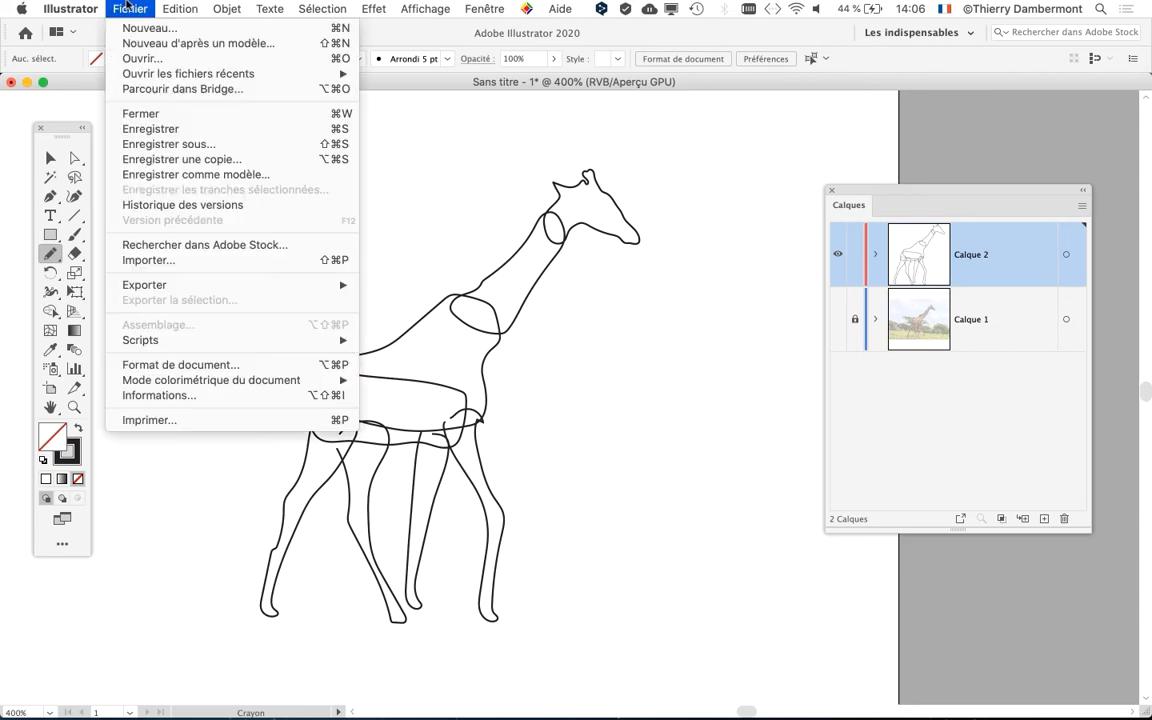
left_click(184, 148)
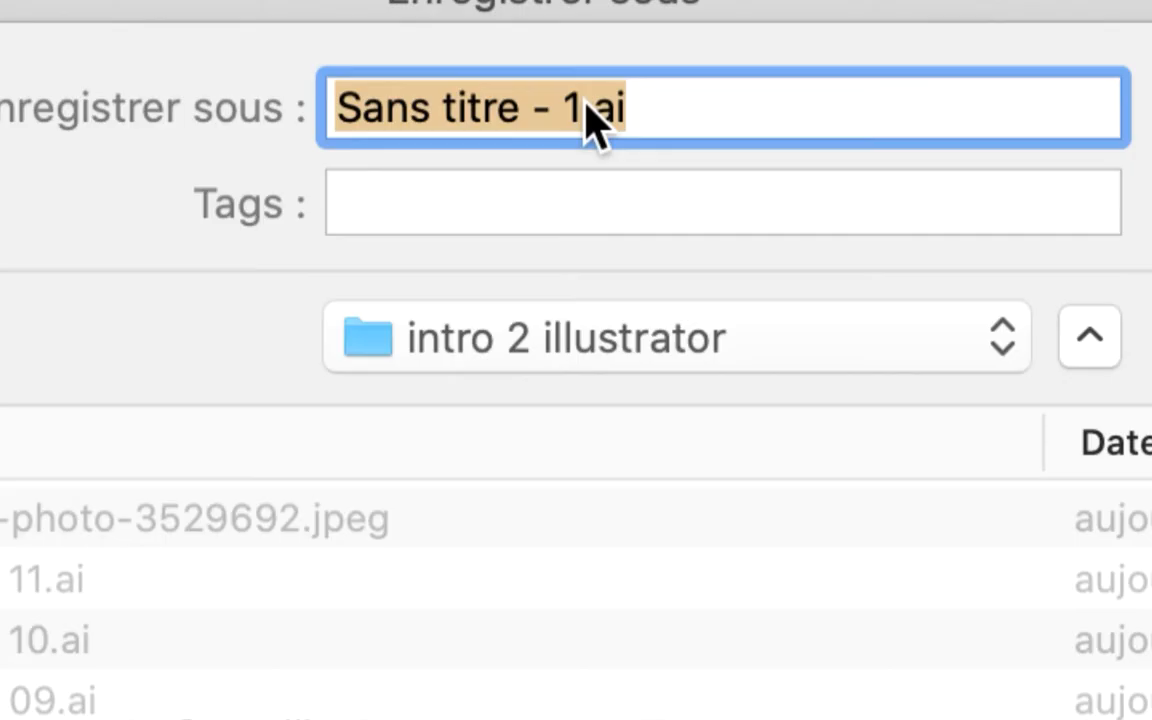
left_click(587, 103)
double_click(572, 108)
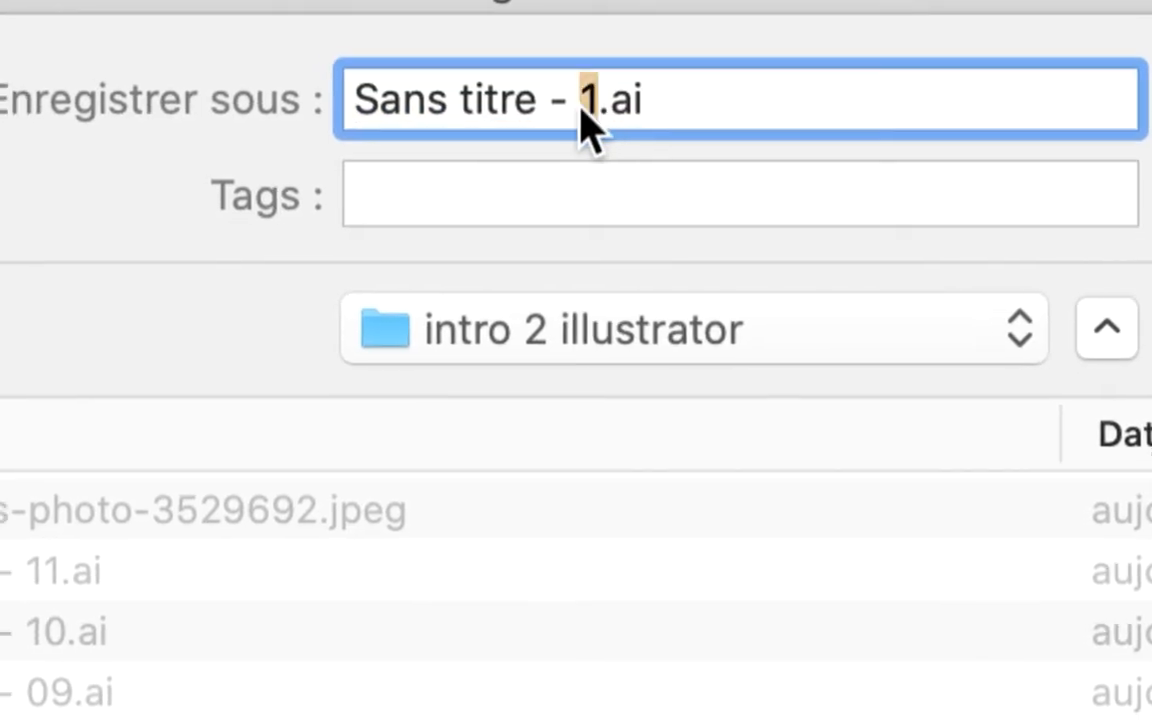
left_click_drag(581, 108, 353, 100)
type("mono")
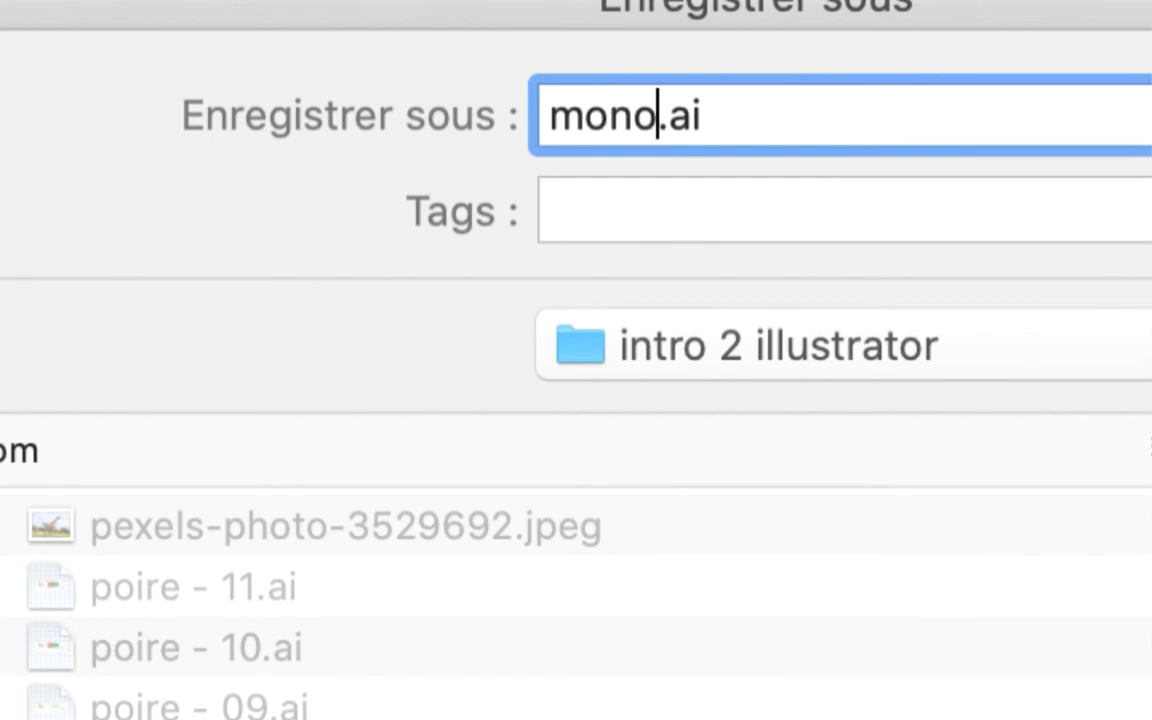
type("gramme-0")
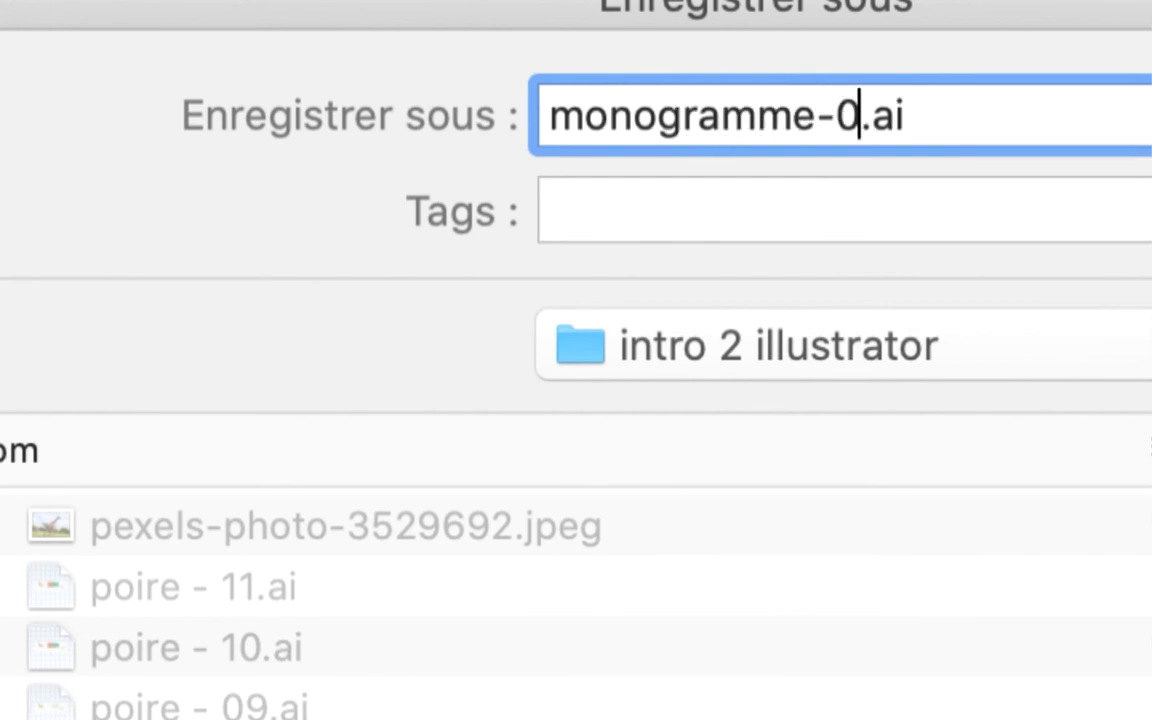
type("1")
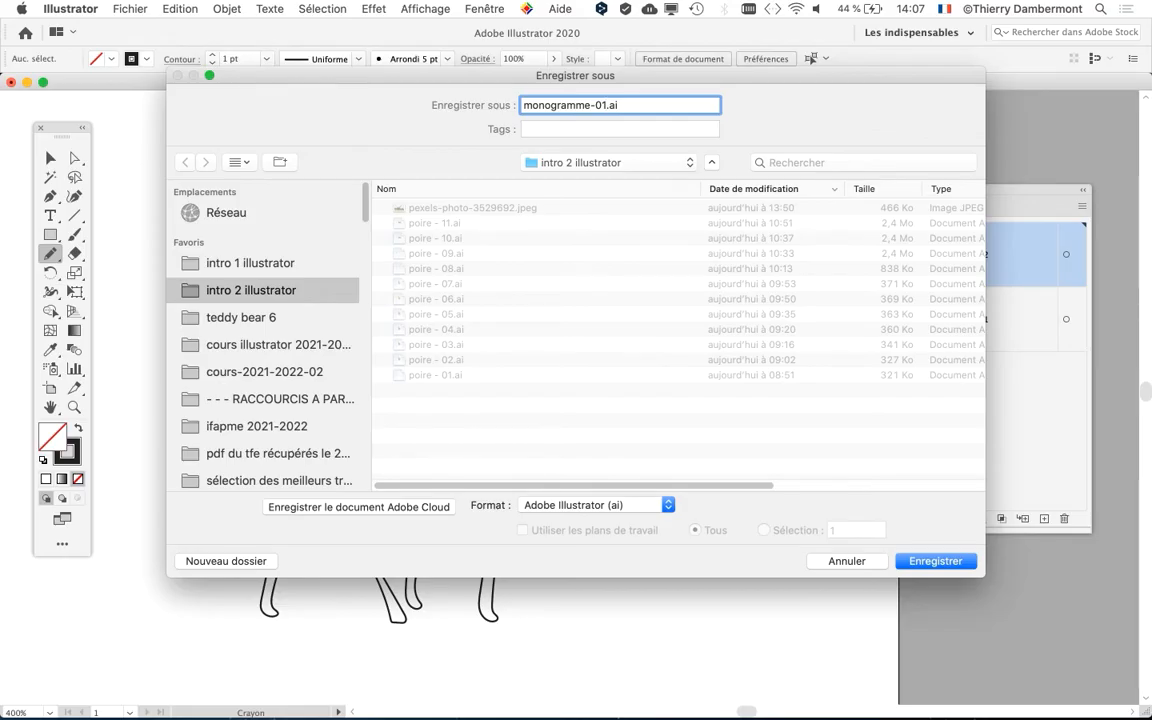
key("Return")
key("Return")
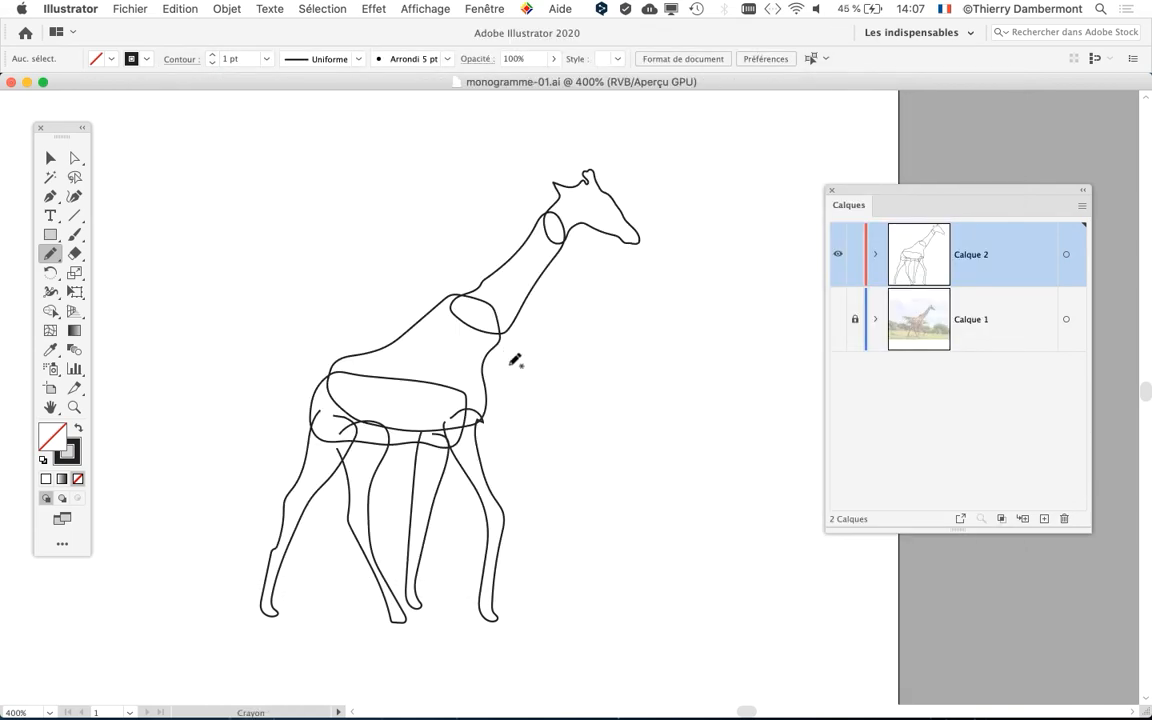
Select the outline of the foremost front leg as a whole path.
scroll(475, 494, "up", 2)
left_click_drag(414, 423, 531, 295)
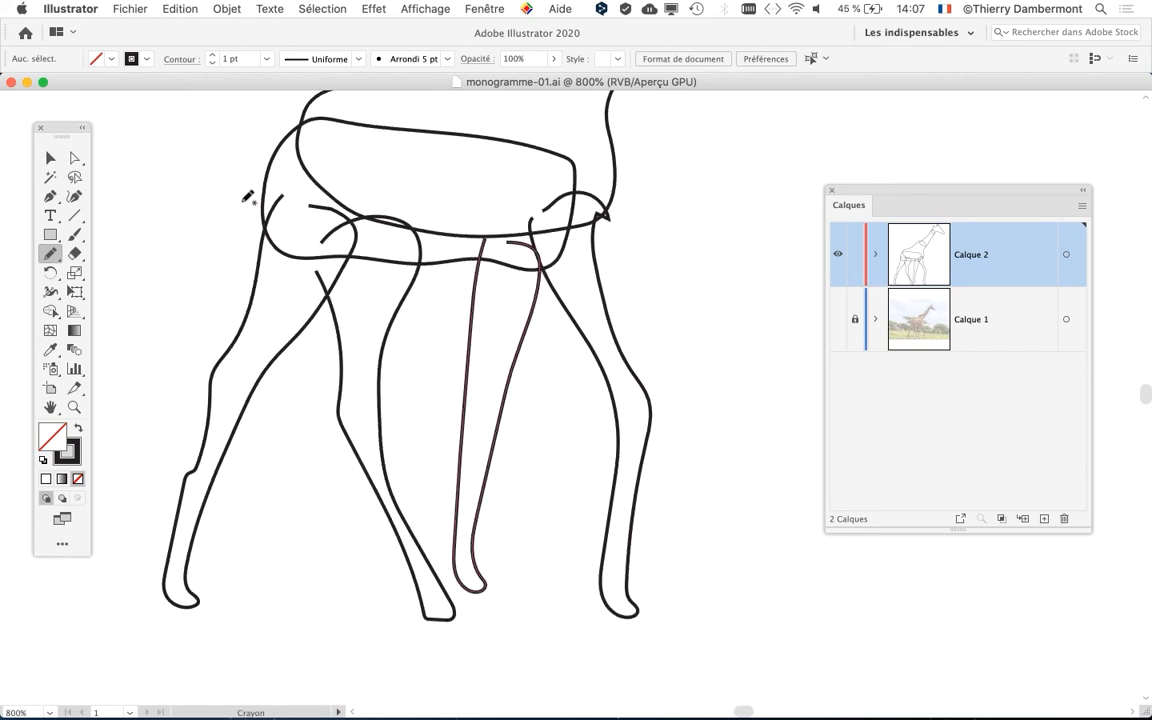
left_click(48, 159)
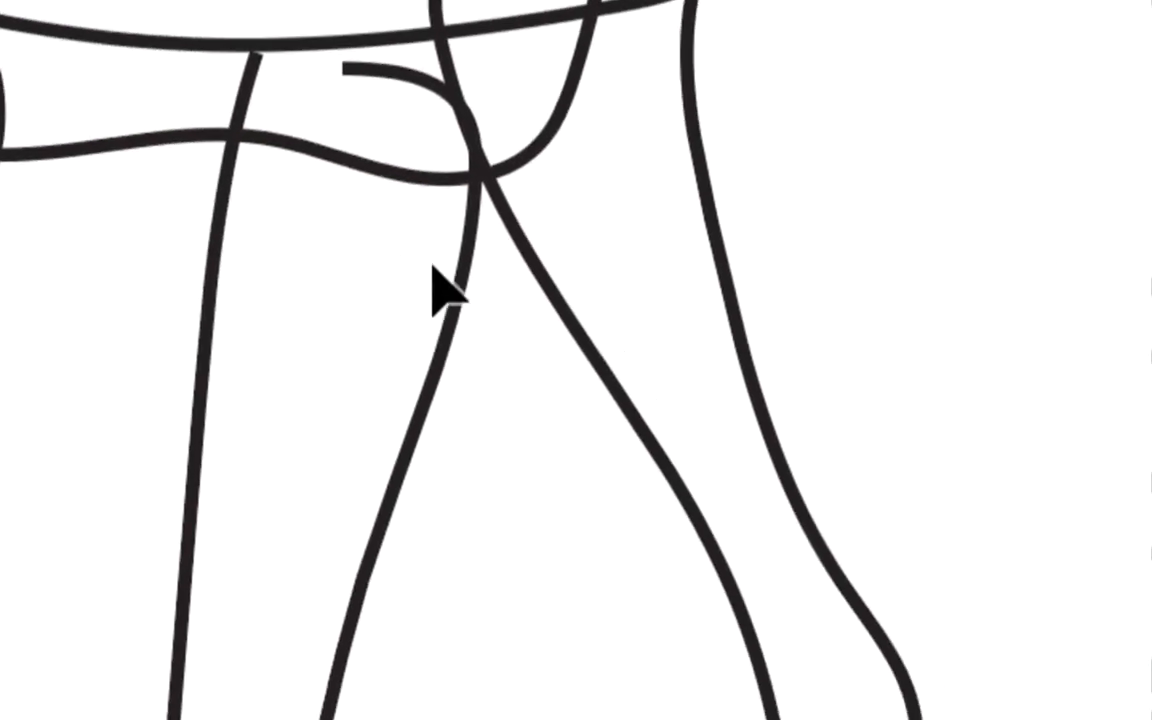
left_click(493, 283)
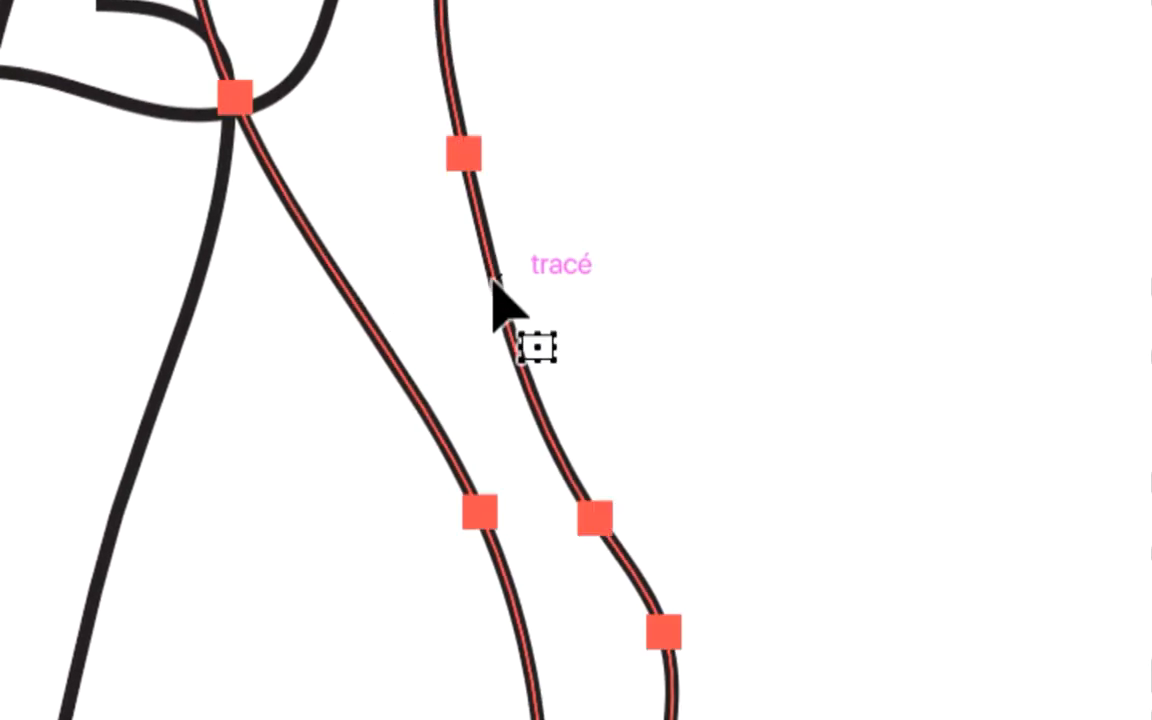
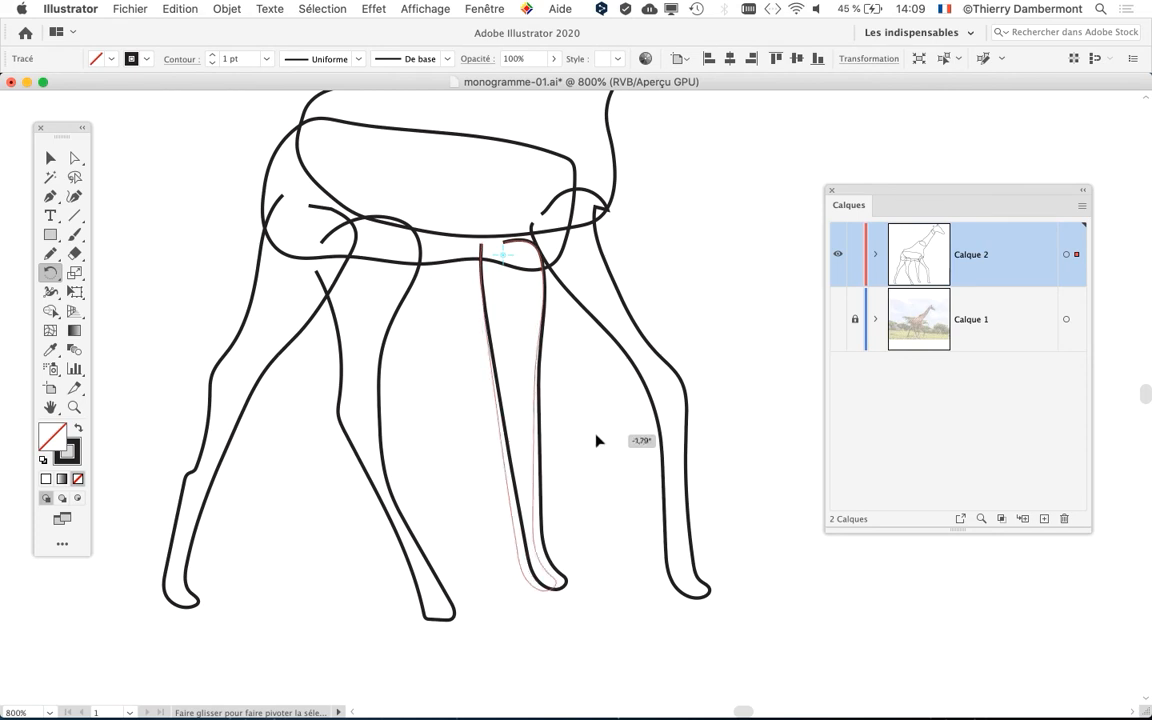
Shift the second front leg forward, nudge the near hind leg up, and move the rearmost hind leg slightly up and forward.
left_click(51, 158)
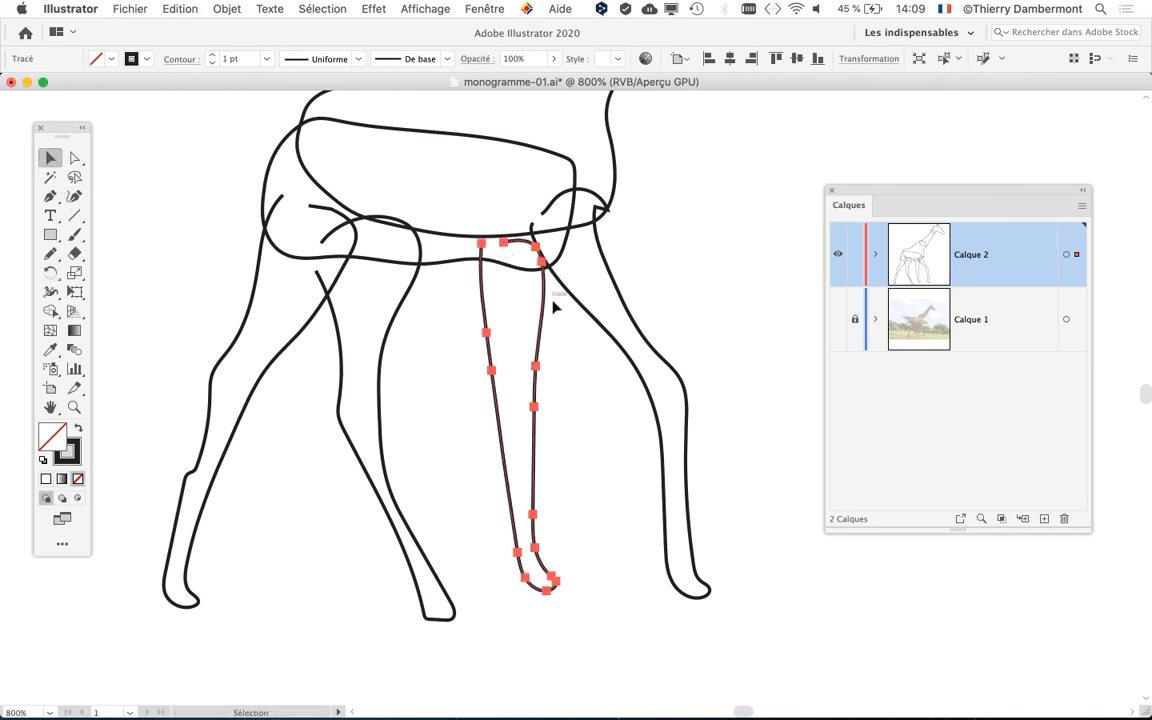
left_click_drag(548, 314, 567, 310)
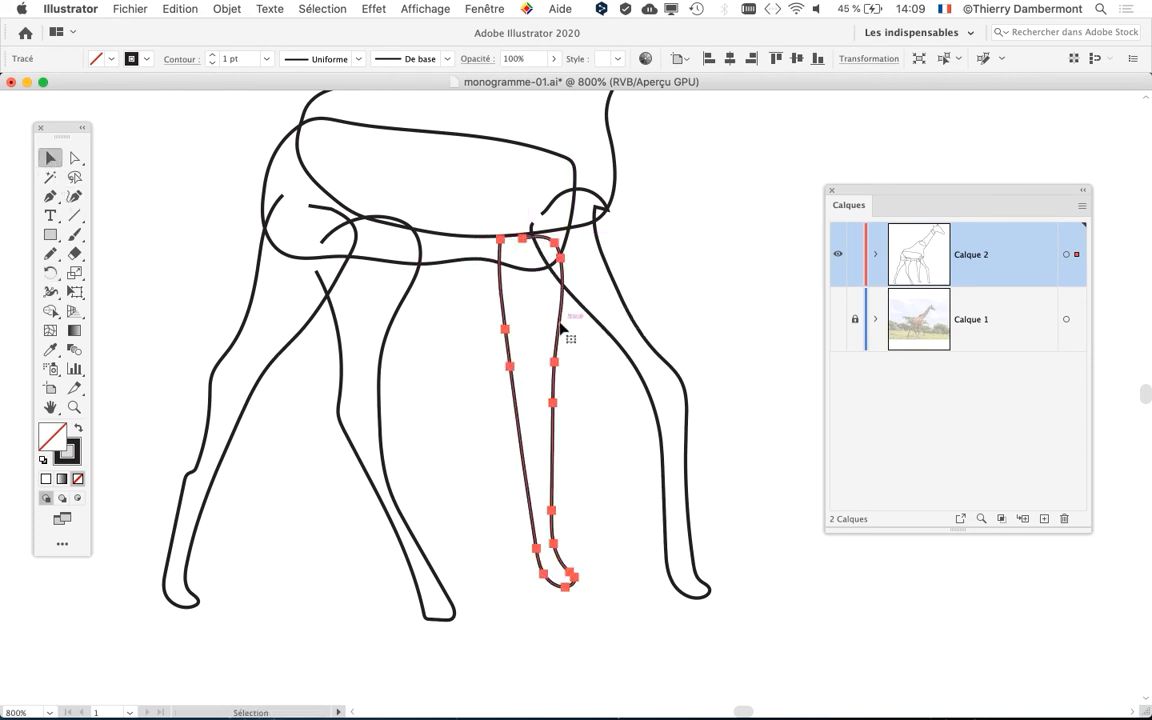
left_click_drag(383, 343, 385, 326)
left_click_drag(290, 354, 303, 342)
scroll(381, 374, "down", 2)
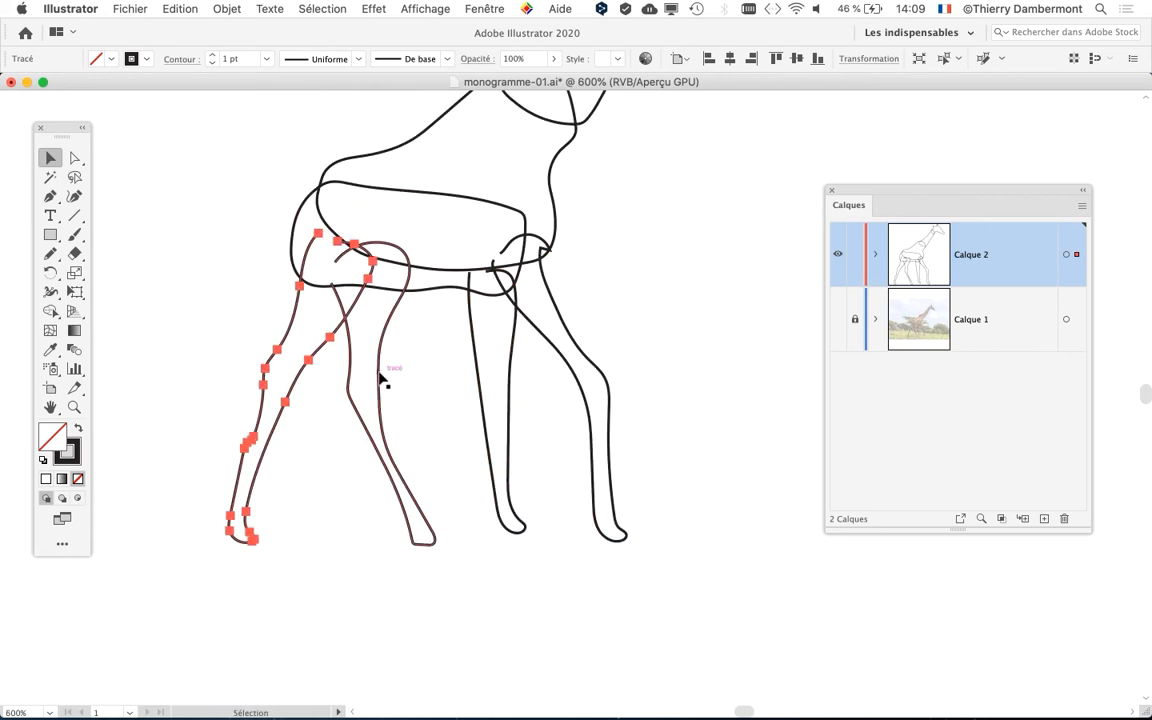
Select the neck outline and nudge it slightly, keeping its ends overlapping the head and the body.
key("space")
left_click_drag(588, 299, 525, 404)
scroll(571, 360, "up", 3)
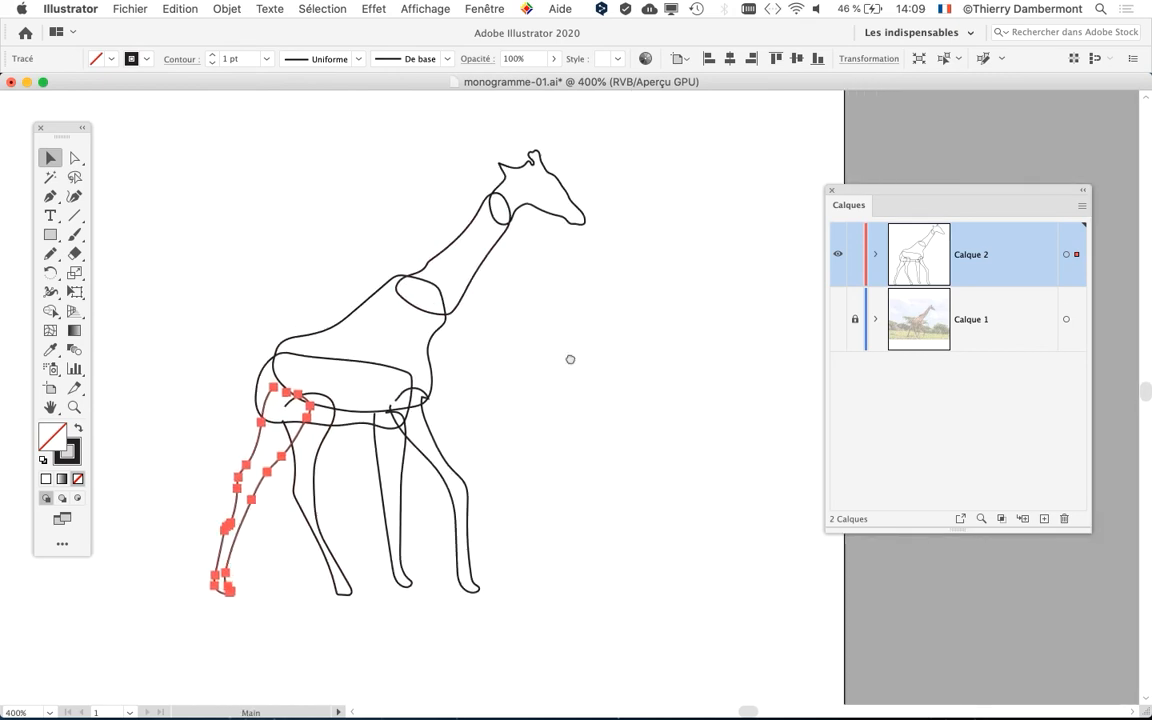
scroll(465, 357, "right", 2)
left_click(407, 293)
left_click_drag(407, 293, 407, 308)
scroll(457, 326, "up", 2)
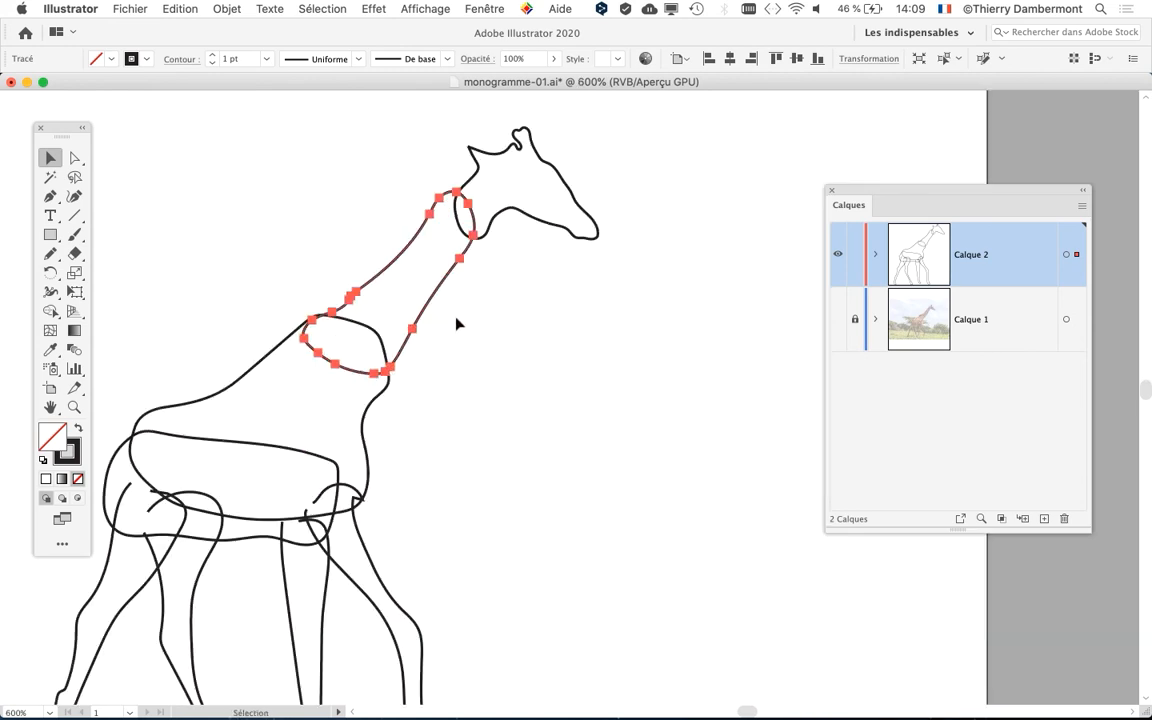
scroll(411, 293, "up", 2)
mouse_move(382, 265)
left_mouse_down()
mouse_move(405, 278)
mouse_move(380, 256)
mouse_move(404, 246)
mouse_move(379, 263)
mouse_move(393, 265)
mouse_move(381, 252)
mouse_move(400, 260)
mouse_move(389, 261)
mouse_move(393, 241)
mouse_move(410, 248)
mouse_move(391, 259)
left_mouse_up()
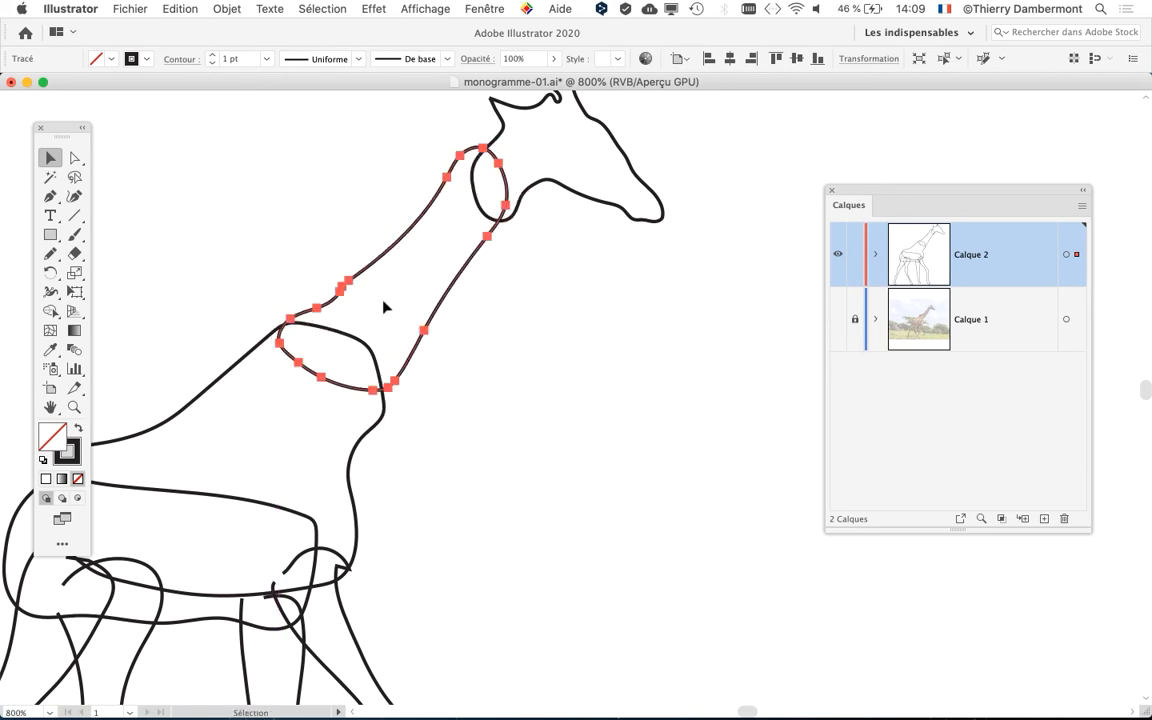
Turn off the smart guides (Repères commentés) and move the head outline up and forward, clear of the neck.
left_click(428, 9)
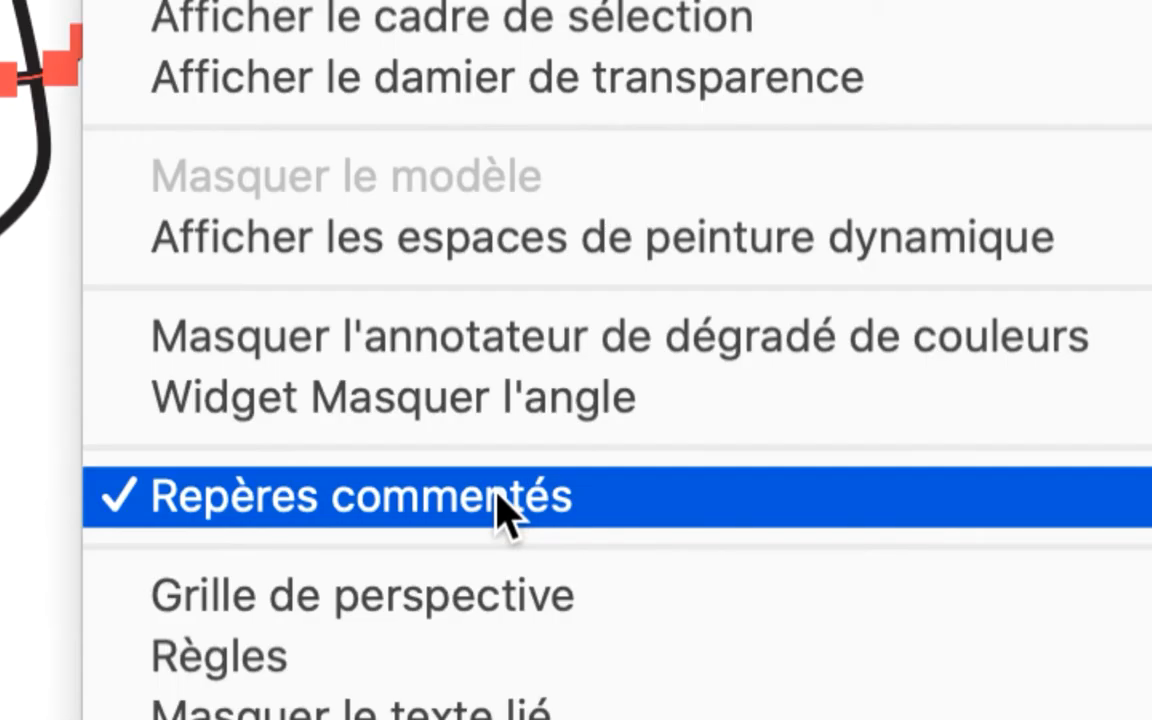
left_click(496, 494)
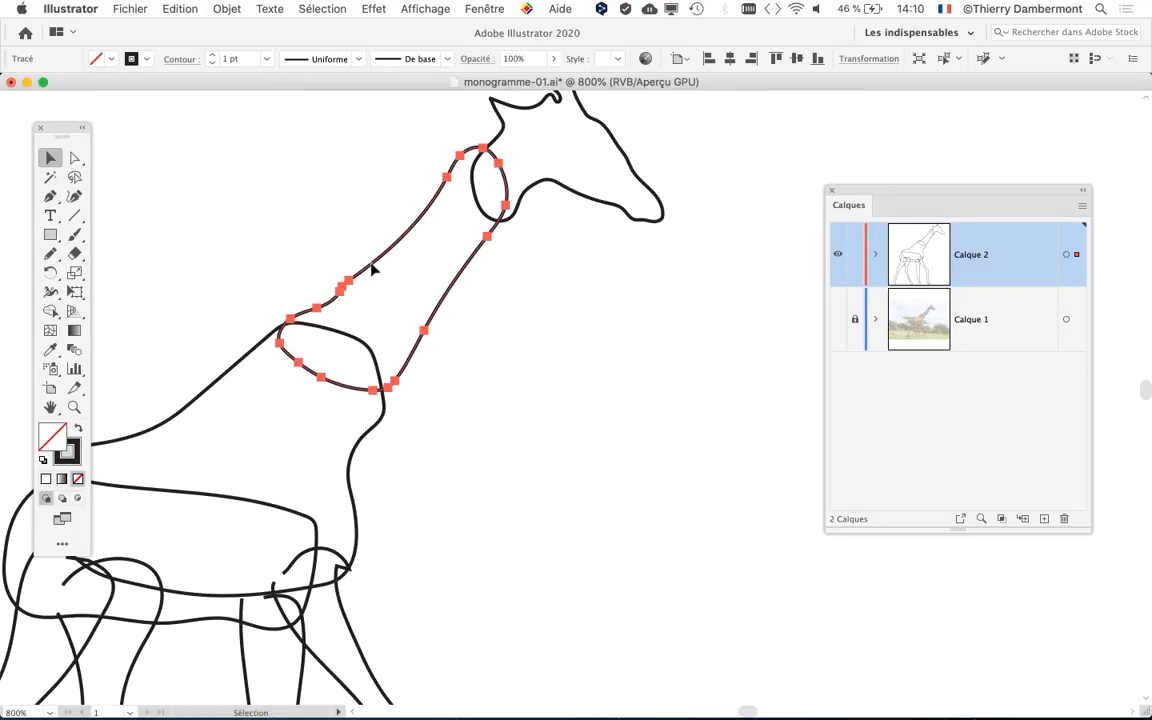
mouse_move(371, 268)
left_mouse_down()
mouse_move(375, 229)
mouse_move(404, 244)
mouse_move(370, 266)
left_mouse_up()
left_click_drag(545, 283, 522, 440)
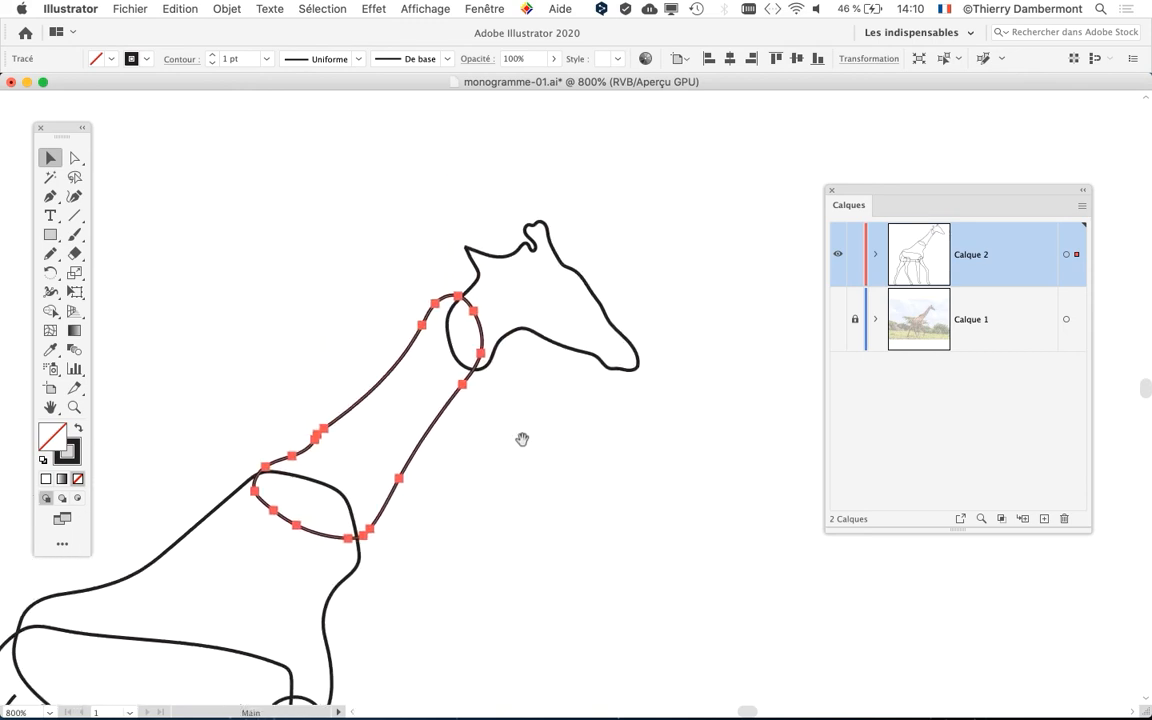
left_click_drag(552, 247, 568, 177)
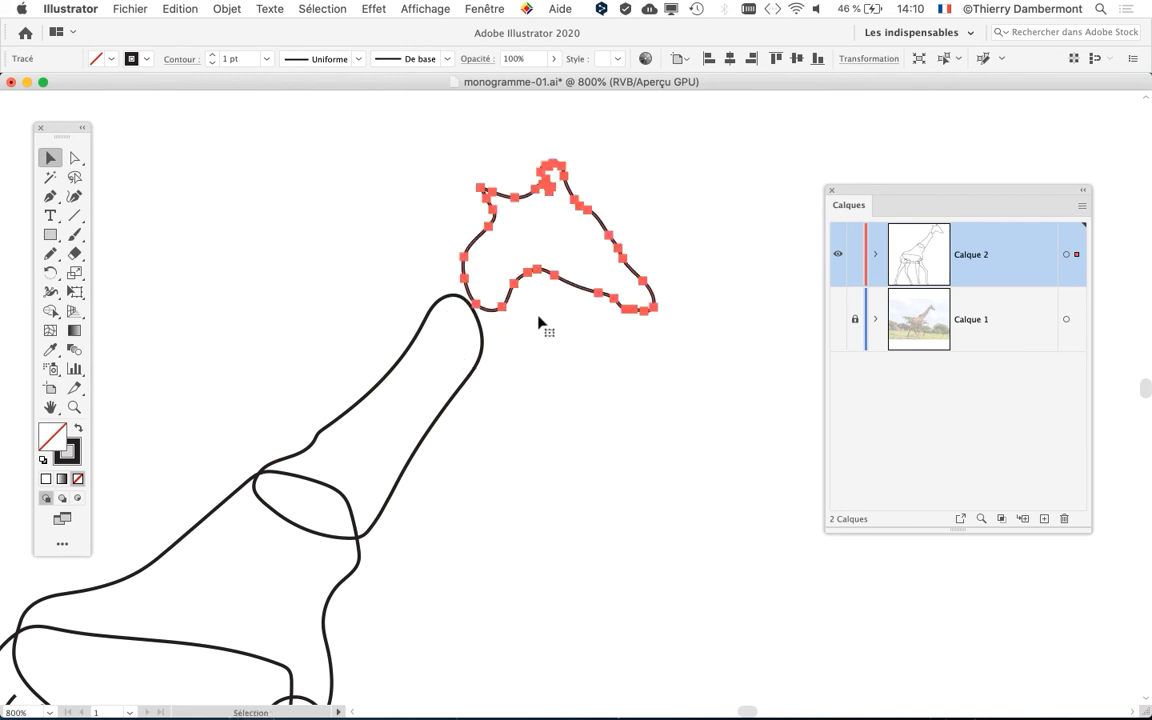
Enlarge the neck outline with Free Transform until it overlaps both the raised head and the shoulder end of the body.
left_click(421, 338)
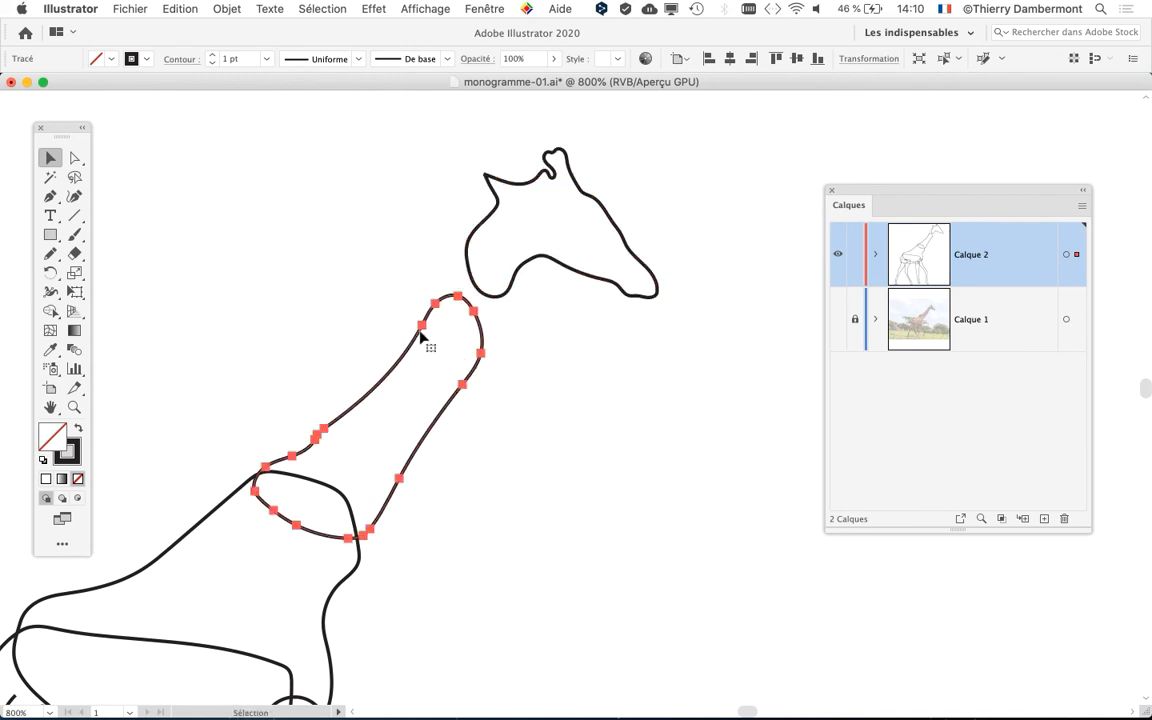
left_click(81, 296)
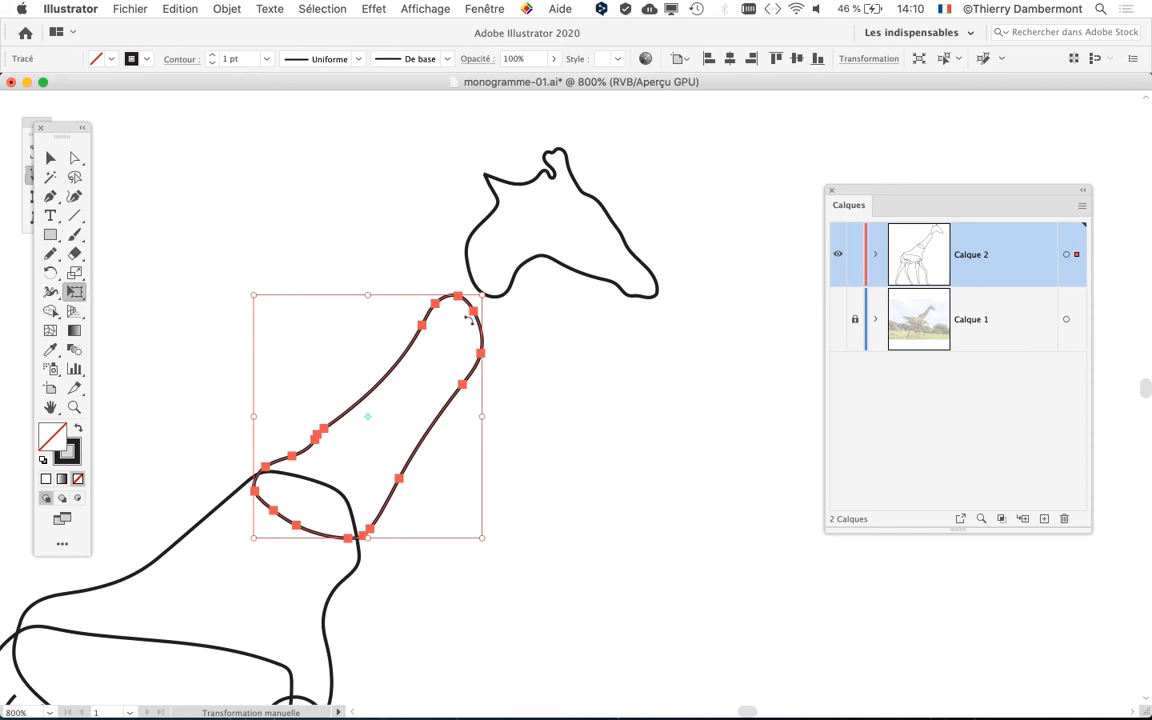
left_click_drag(483, 294, 515, 232)
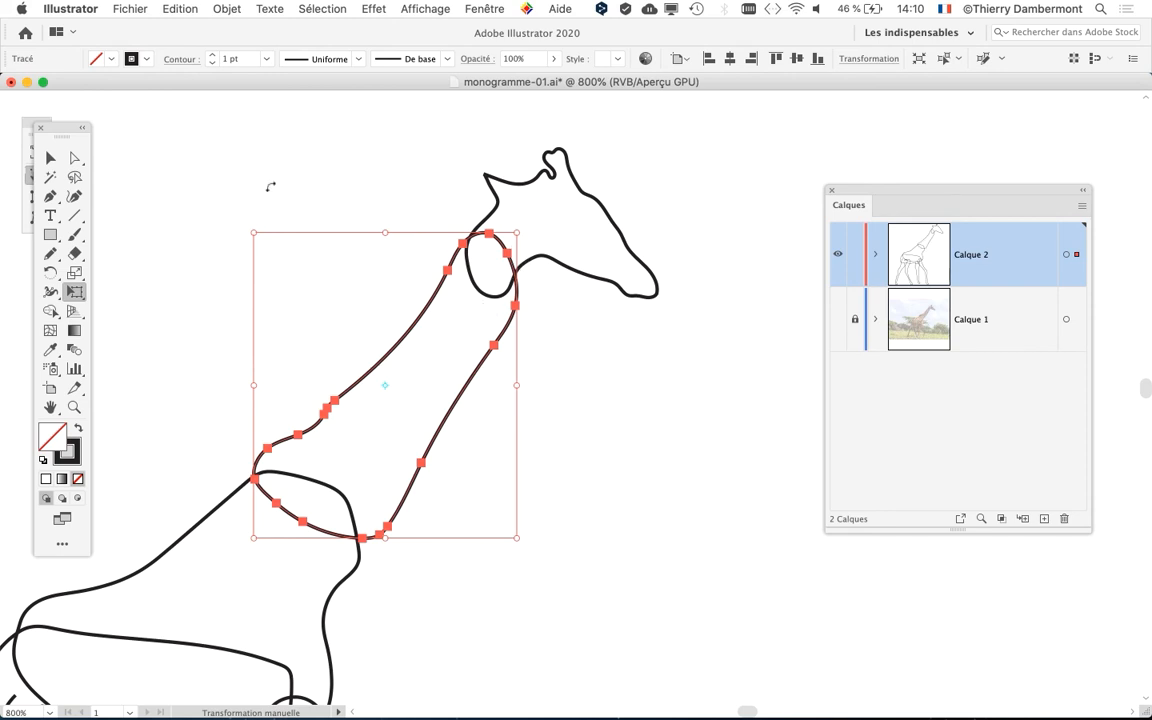
left_click_drag(255, 386, 265, 384)
left_click_drag(265, 536, 243, 569)
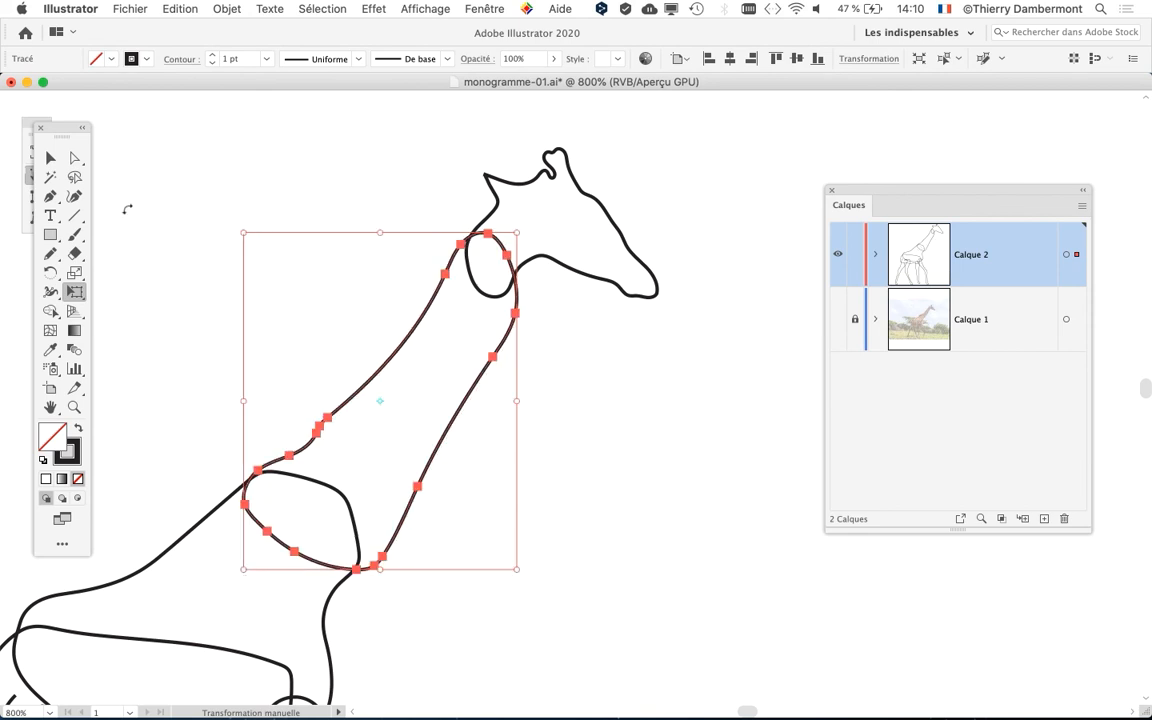
Redraw the neck's front edge and its lower end with the Pencil tool on the selected path.
left_click(50, 253)
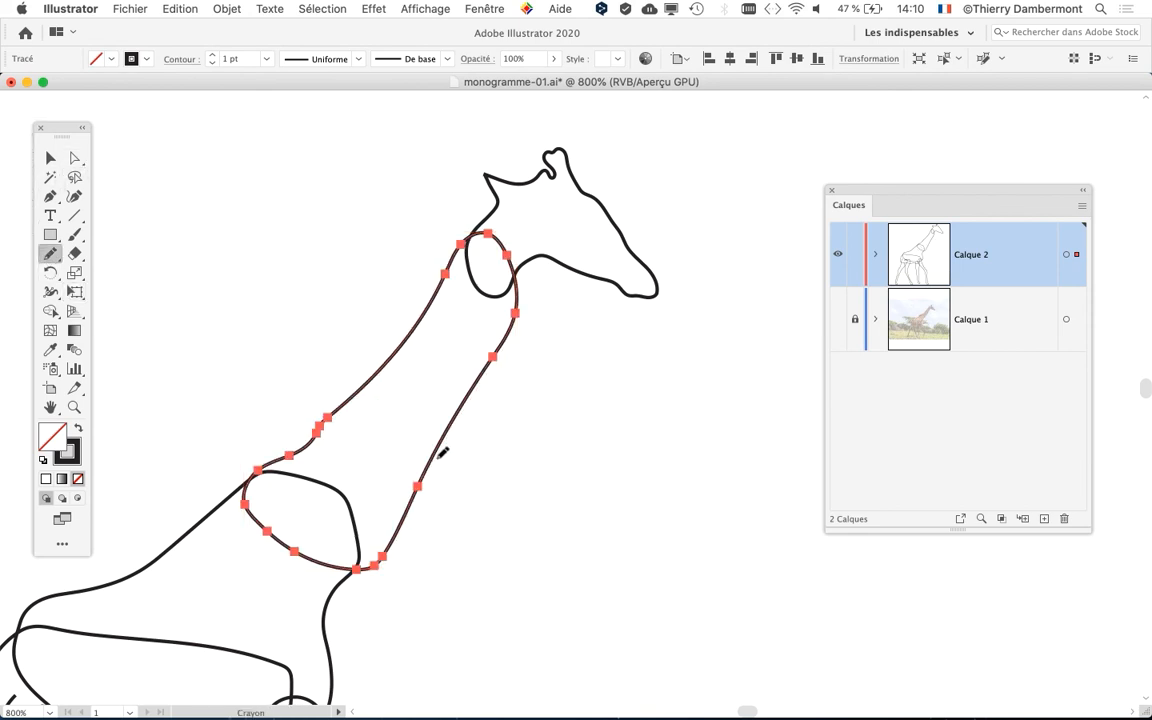
mouse_move(416, 488)
left_mouse_down()
mouse_move(350, 574)
mouse_move(290, 520)
mouse_move(284, 534)
left_mouse_up()
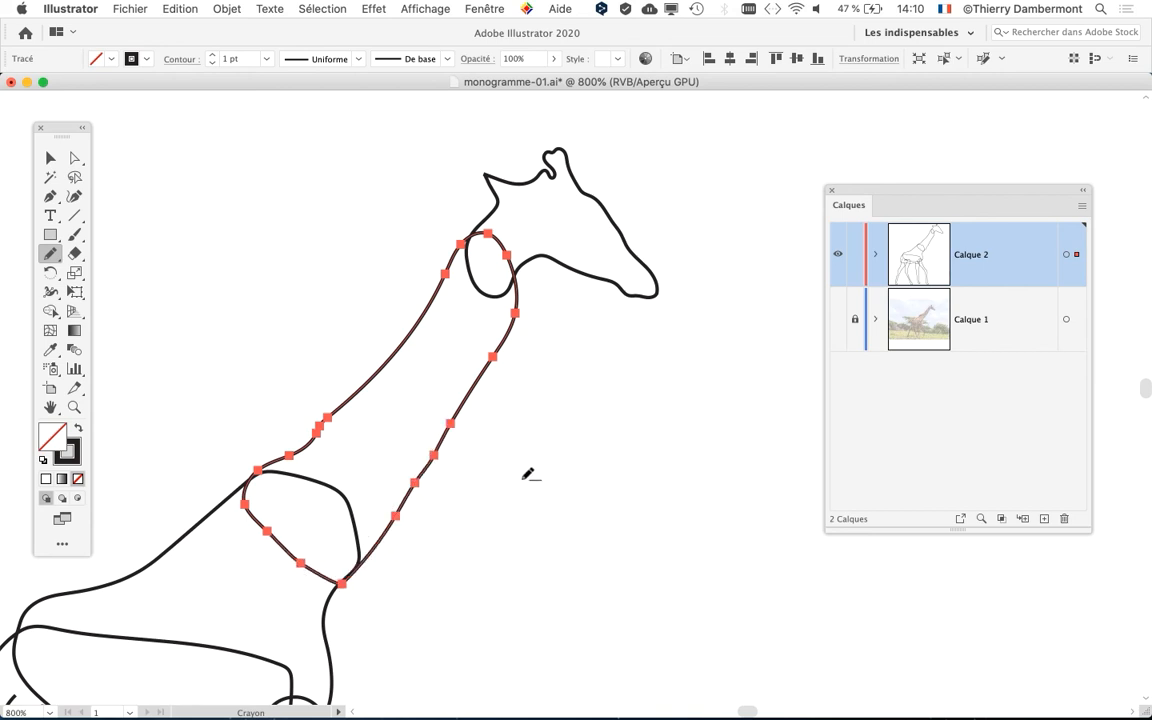
left_click_drag(474, 391, 508, 294)
Show the photo layer Calque 1 briefly to examine the giraffe's hindquarters, and hide it again.
key("super+minus")
key("super+minus")
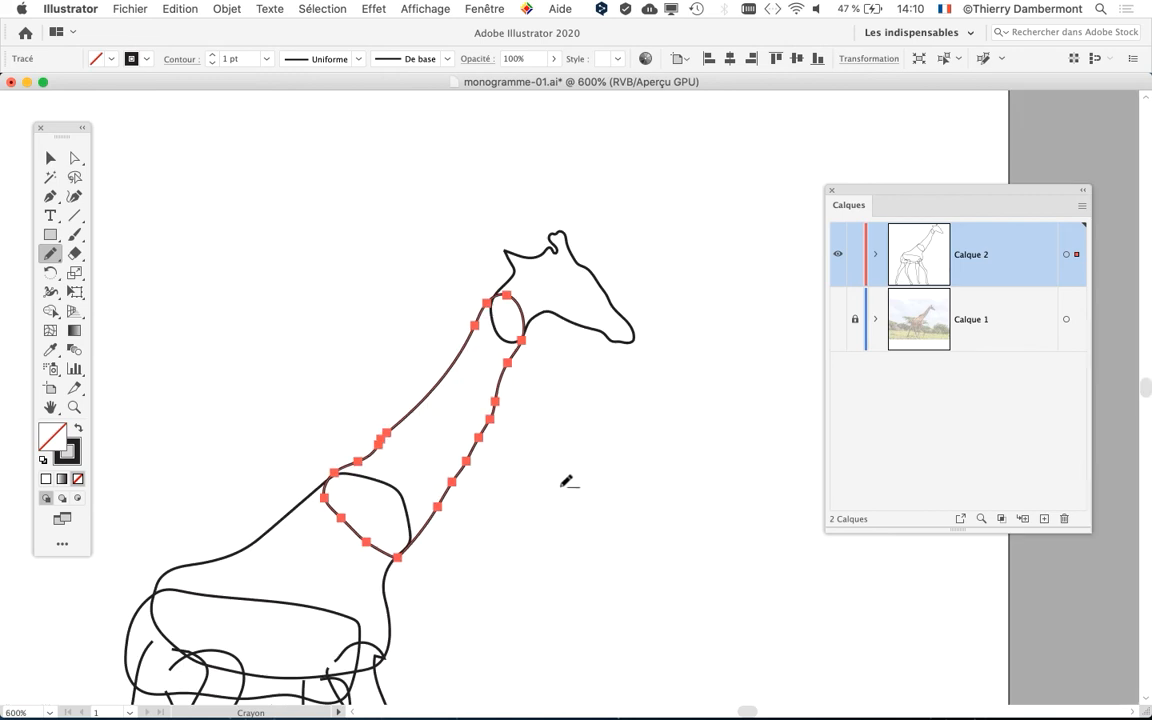
left_click_drag(553, 498, 581, 357)
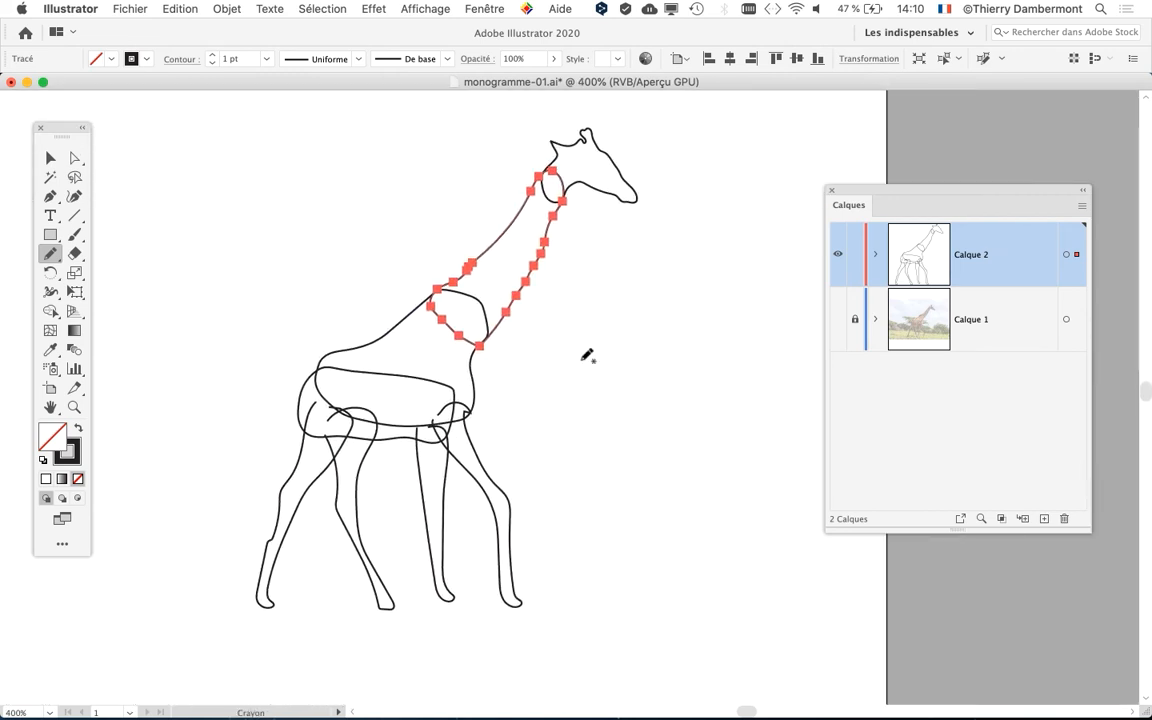
scroll(365, 391, "up", 2)
scroll(370, 398, "down", 2)
scroll(504, 416, "up", 2)
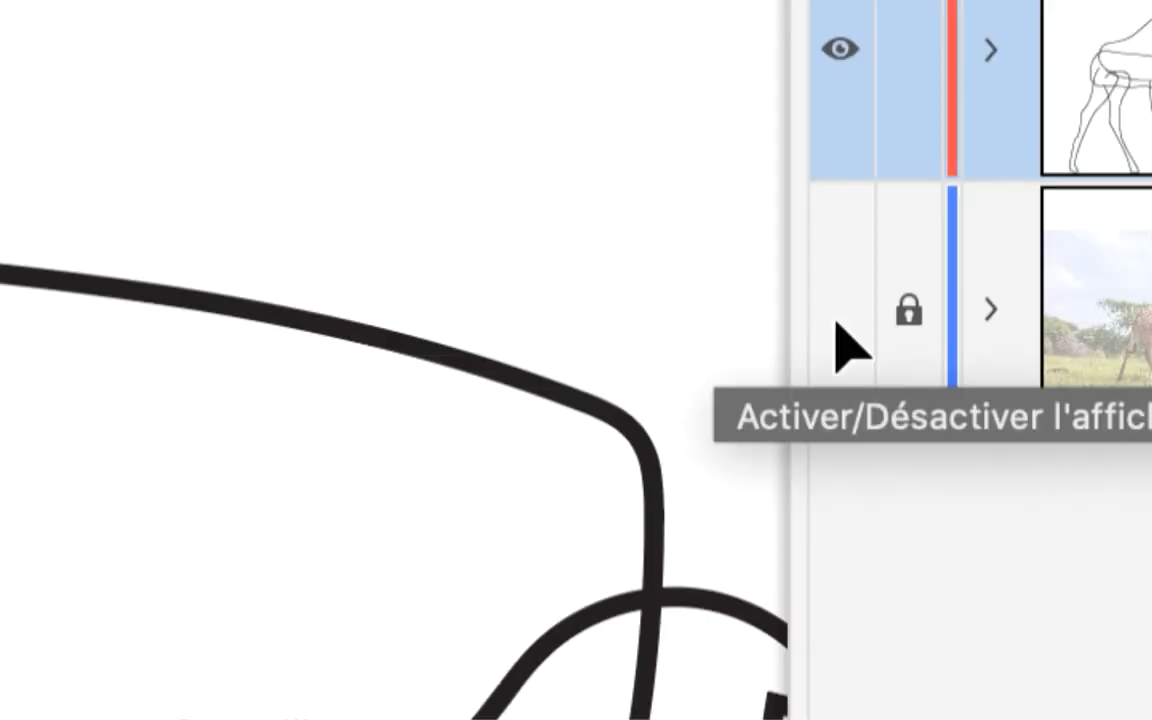
left_click(842, 312)
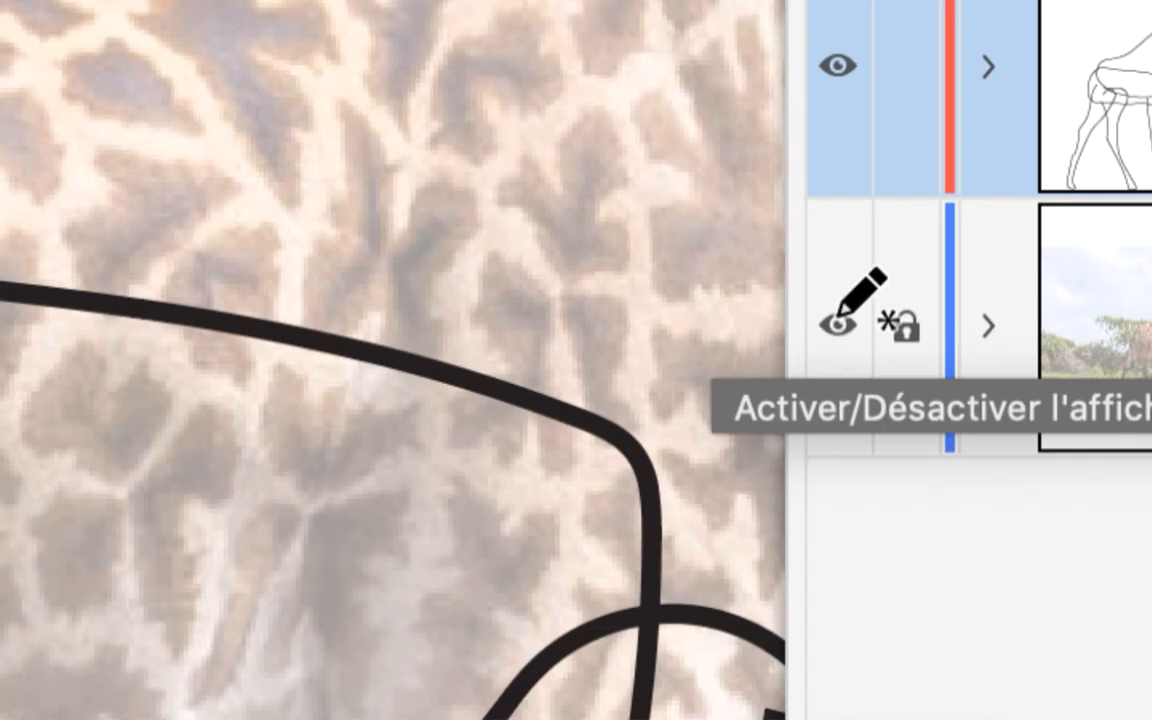
left_click(838, 322)
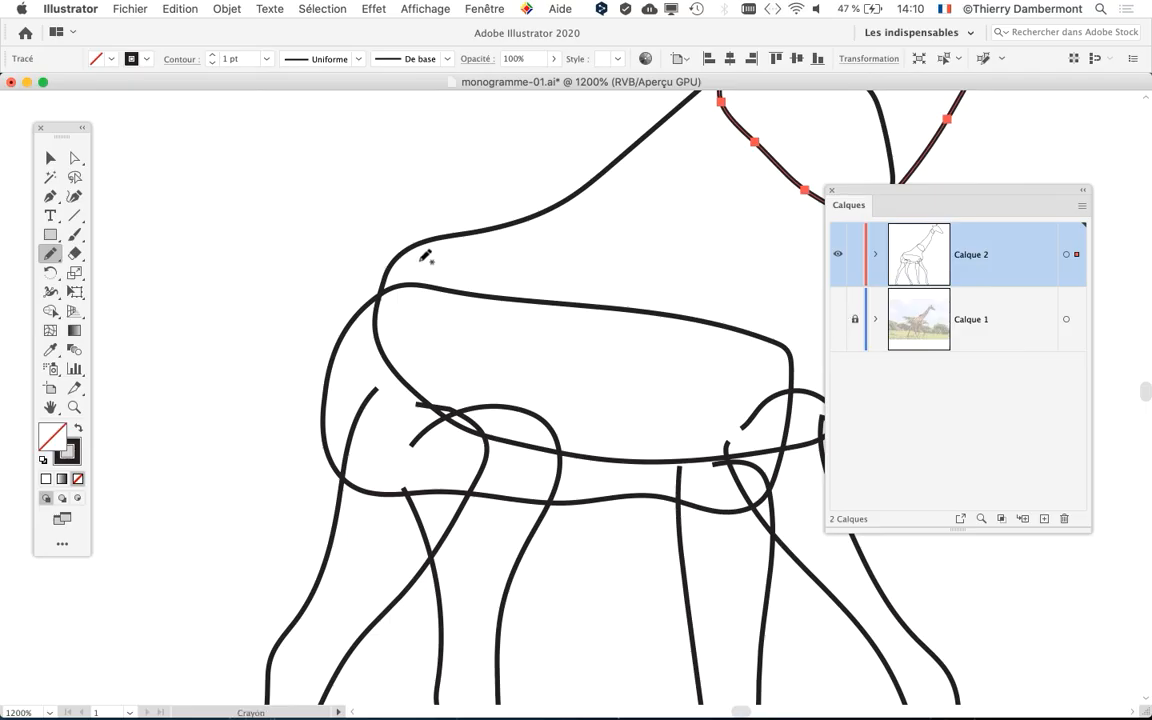
Draw a tail extending backward from the rump with the Pencil tool, overlapping the body outline, and switch to the Selection tool.
mouse_move(418, 260)
left_mouse_down()
mouse_move(265, 311)
mouse_move(237, 296)
mouse_move(227, 319)
mouse_move(317, 320)
mouse_move(409, 283)
left_mouse_up()
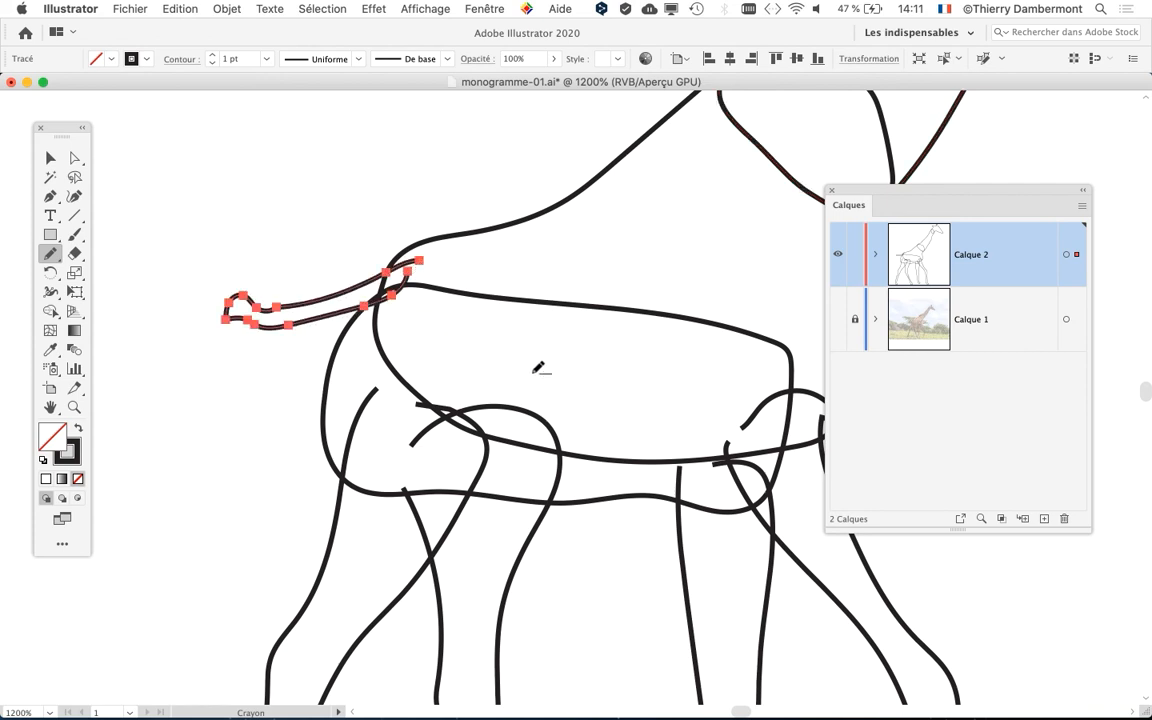
scroll(542, 373, "down", 3)
scroll(542, 373, "right", 3)
scroll(542, 373, "up", 1)
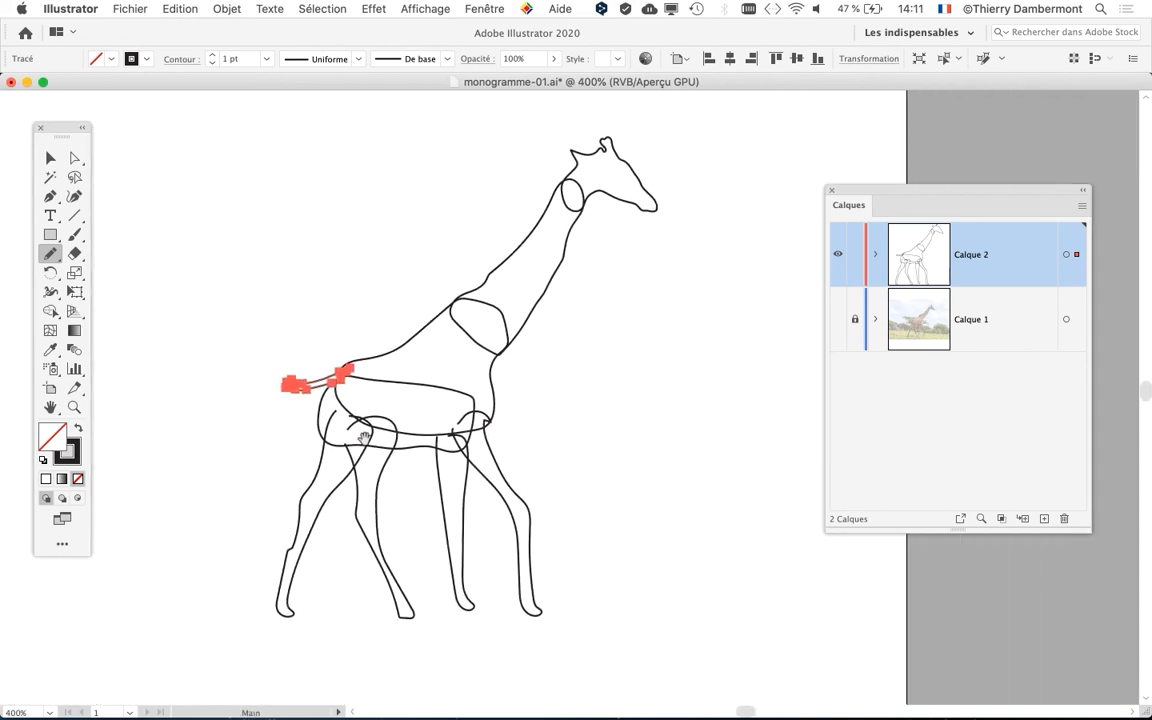
left_click(50, 157)
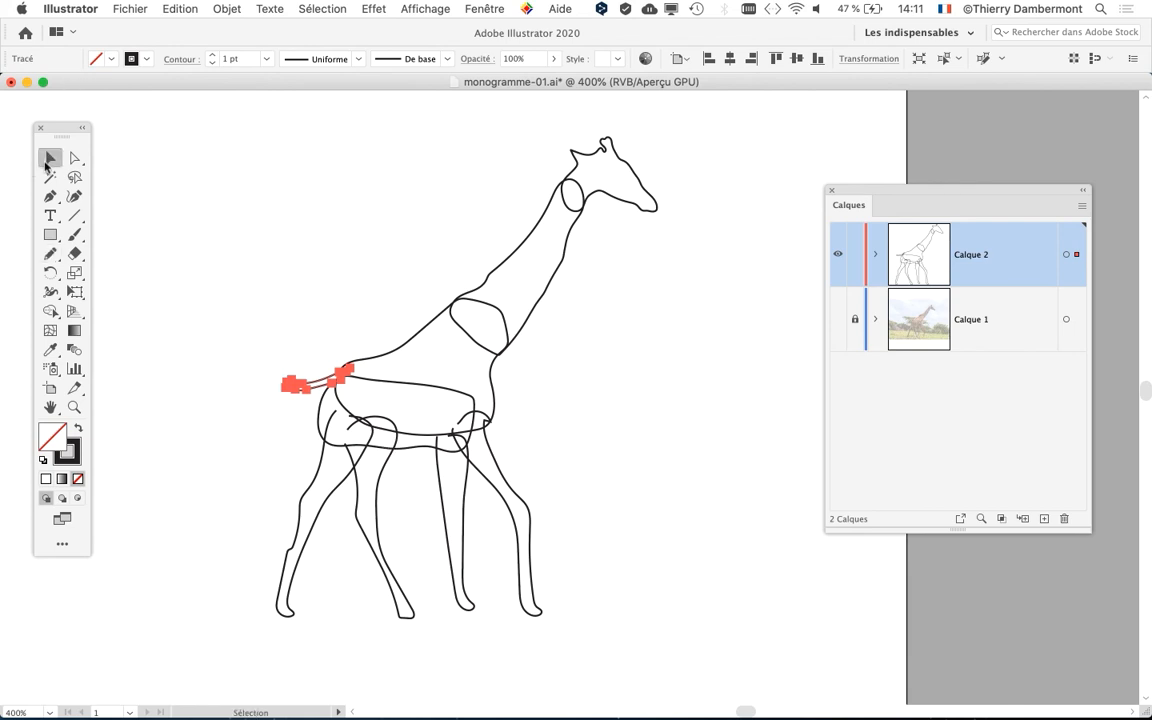
Deselect the tail and save the document under the new name monogramme-02.ai in the intro 2 illustrator folder.
left_click(209, 172)
left_click(138, 8)
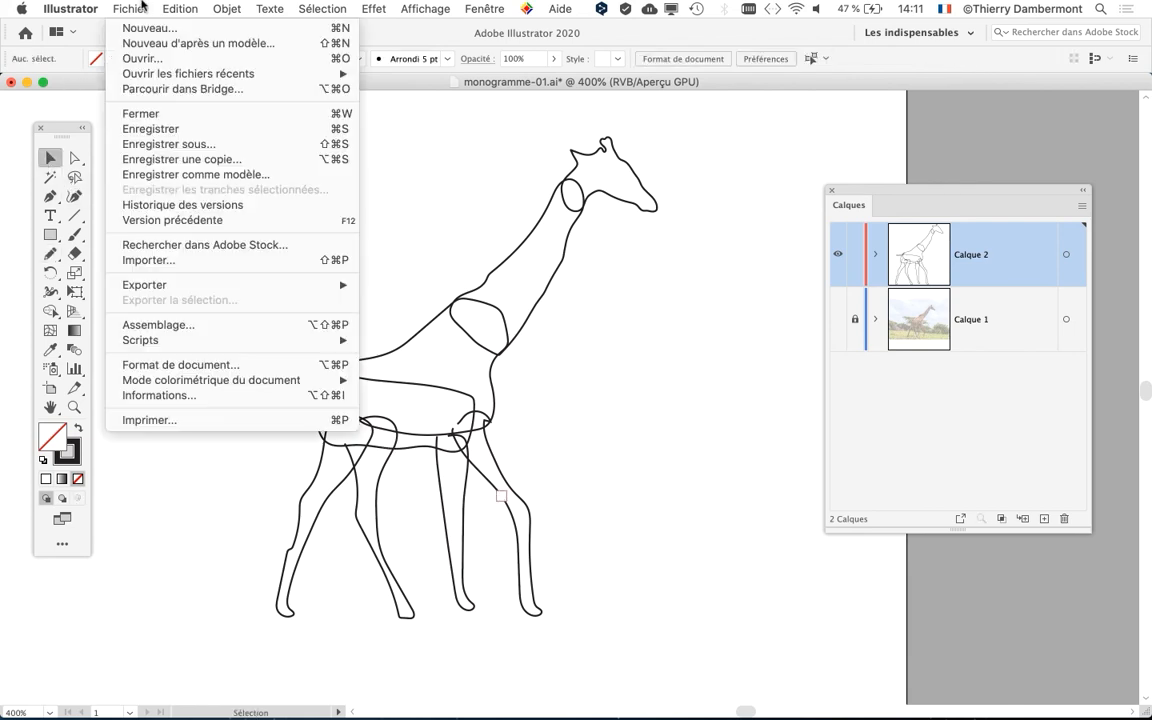
left_click(170, 144)
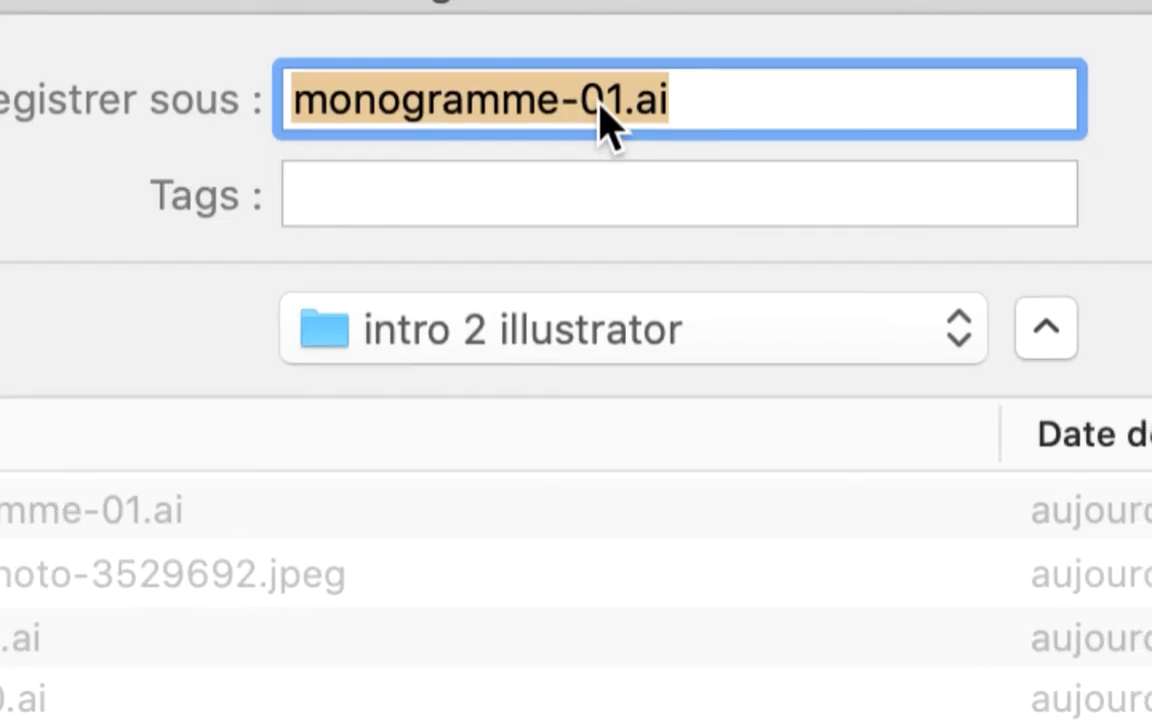
left_click(601, 106)
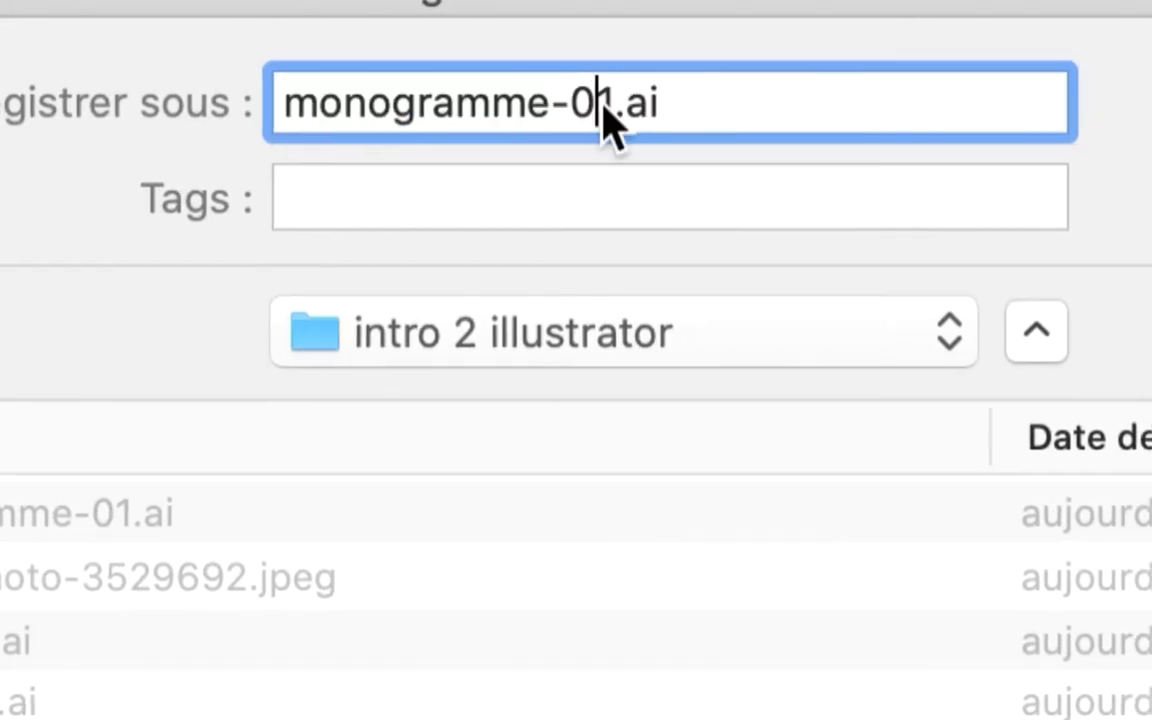
key("shift+Right")
type("2")
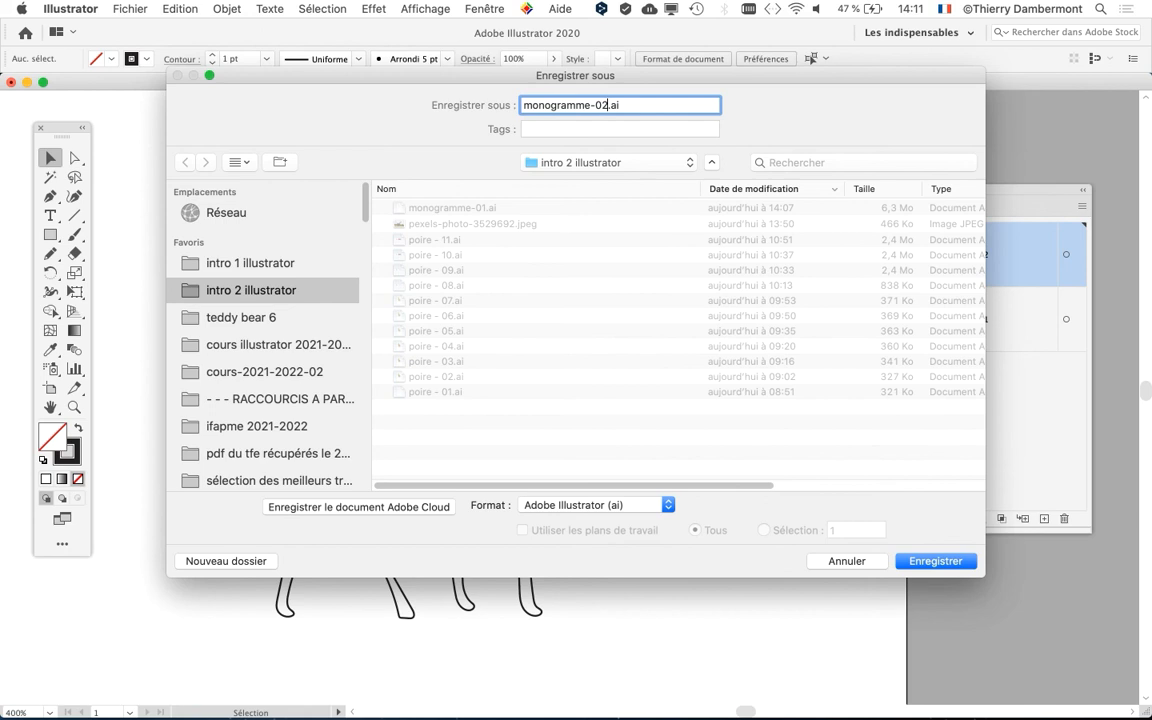
key("Return")
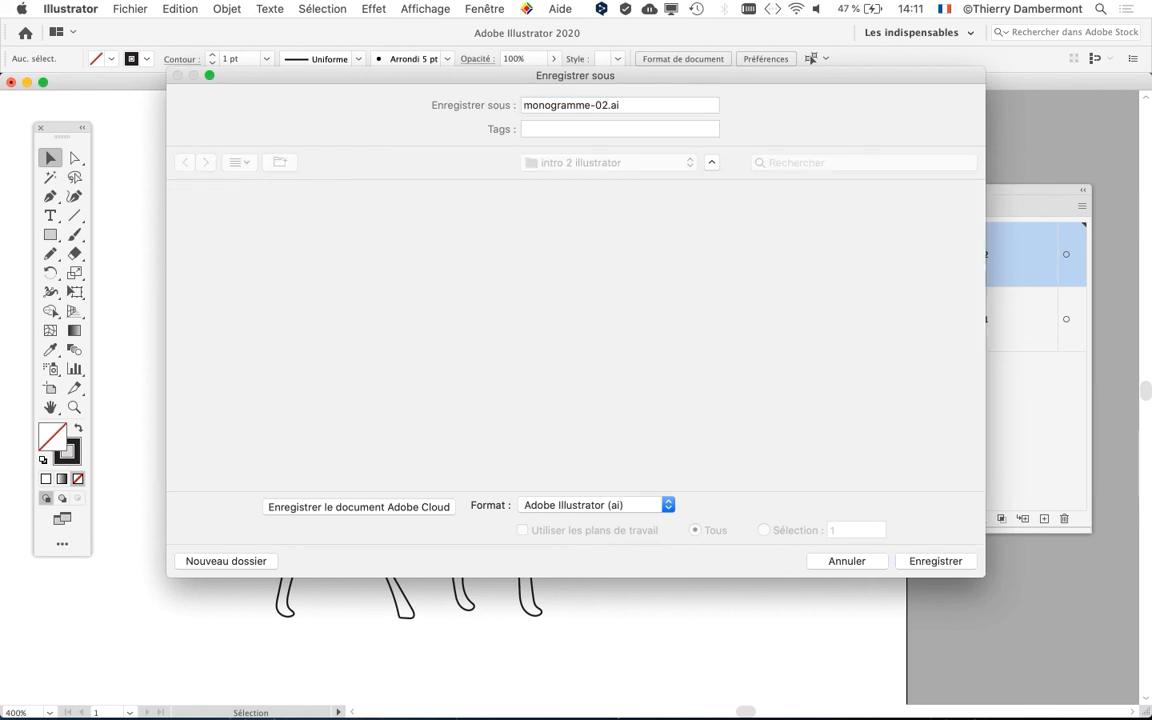
key("Return")
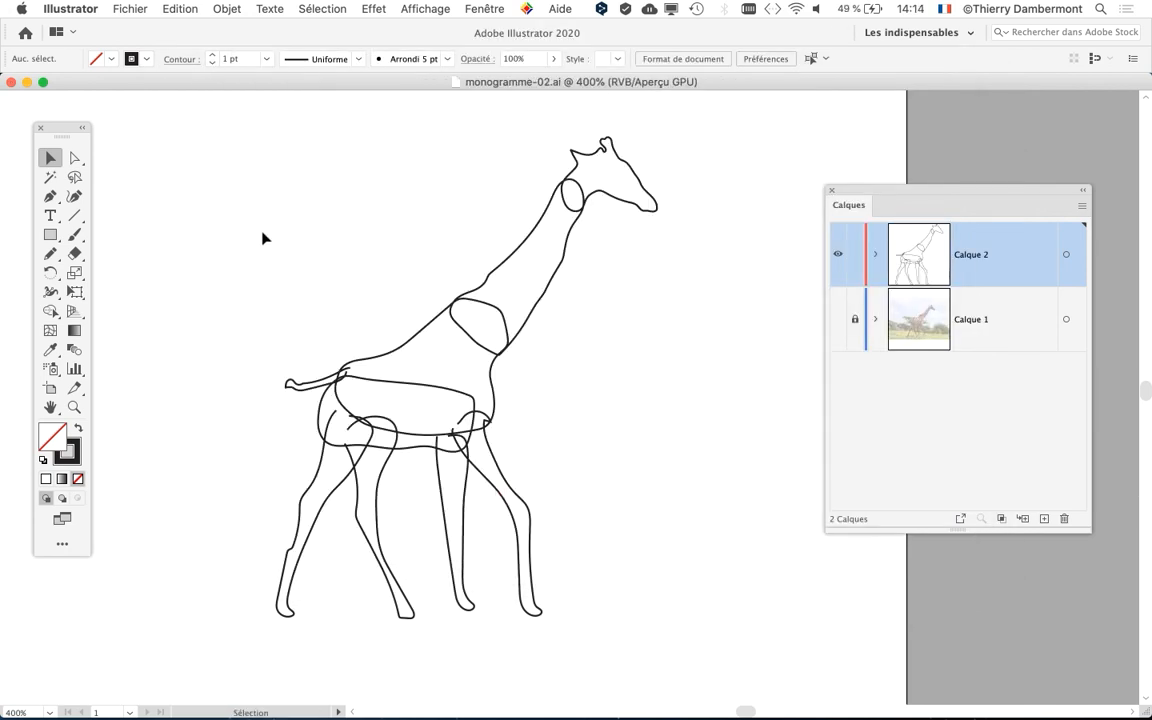
Select all the giraffe outlines and merge them into a single silhouette with the Pathfinder Unite (Réunion) shape mode.
key("super")
key("super+a")
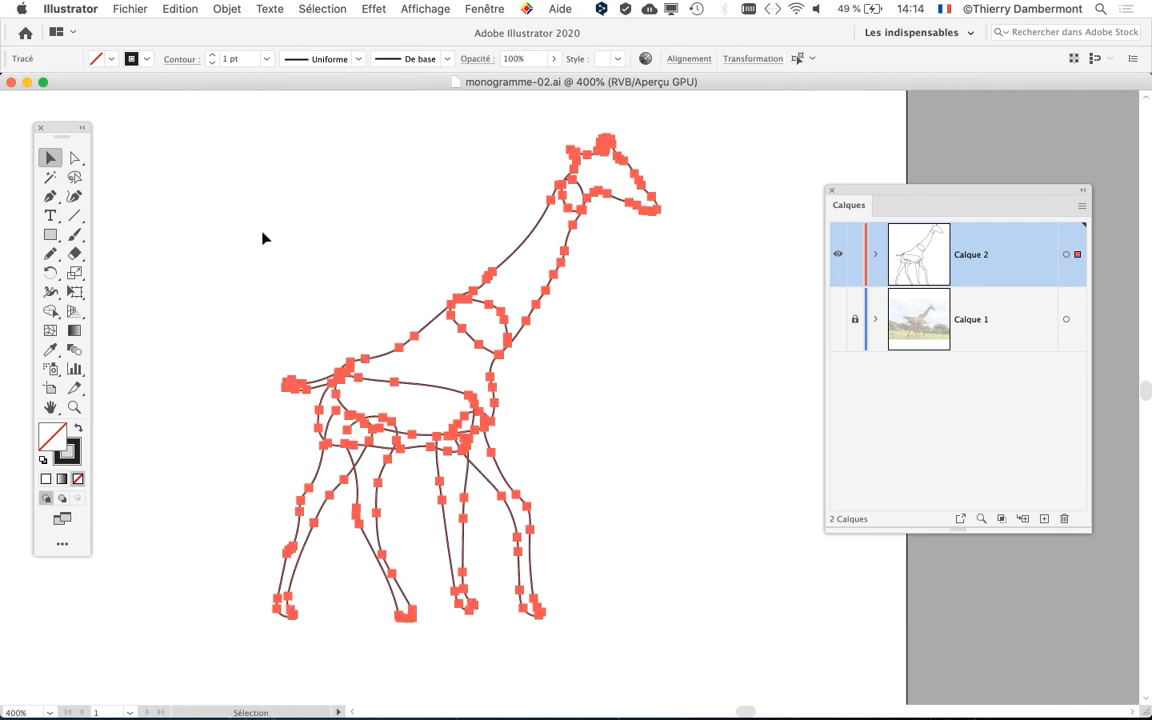
left_click_drag(252, 249, 136, 243)
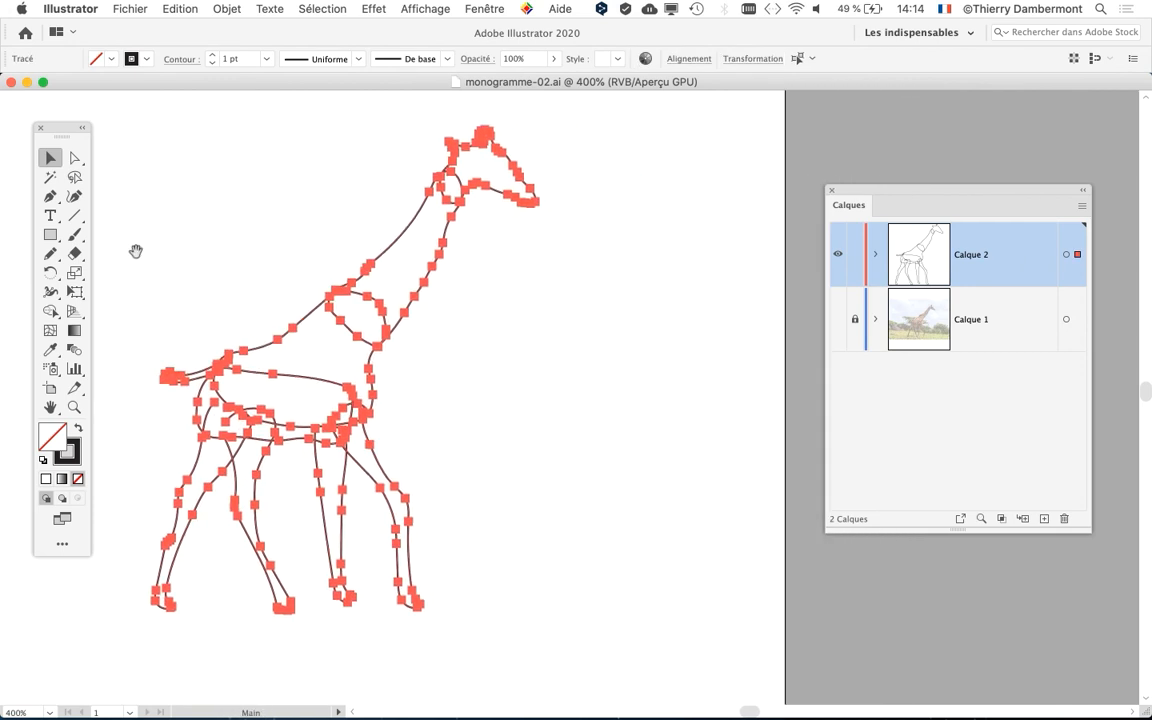
left_click(484, 9)
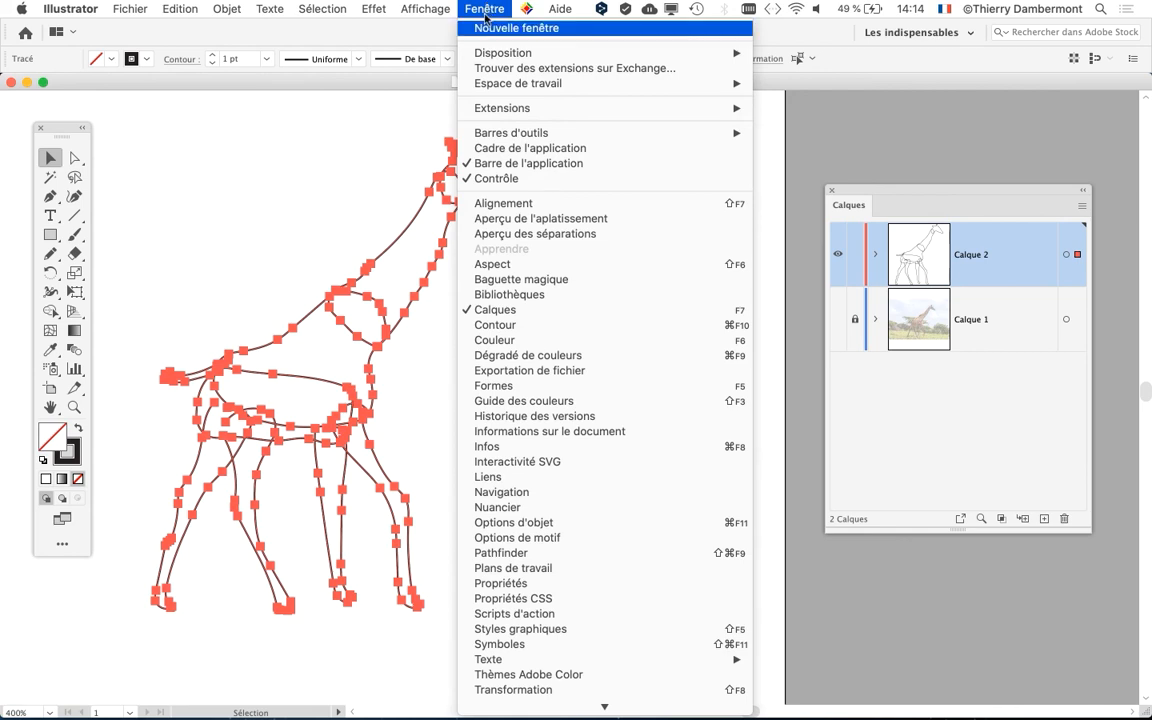
left_click(505, 552)
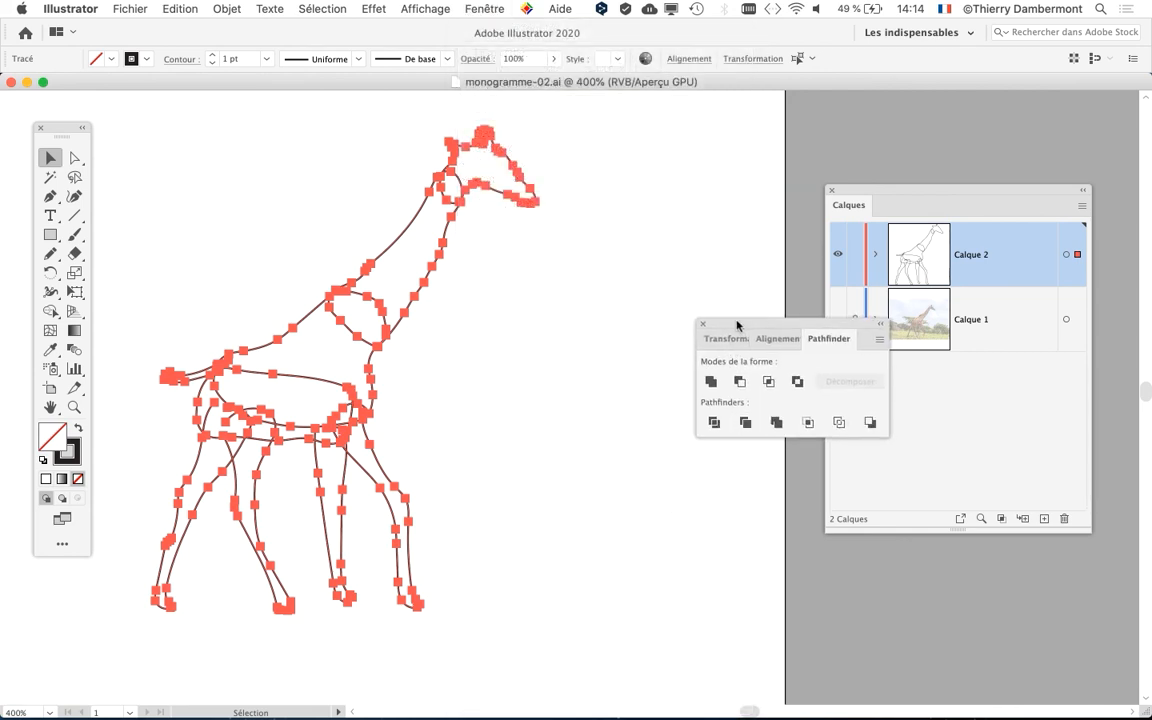
left_click_drag(745, 321, 553, 263)
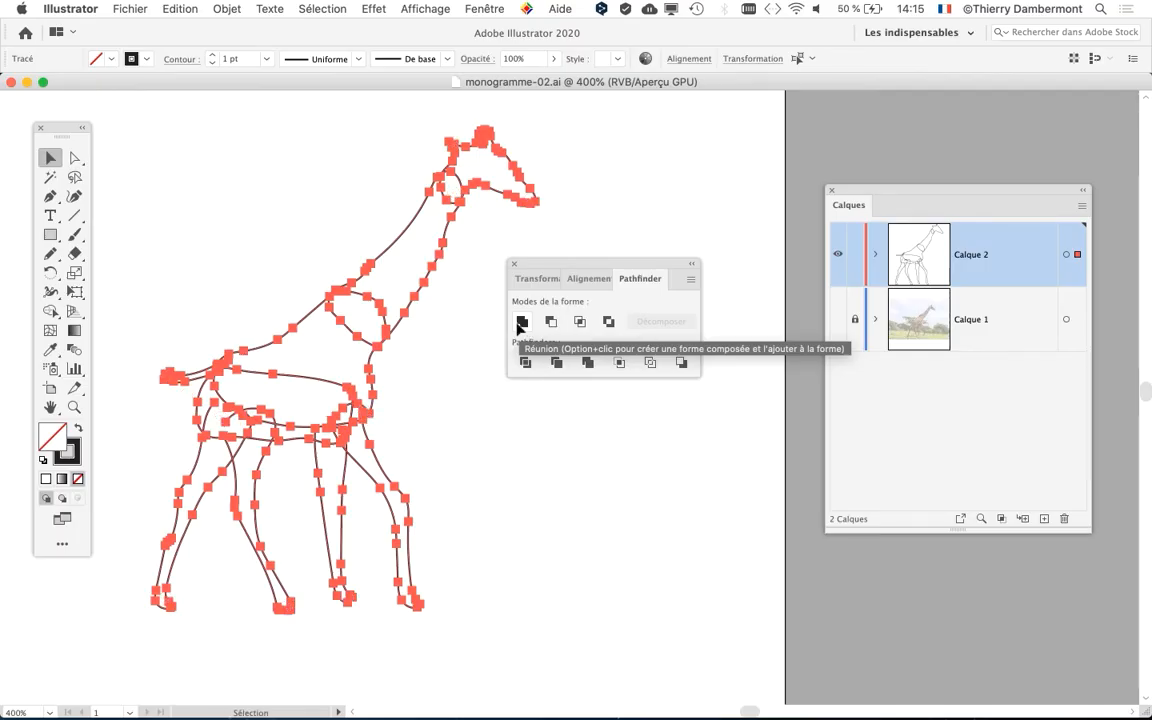
left_click(520, 322)
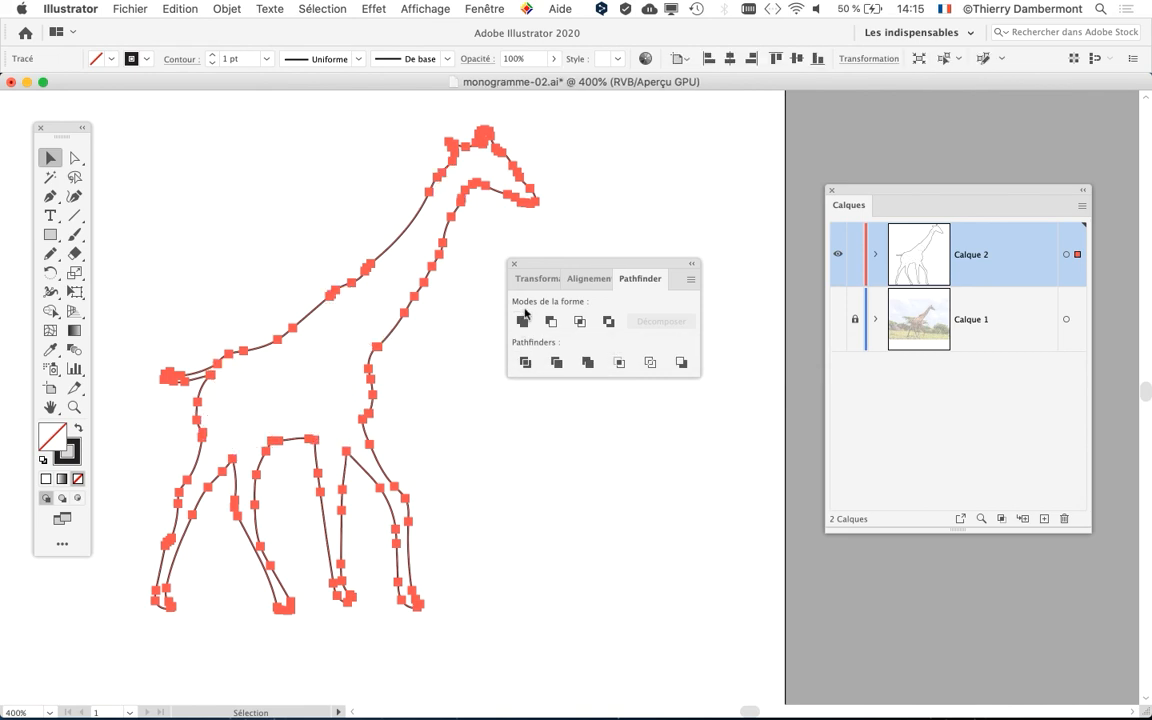
left_click_drag(531, 270, 671, 164)
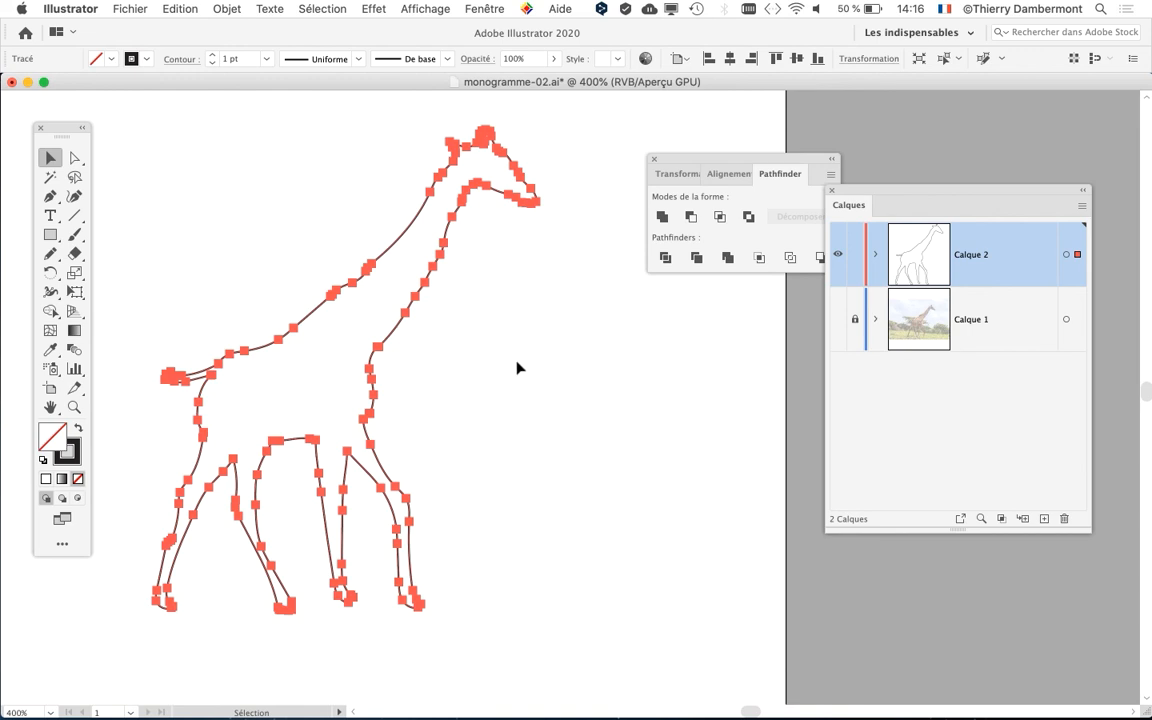
Reopen the recent file monogramme-01.ai and examine the overlapping body and leg outlines at 800%.
left_click(130, 8)
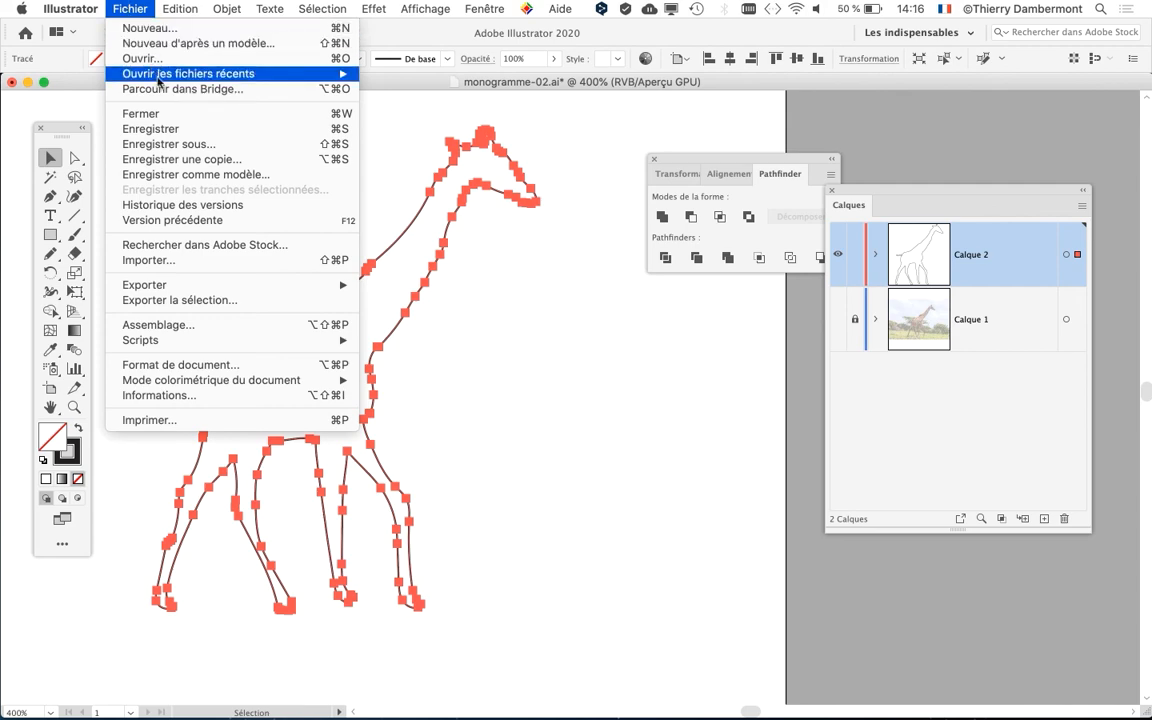
mouse_move(350, 74)
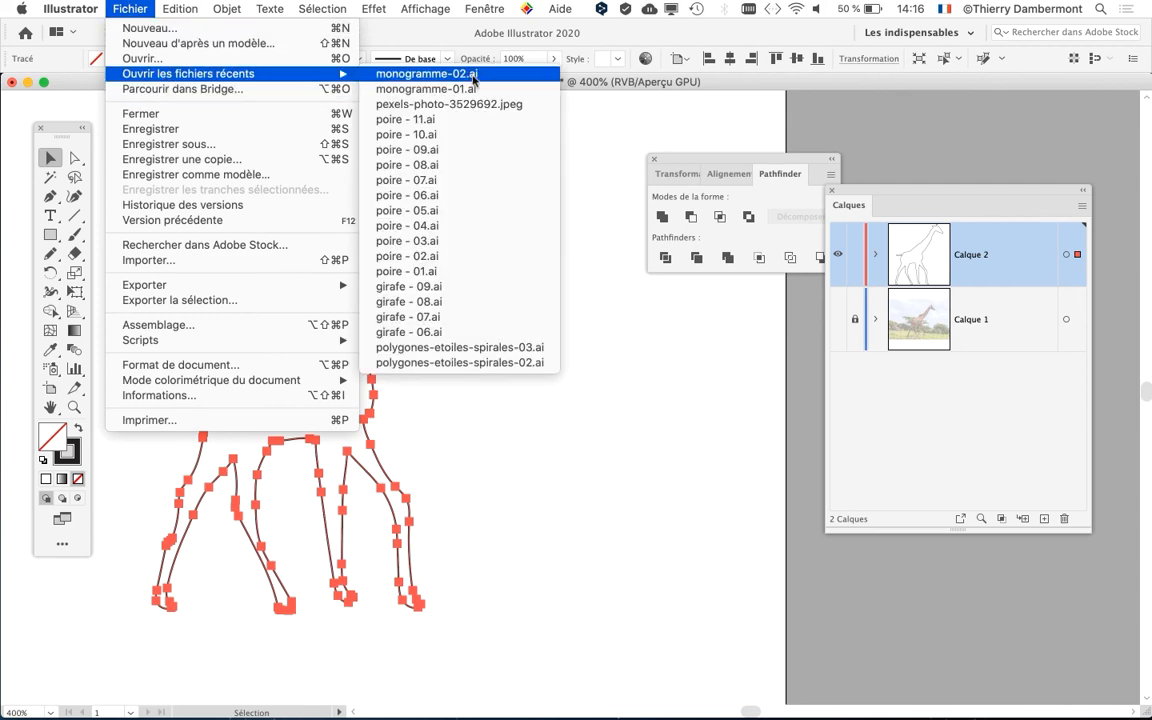
left_click(430, 89)
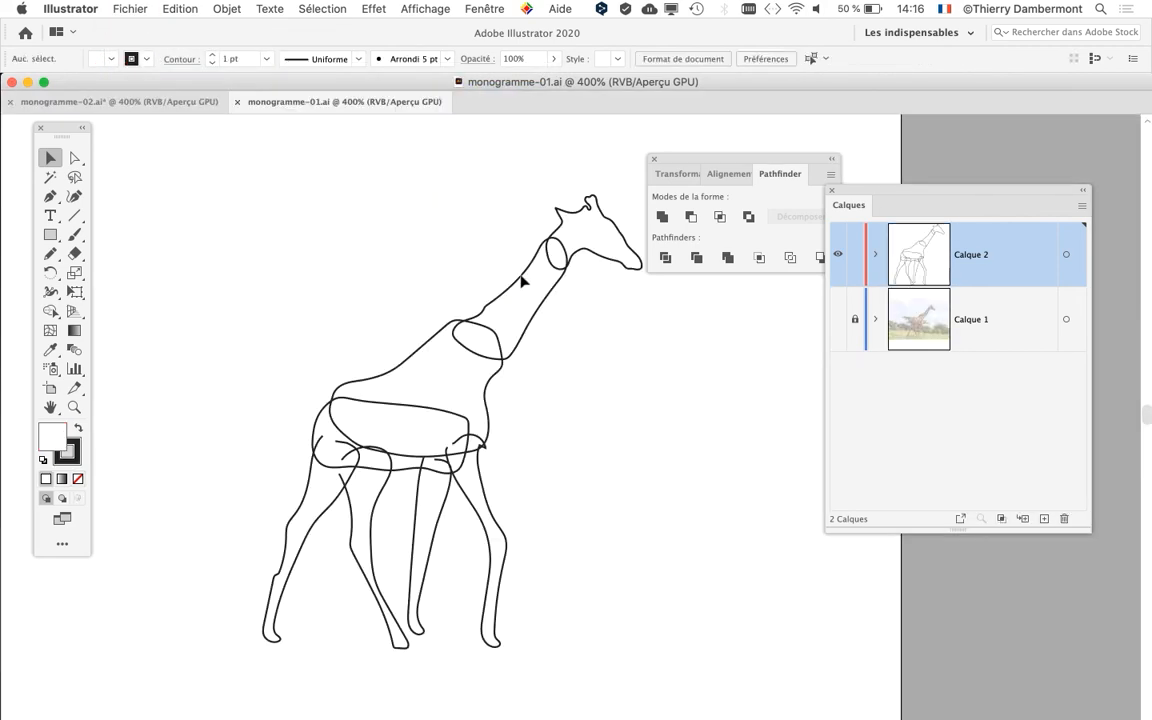
key("super+plus")
key("super+plus")
left_click_drag(501, 387, 650, 283)
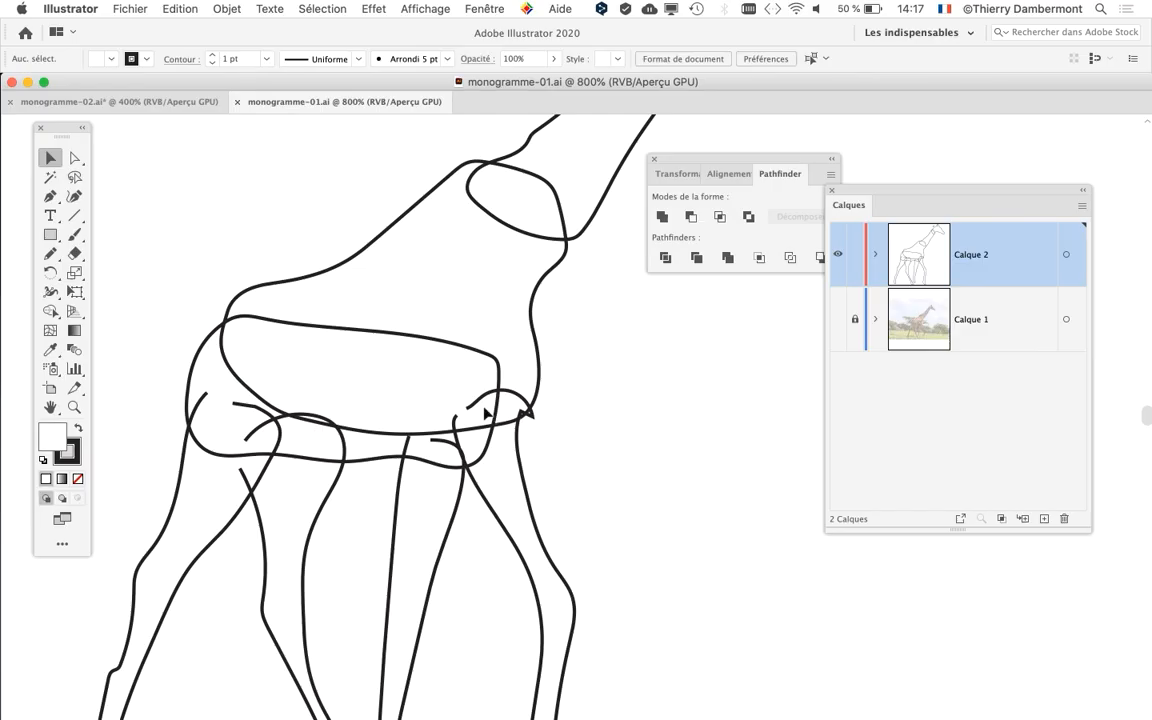
left_click_drag(540, 424, 453, 420)
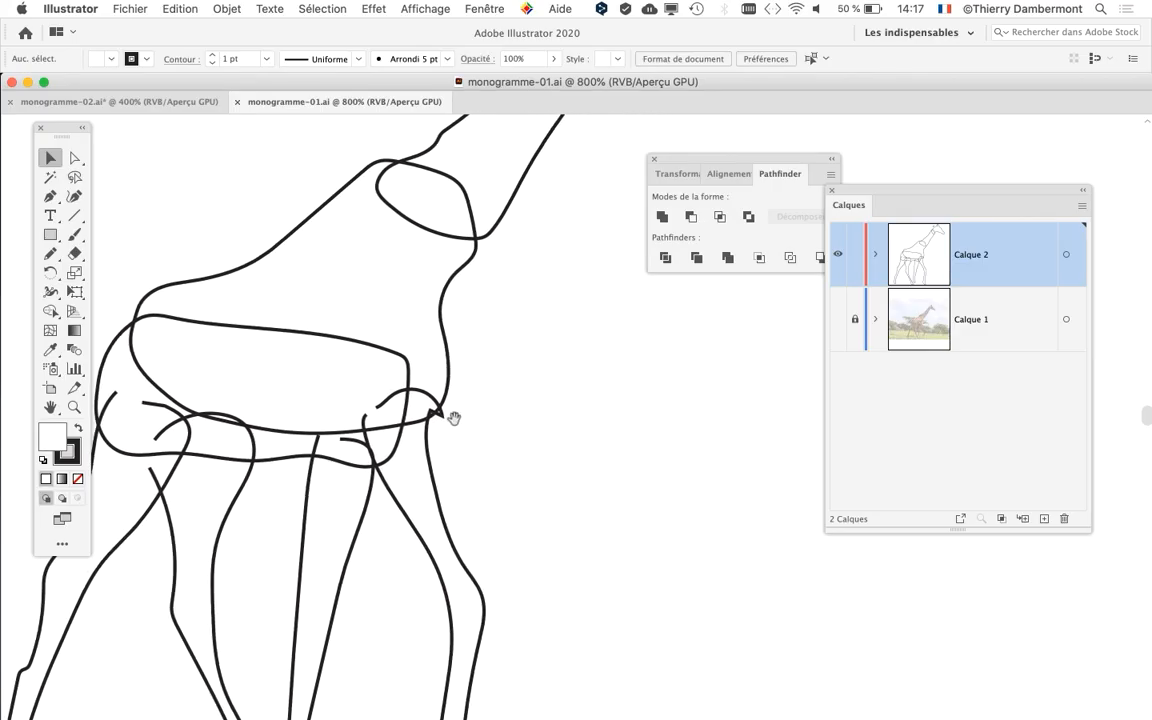
left_click_drag(602, 375, 782, 404)
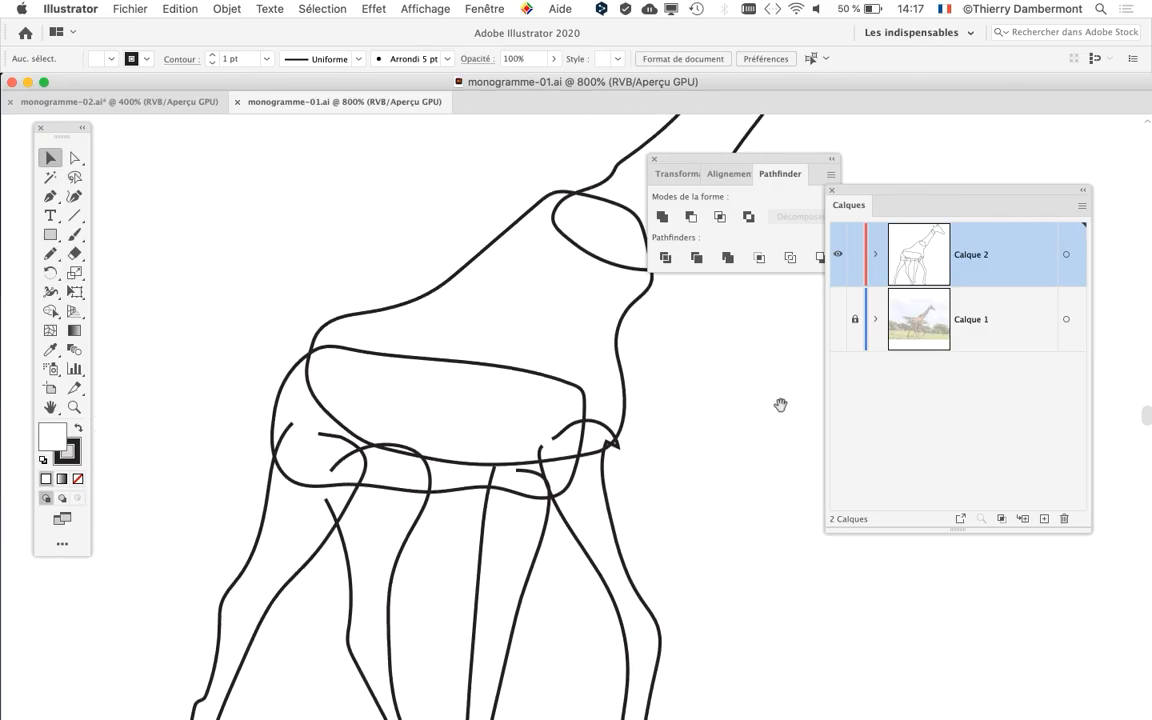
Hide Calque 2, show the photo layer Calque 1, and add a new layer above them.
left_click(839, 258)
left_click(838, 323)
left_click(1045, 519)
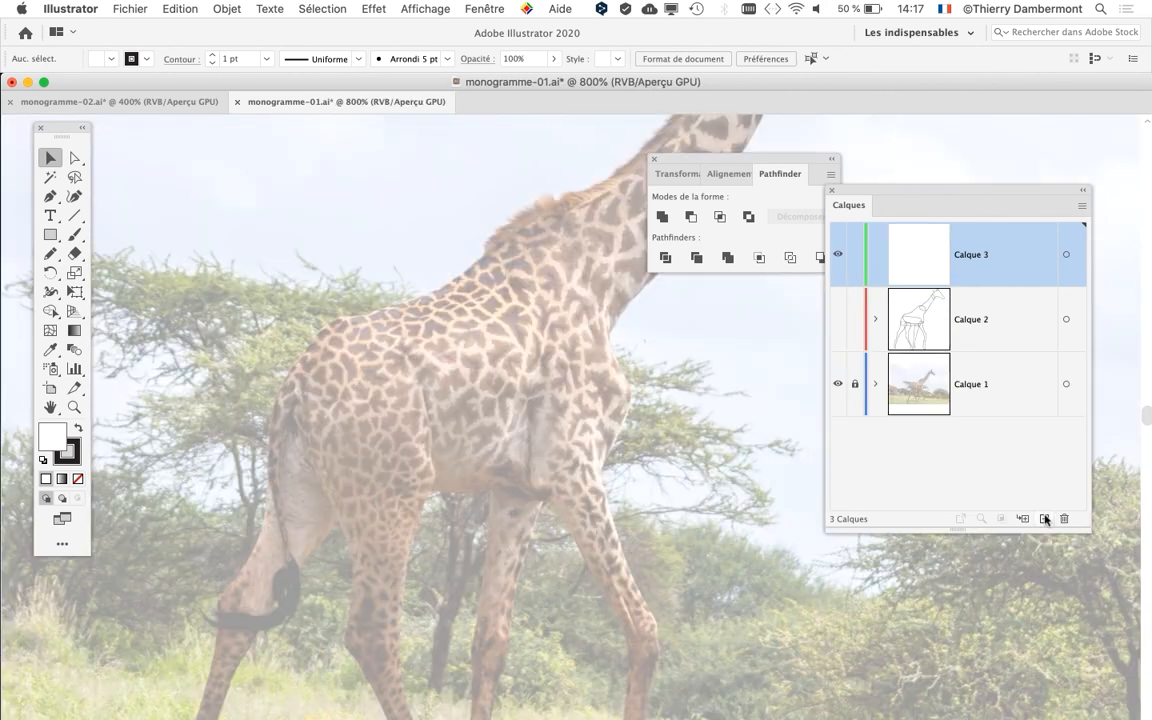
Trace open Pencil lines over the photo along the giraffe's rump and back and down its chest, leaving them deselected.
left_click(56, 254)
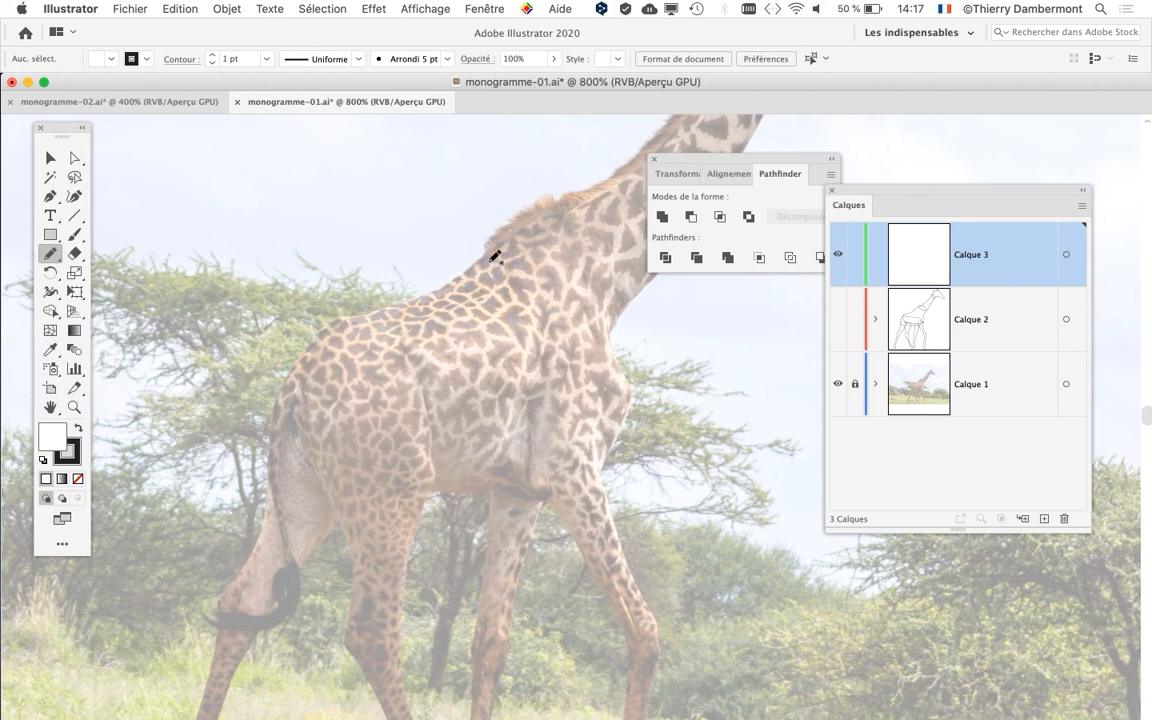
left_click_drag(512, 224, 510, 227)
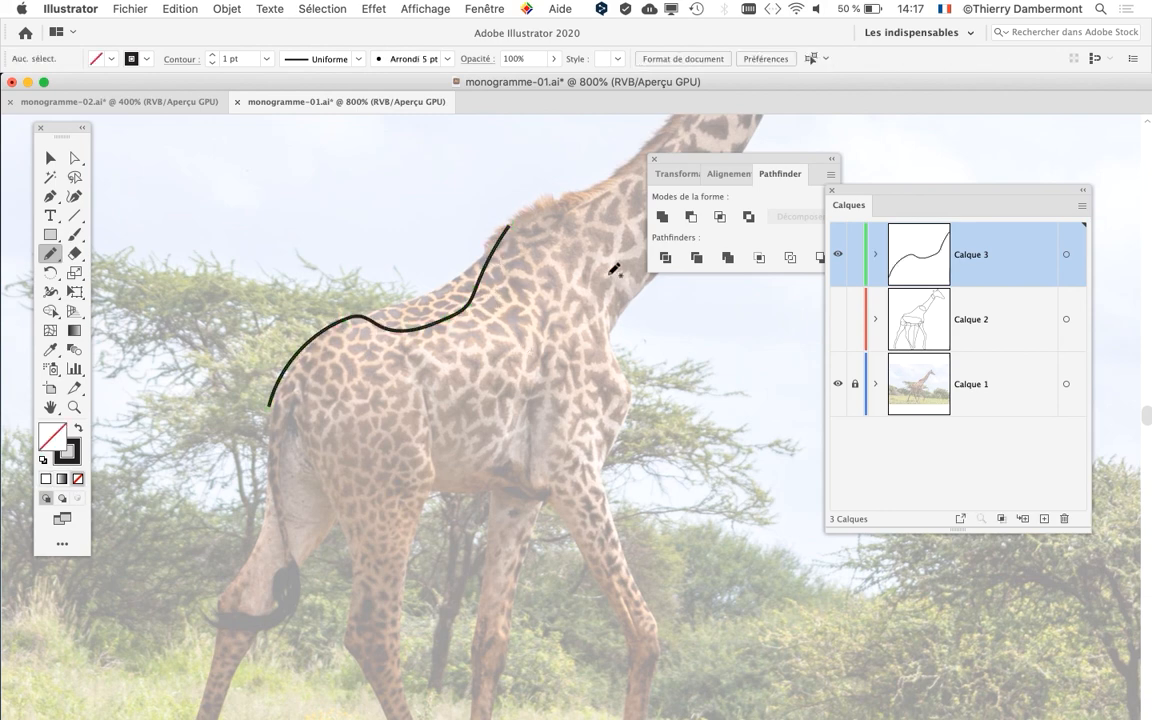
mouse_move(636, 285)
left_mouse_down()
mouse_move(614, 324)
mouse_move(610, 500)
left_mouse_up()
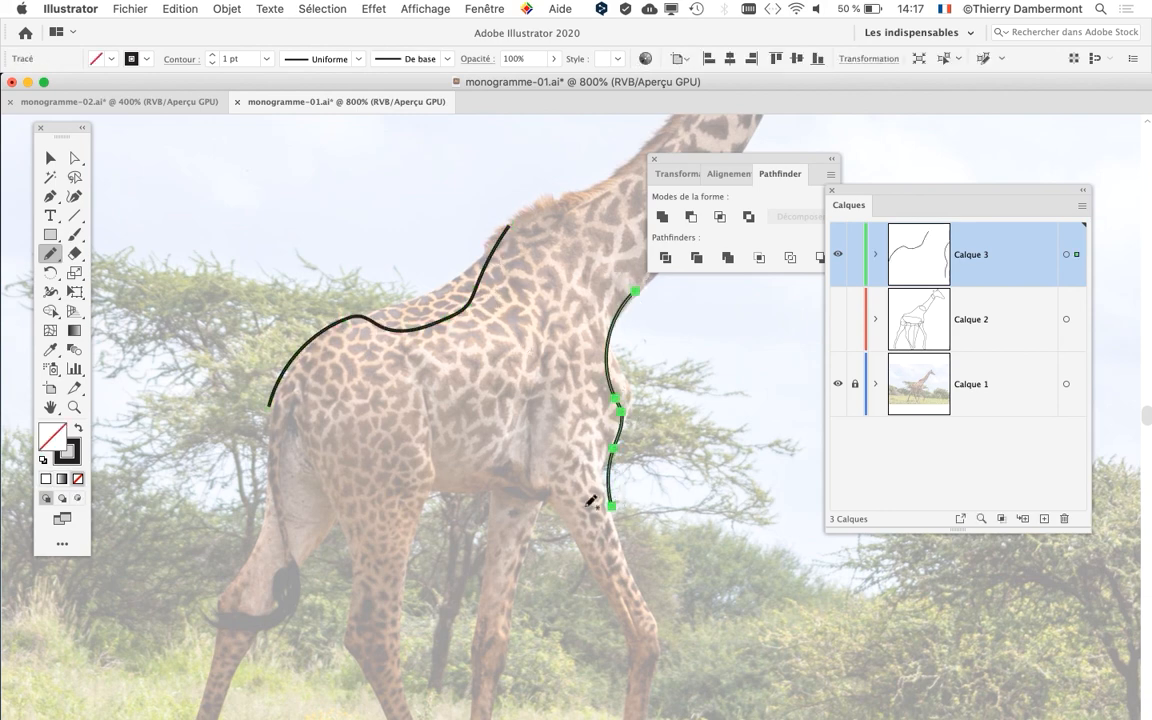
scroll(434, 473, "down", 3)
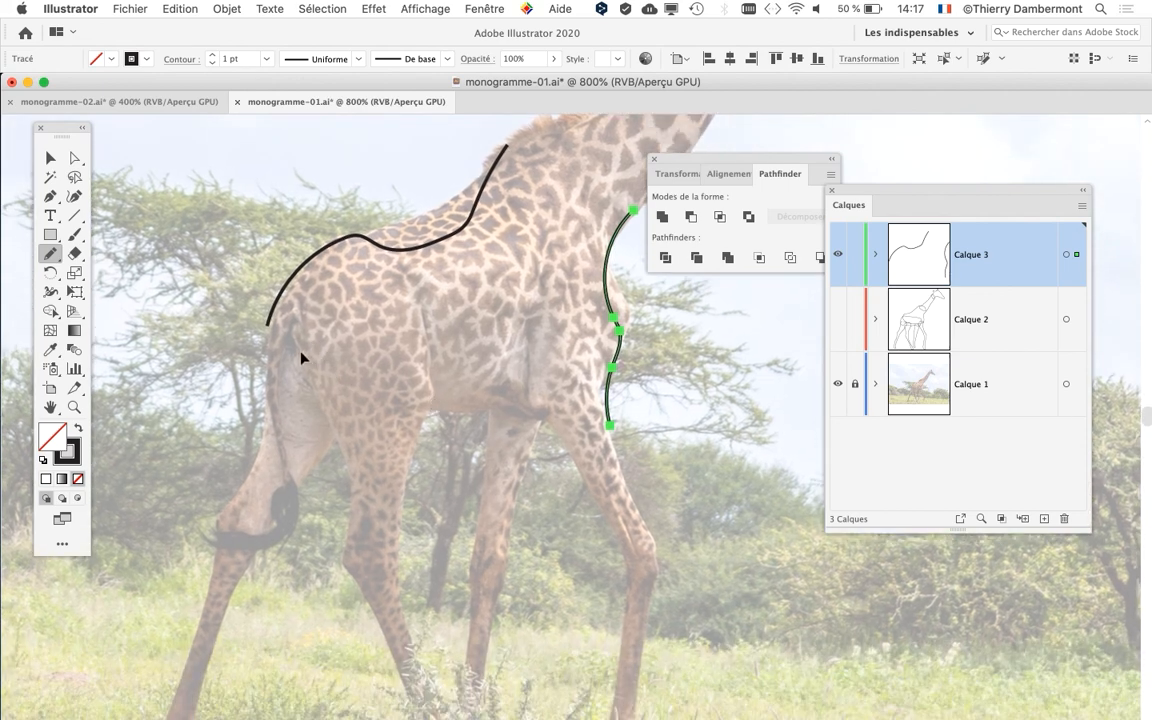
left_click(301, 357, "super")
Trace the rear and front edges of the near hind leg as two separate open Pencil lines.
left_click_drag(293, 333, 345, 560)
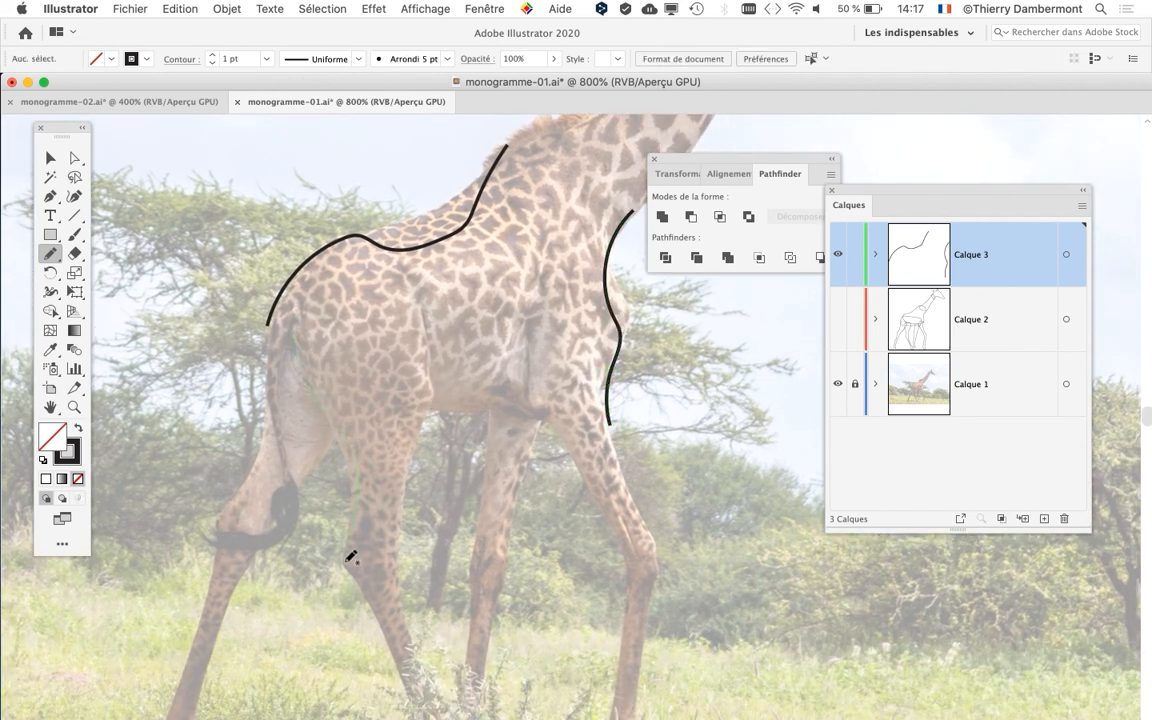
left_click(437, 545, "super")
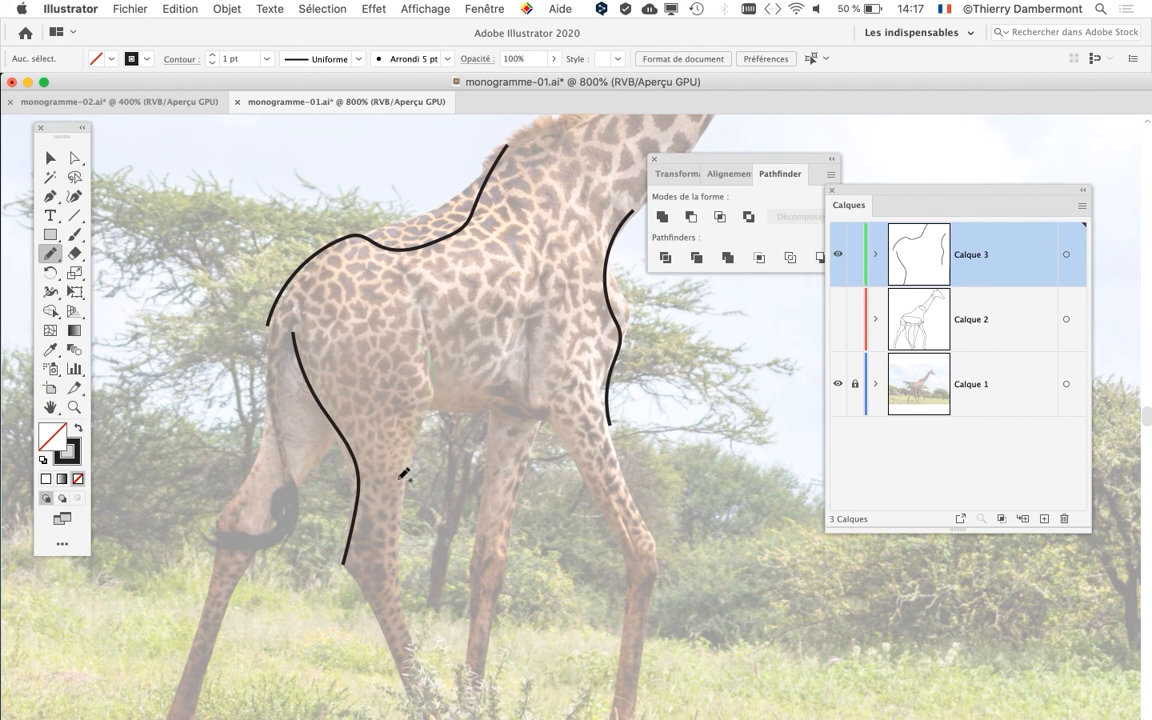
left_click_drag(388, 606, 419, 343)
left_click(442, 535, "super")
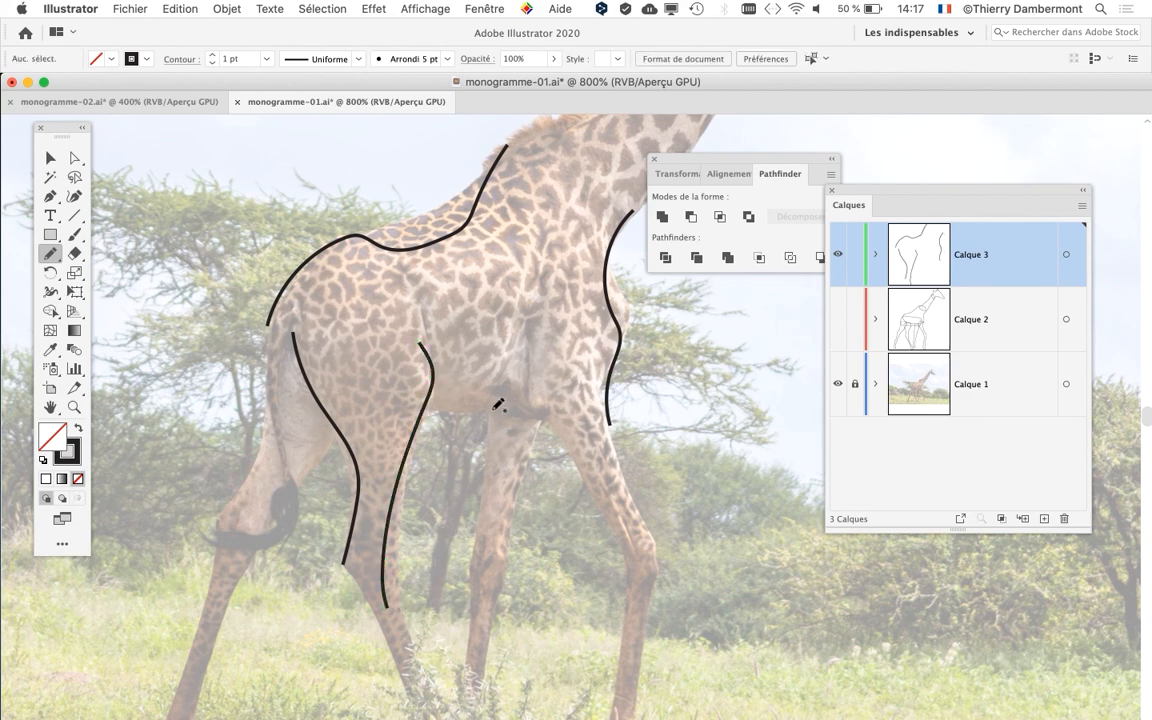
Trace both edges of the far front leg below the belly as separate open Pencil lines, leaving them deselected.
left_click_drag(487, 418, 478, 540)
left_click(540, 402, "super")
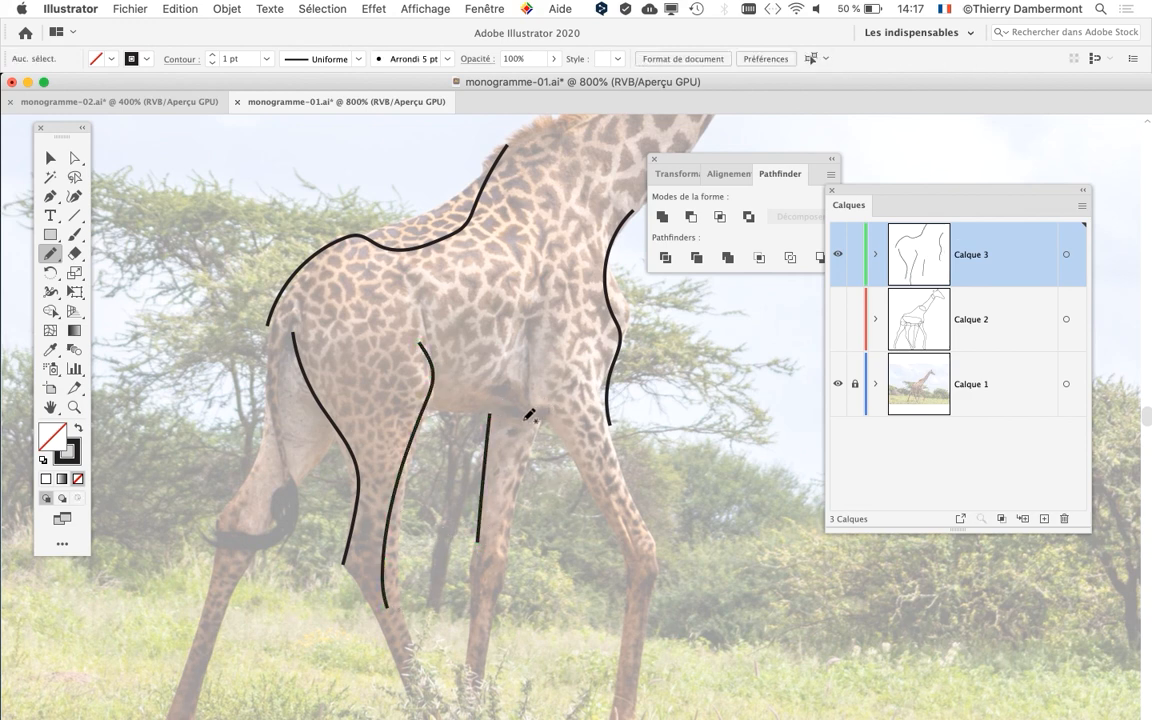
left_click_drag(526, 419, 520, 500)
left_click_drag(506, 579, 505, 580)
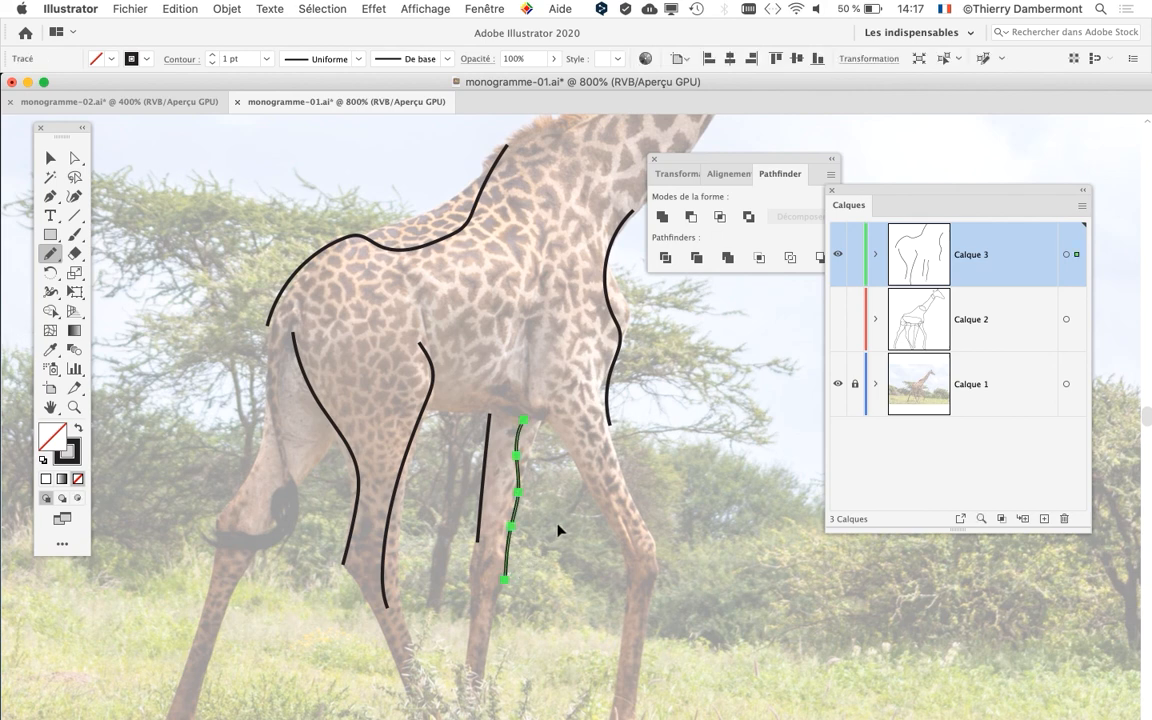
left_click(560, 531, "super")
Close the monogramme-01.ai document.
scroll(567, 528, "down", 2)
left_click_drag(447, 471, 343, 425)
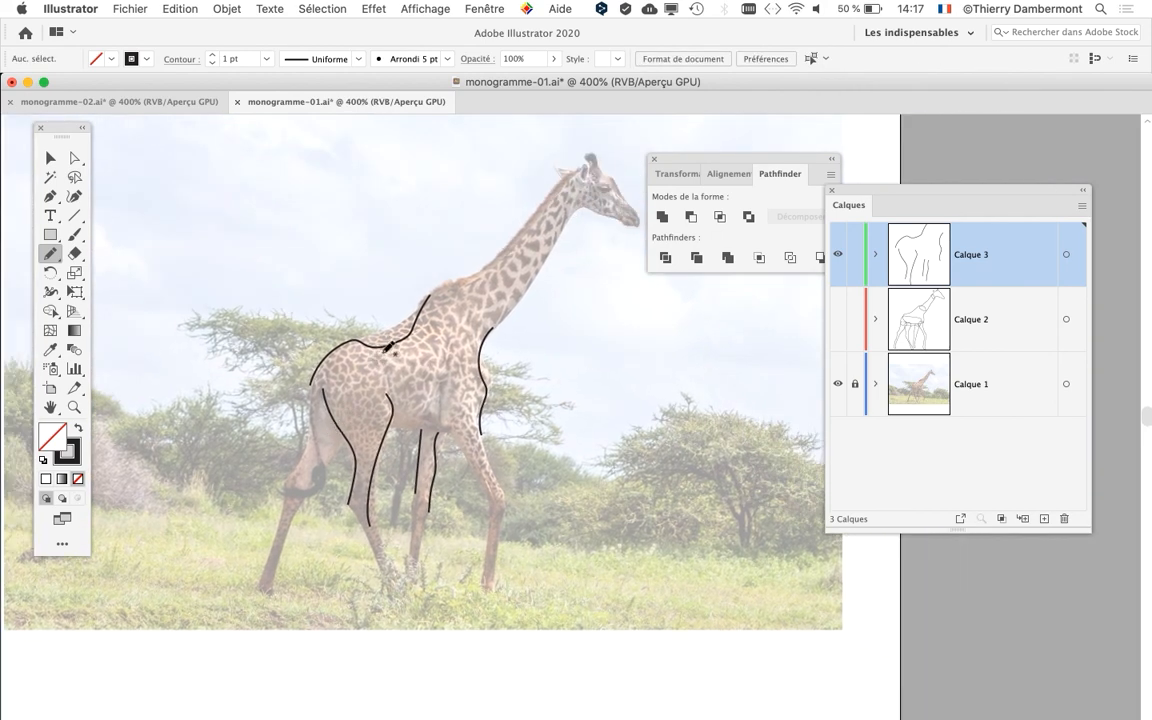
left_click(238, 102)
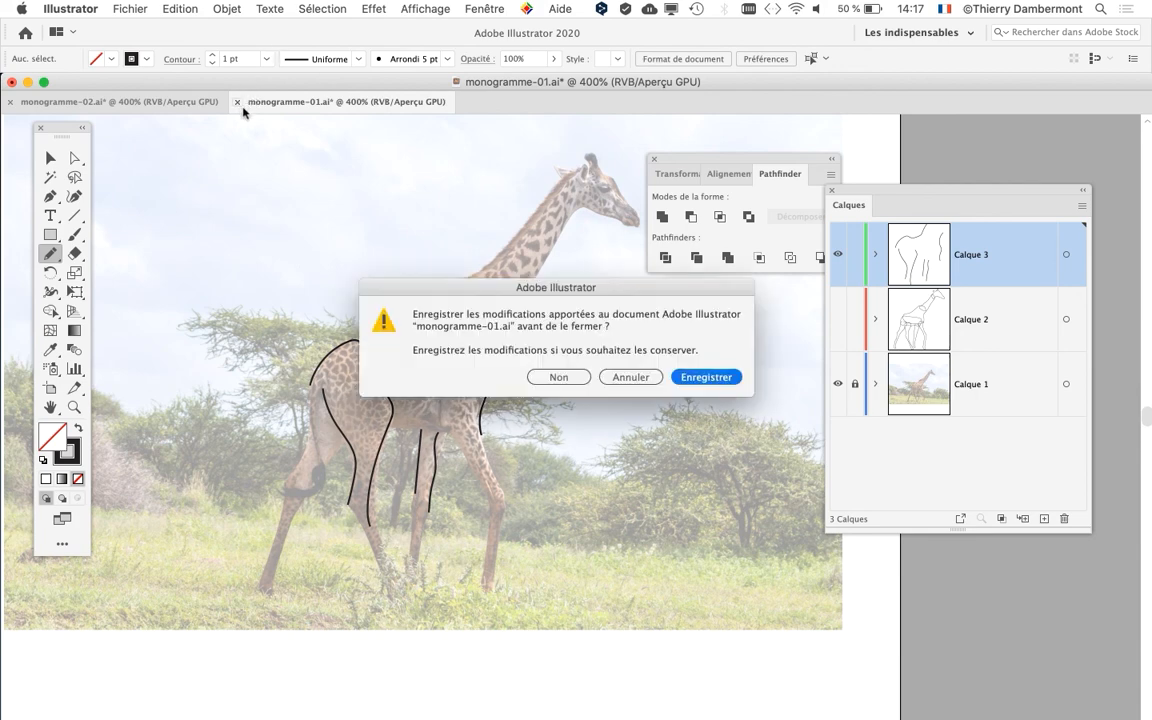